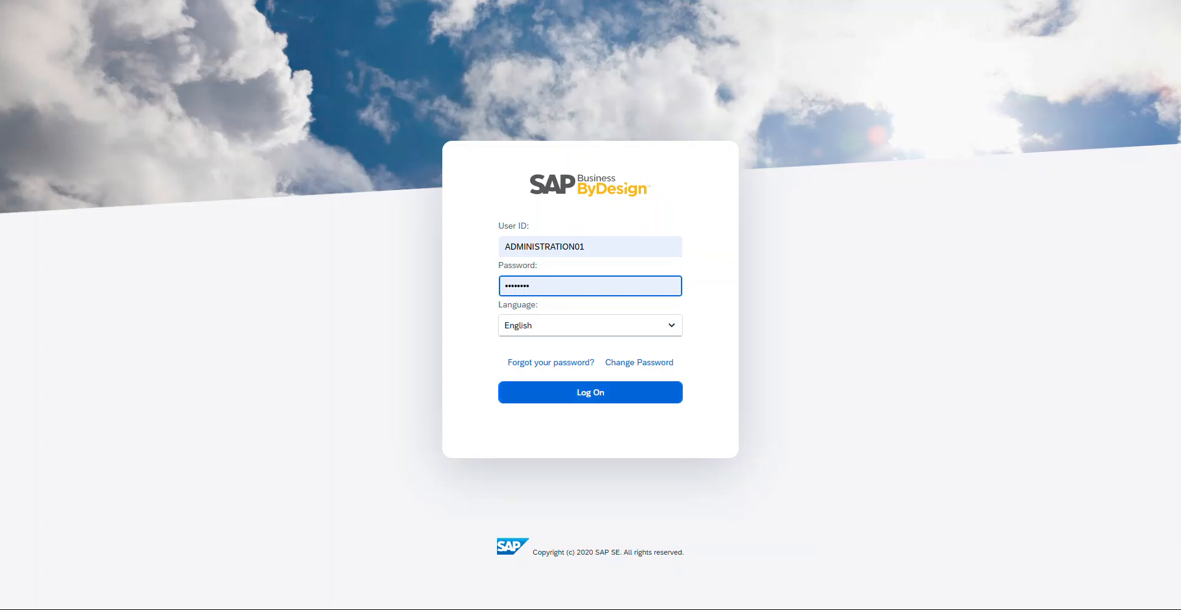
- Log on, dismiss the password warning, and open Purchase Requests under Purchase Requests and Orders
click(591, 392)
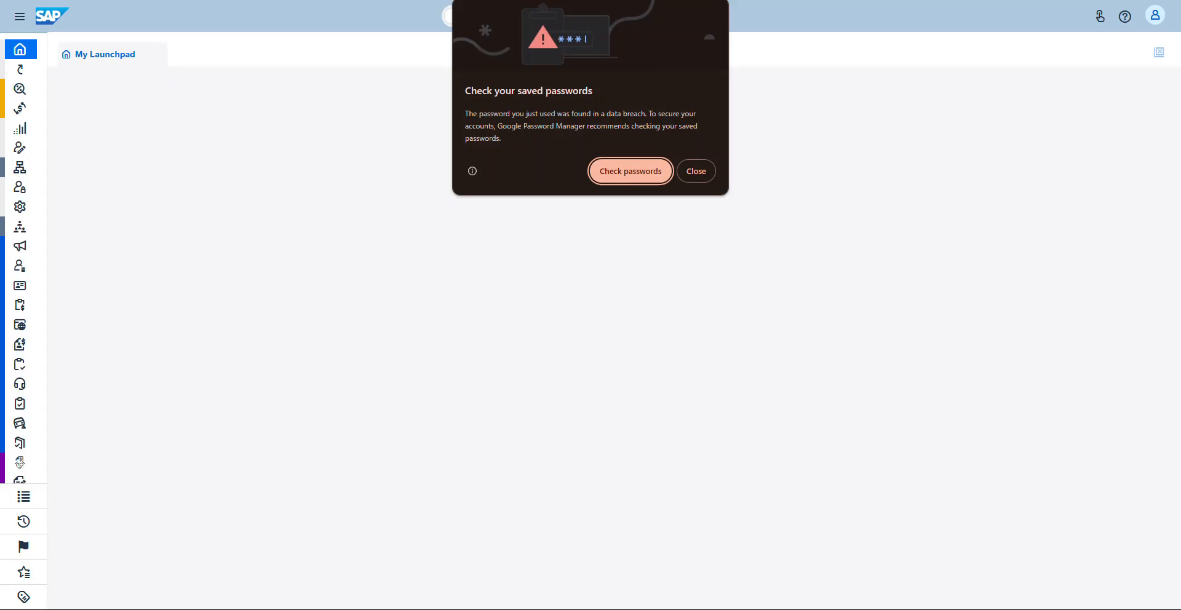
click(696, 171)
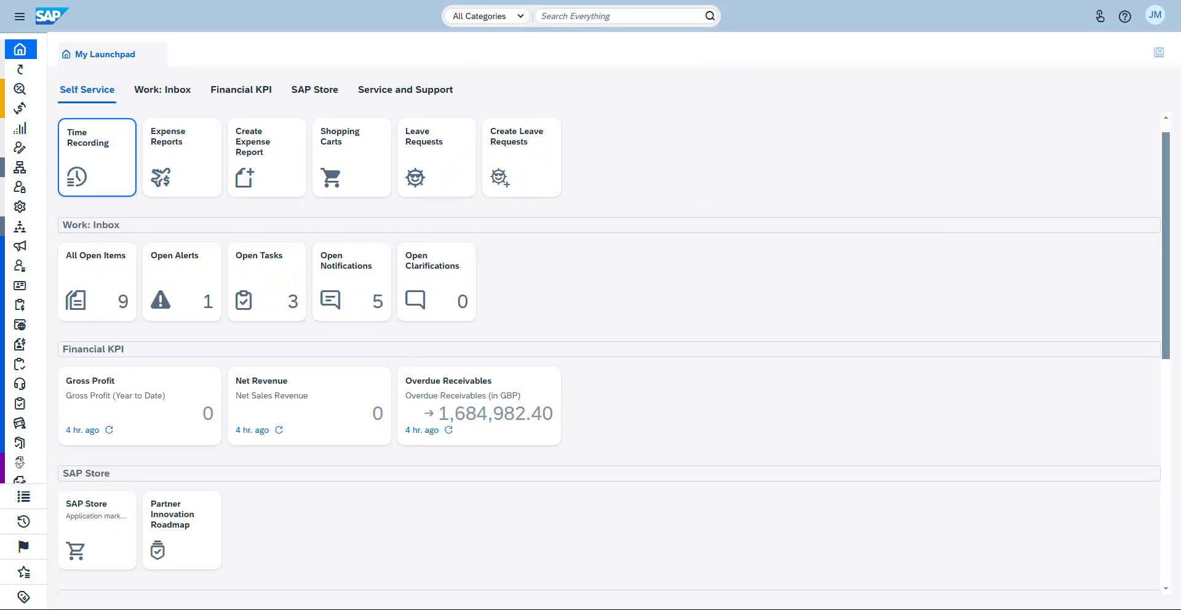
click(20, 16)
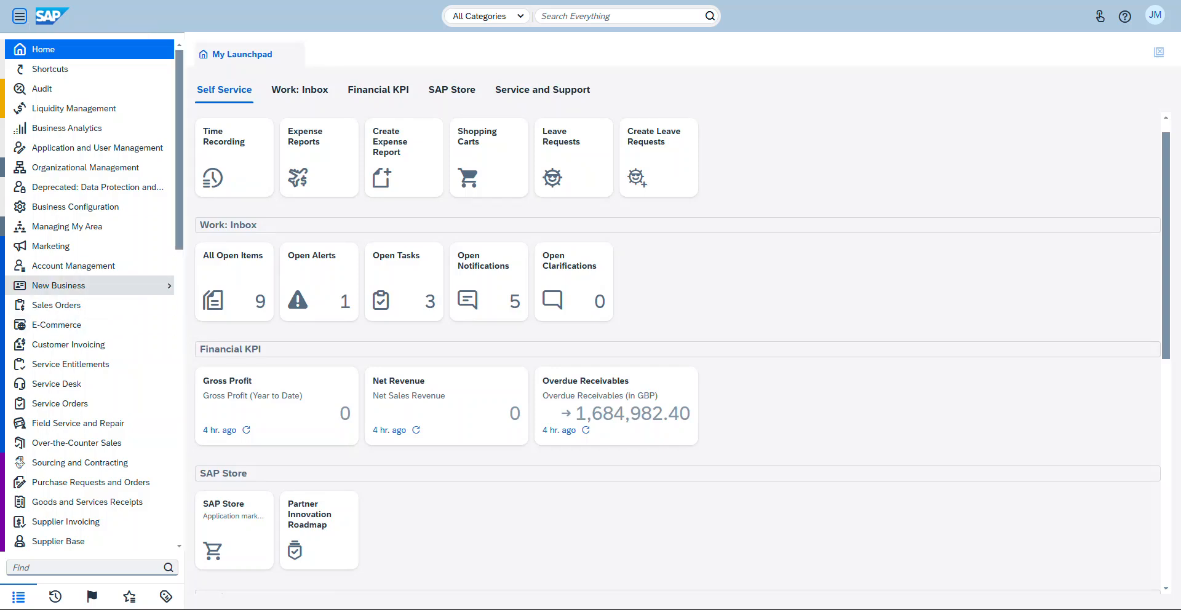
scroll(92, 285, down, 3)
click(92, 359)
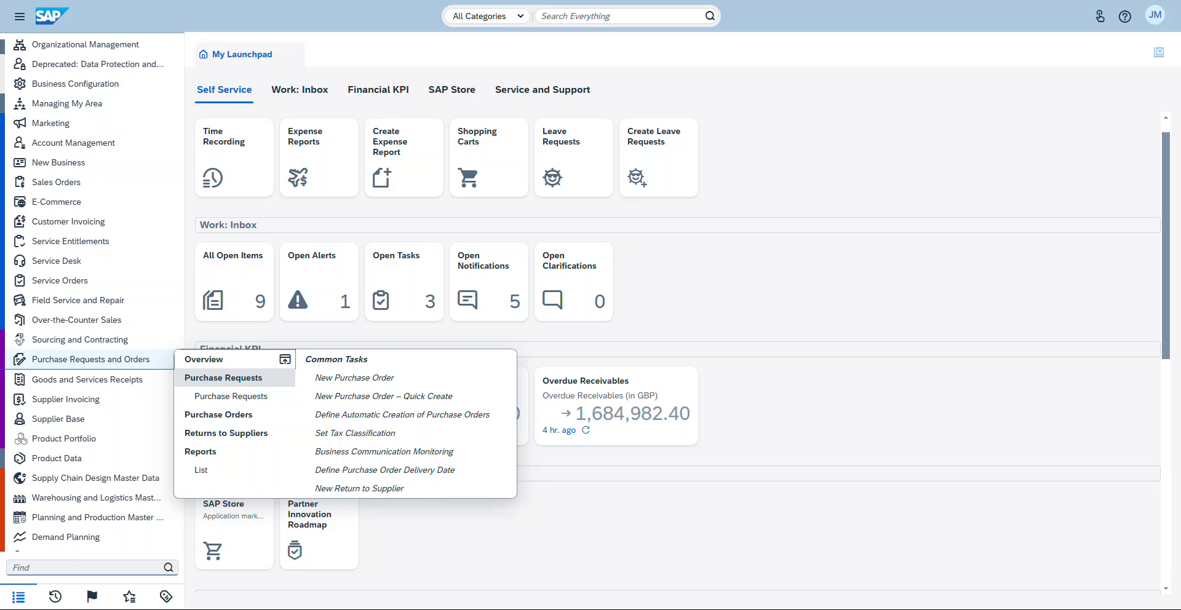
click(223, 378)
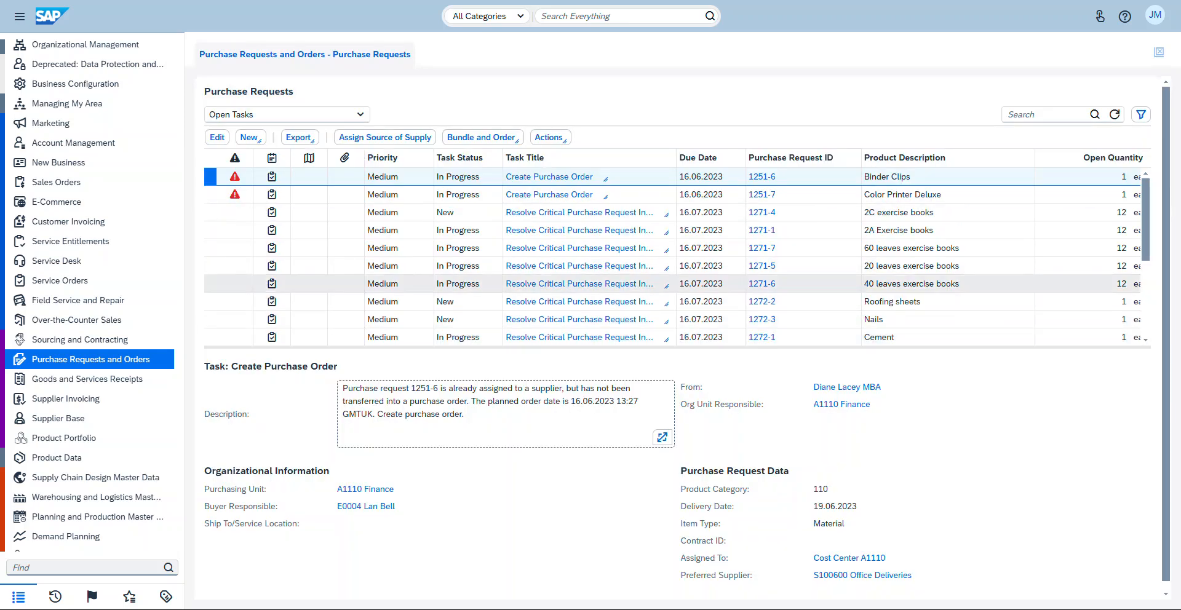
- Switch the purchase request list to All Purchase Requests
click(361, 115)
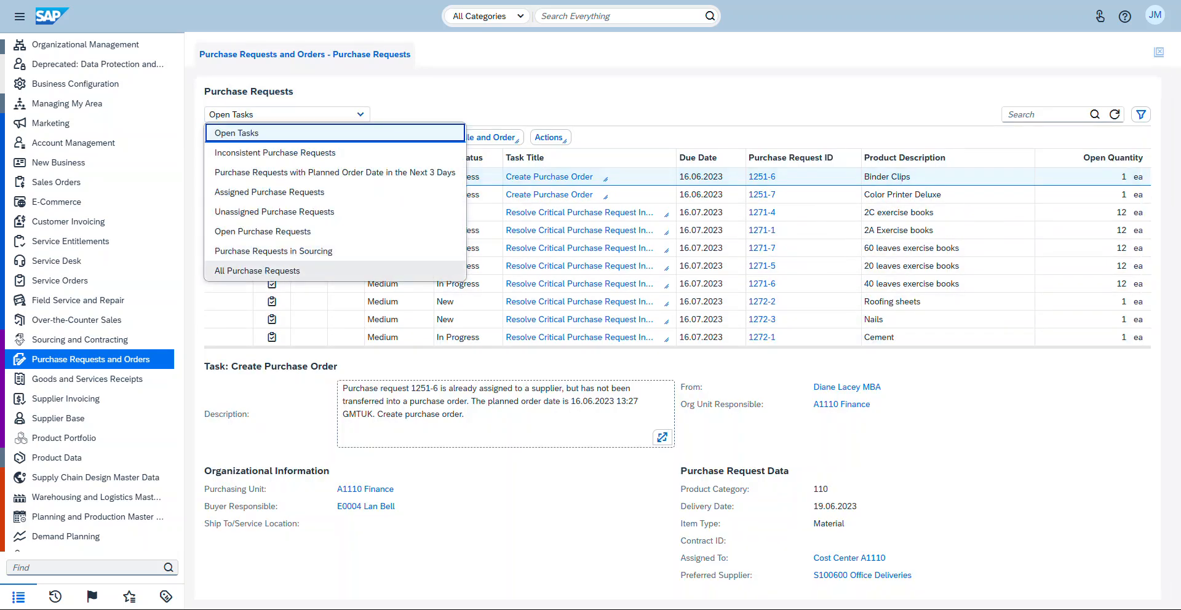
click(258, 271)
click(723, 200)
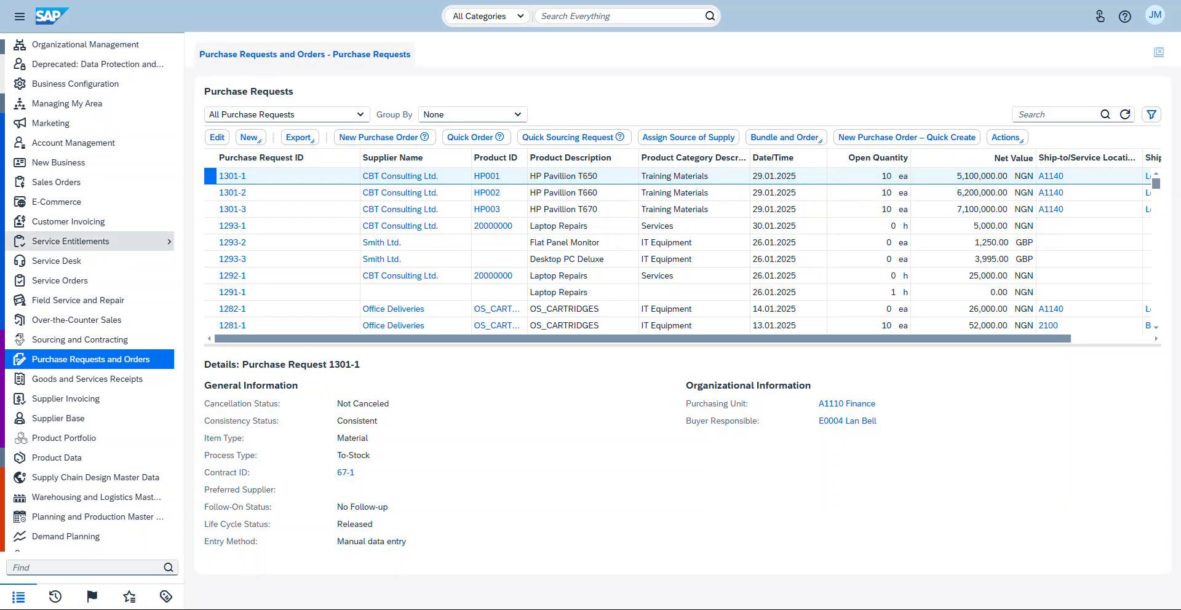
- Start a new purchase order from requests 1301-1, 1301-2 and 1301-3, review its items, and close it without saving
ctrl+click(211, 192)
ctrl+click(211, 209)
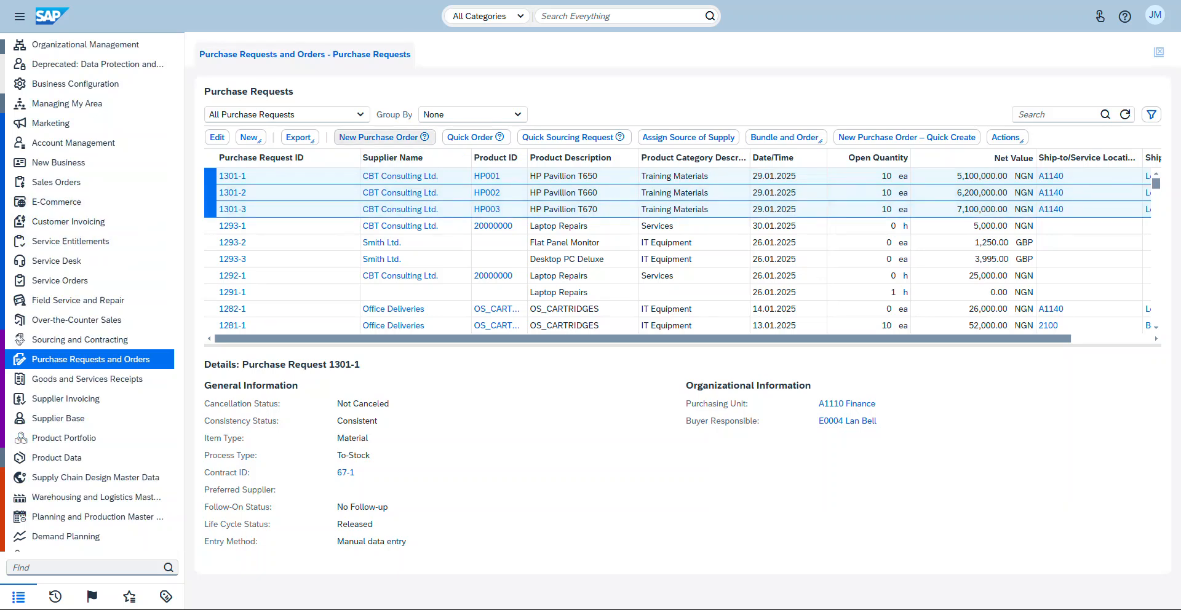
click(378, 138)
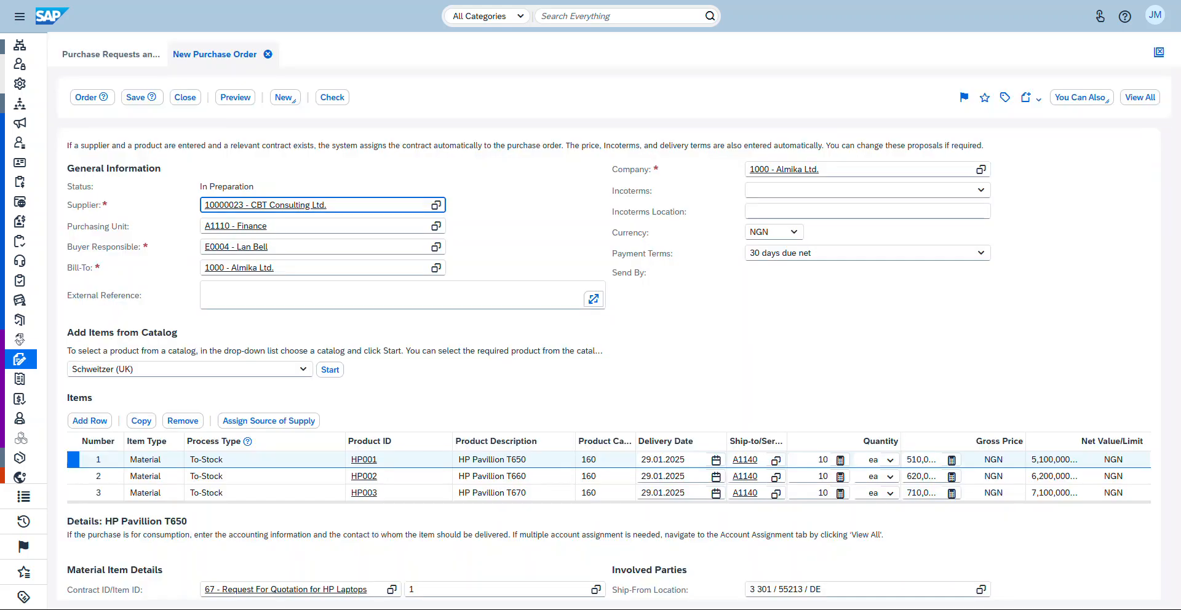
scroll(590, 369, down, 6)
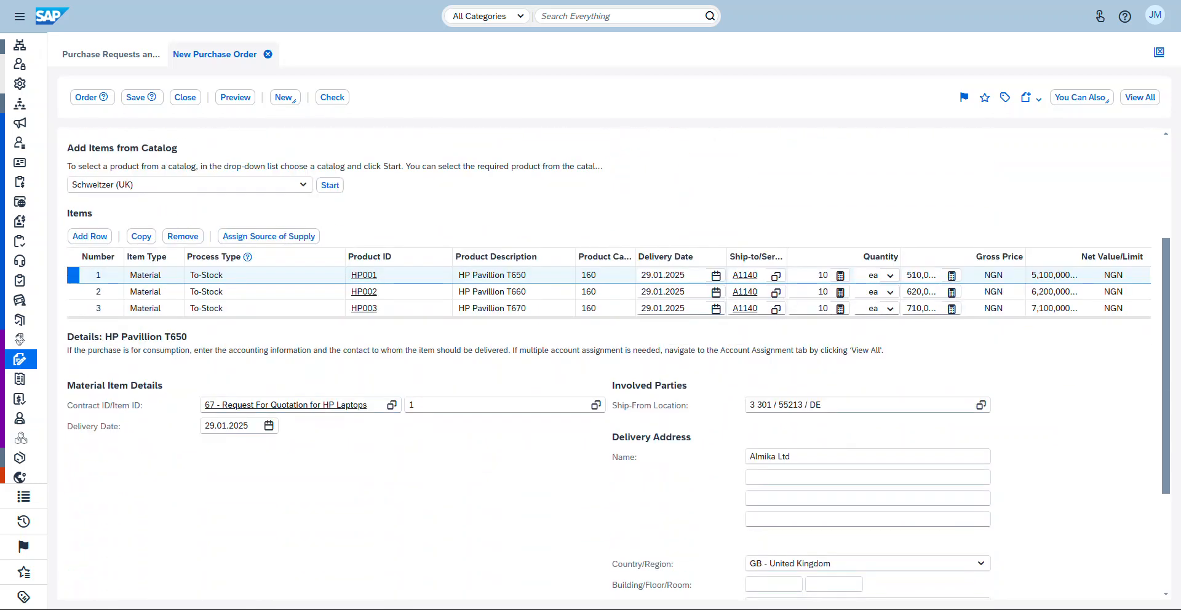
scroll(591, 369, up, 4)
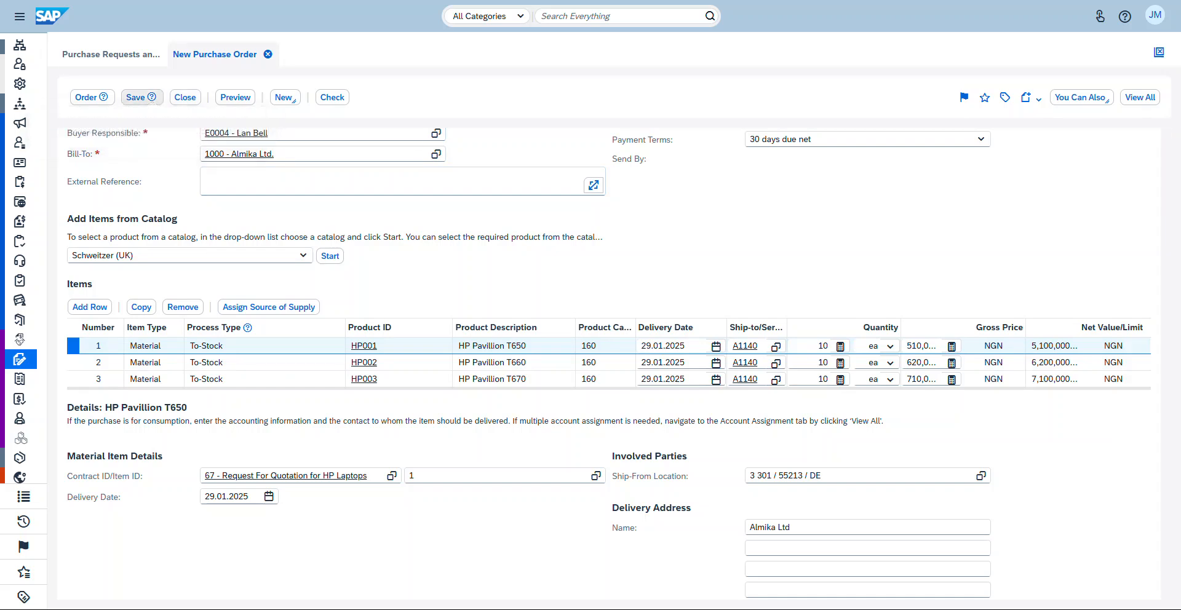
click(185, 97)
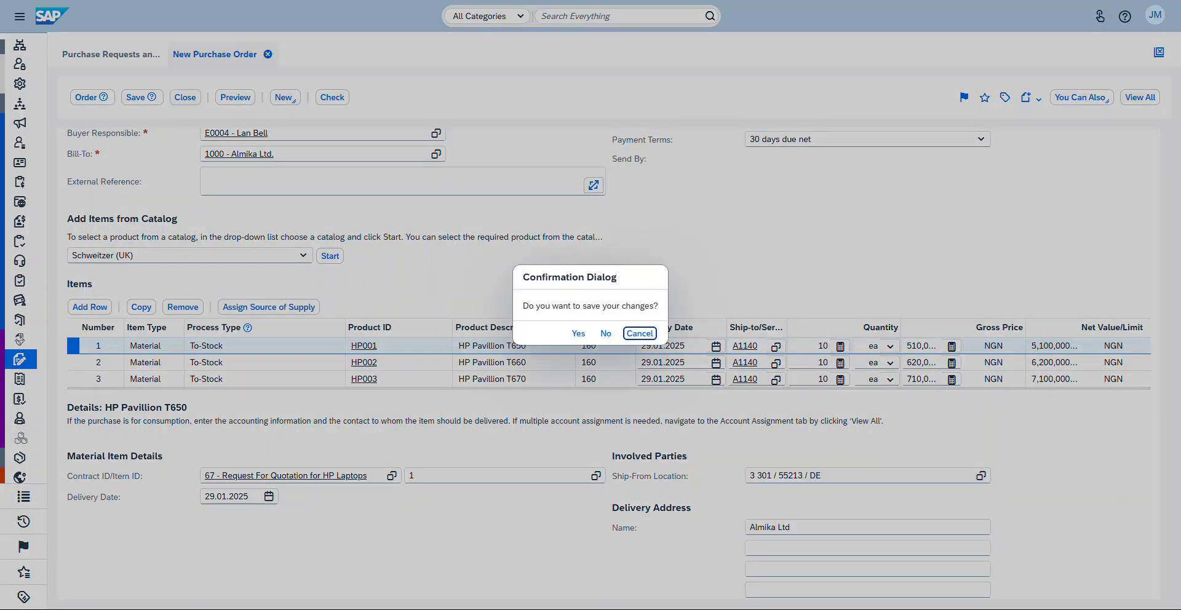
click(606, 333)
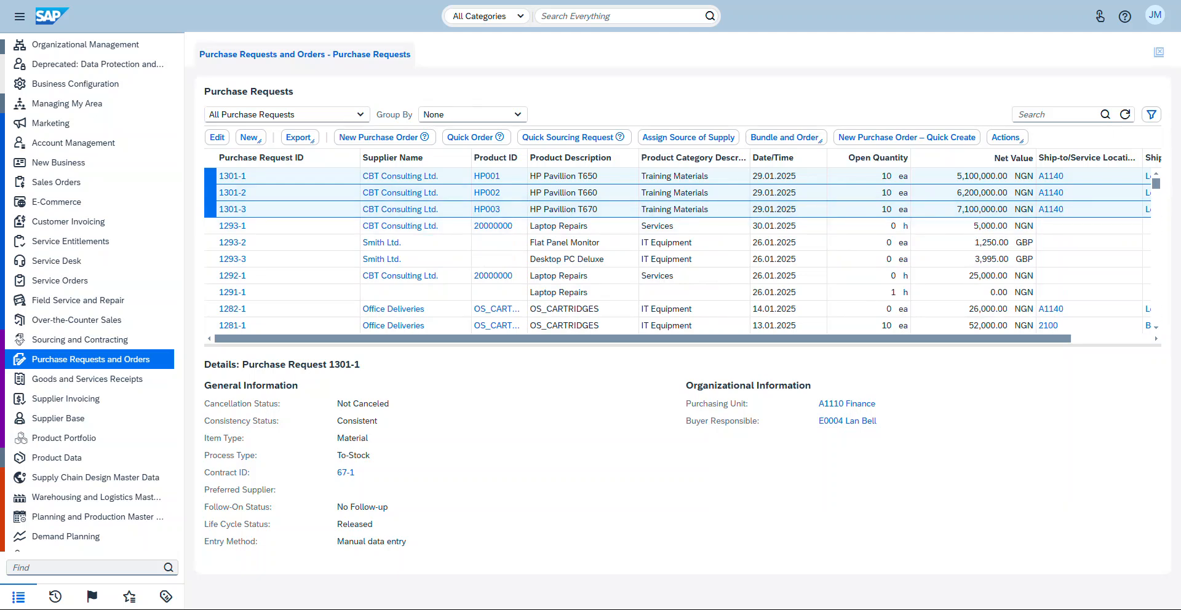
- Start a new purchase order from request 1301-1 only, review it, and close it without saving
click(211, 176)
click(210, 192)
click(210, 176)
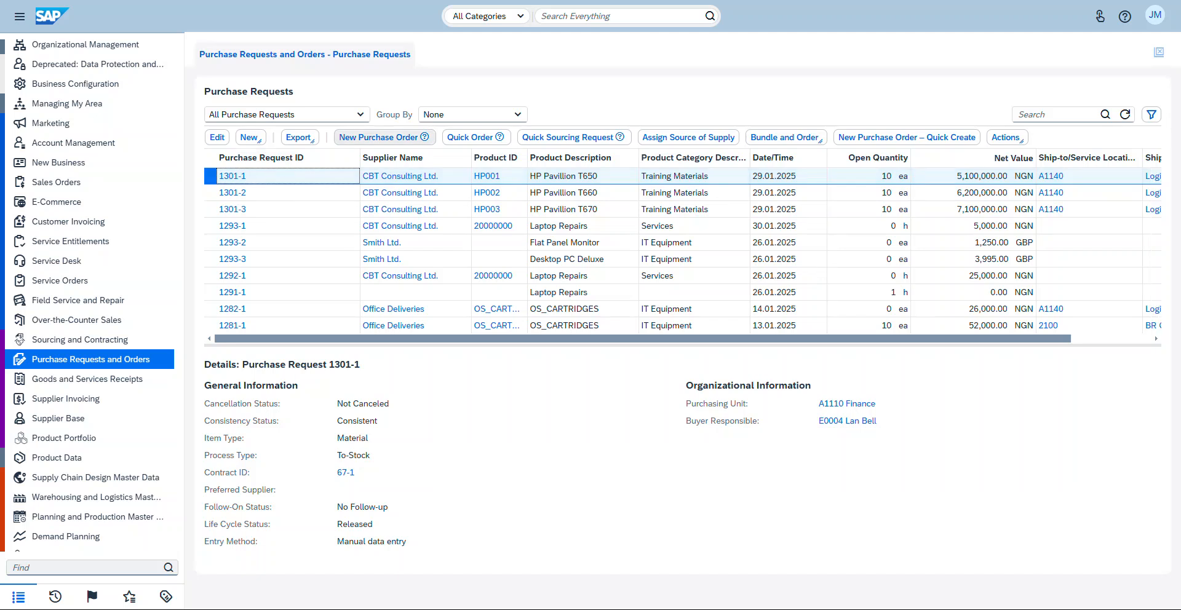
click(378, 137)
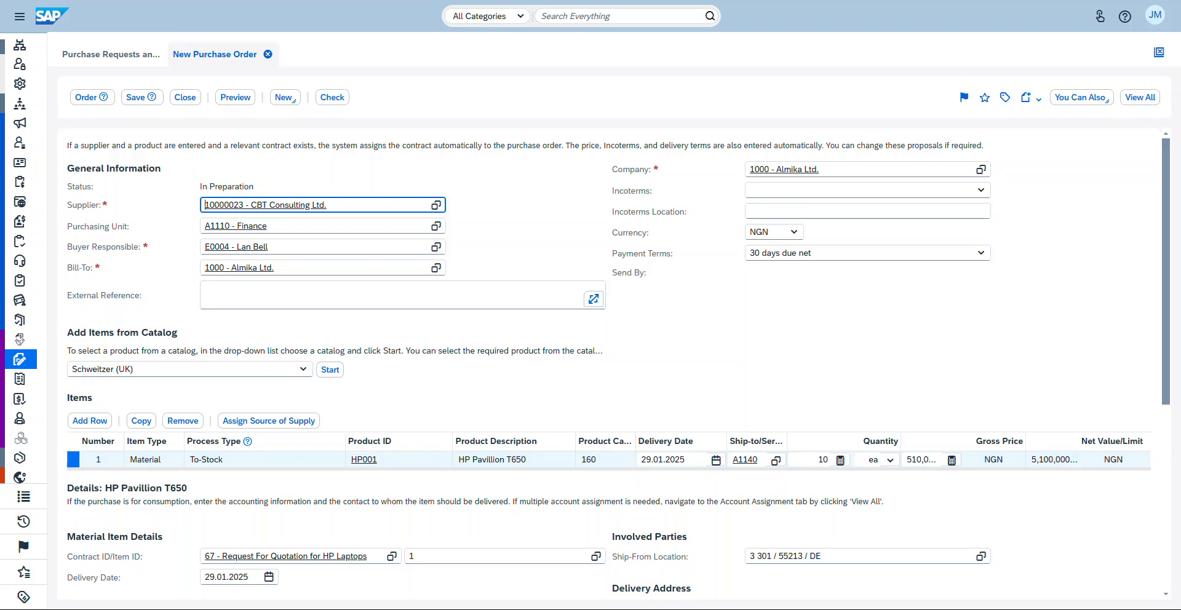
scroll(609, 363, down, 4)
scroll(609, 363, up, 3)
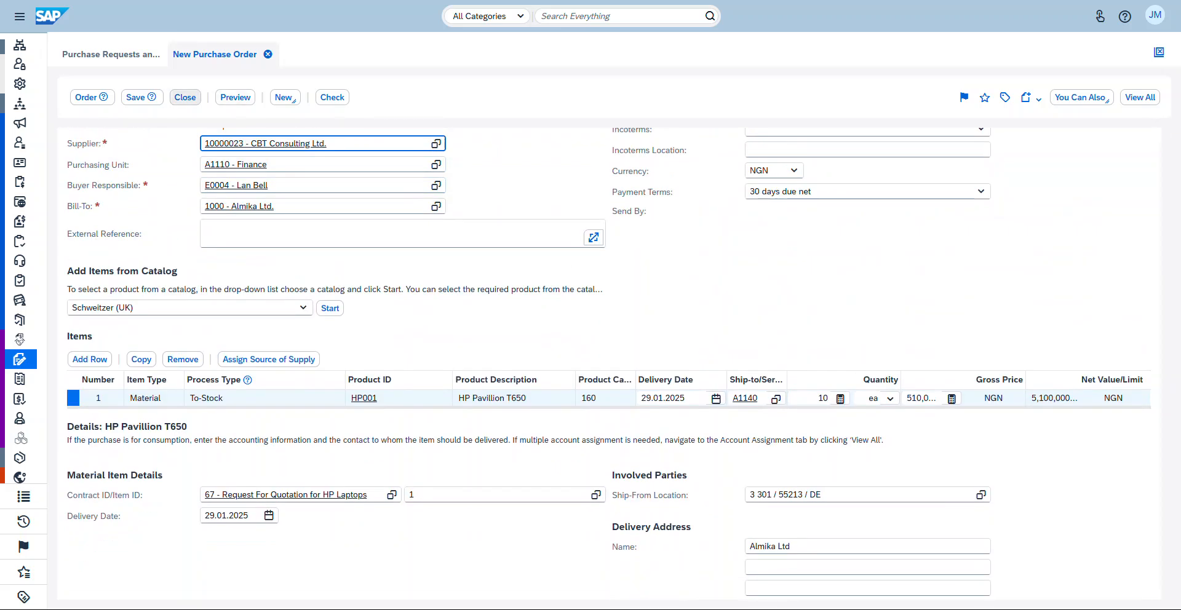
click(184, 97)
click(606, 333)
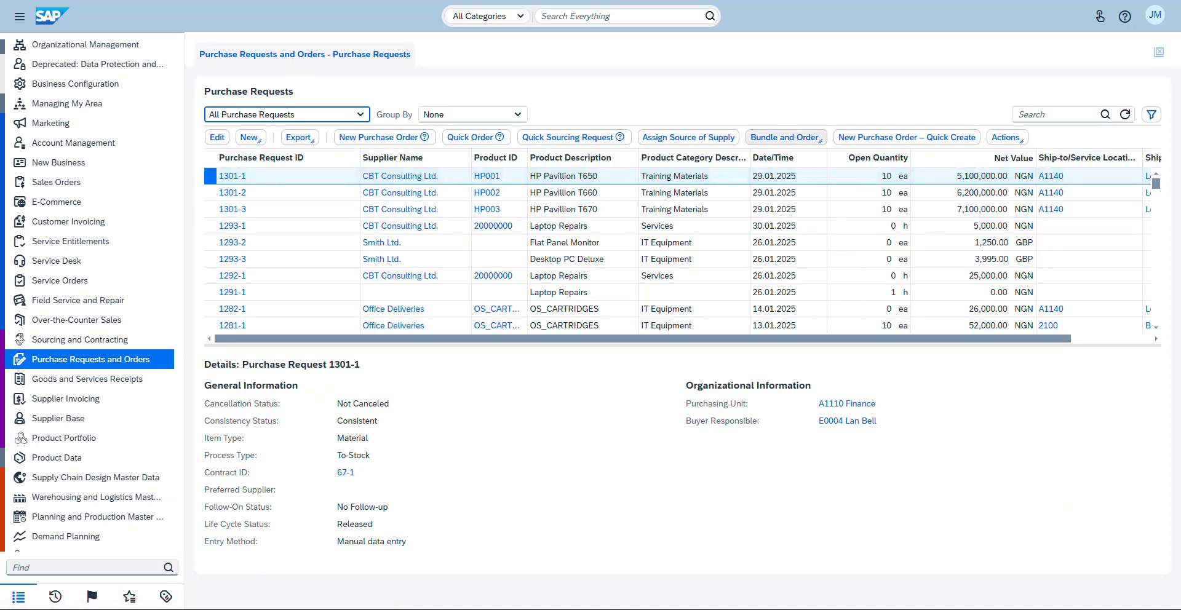
- Bundle purchase request 1301-1 by supplier and close the bundle without saving
click(784, 138)
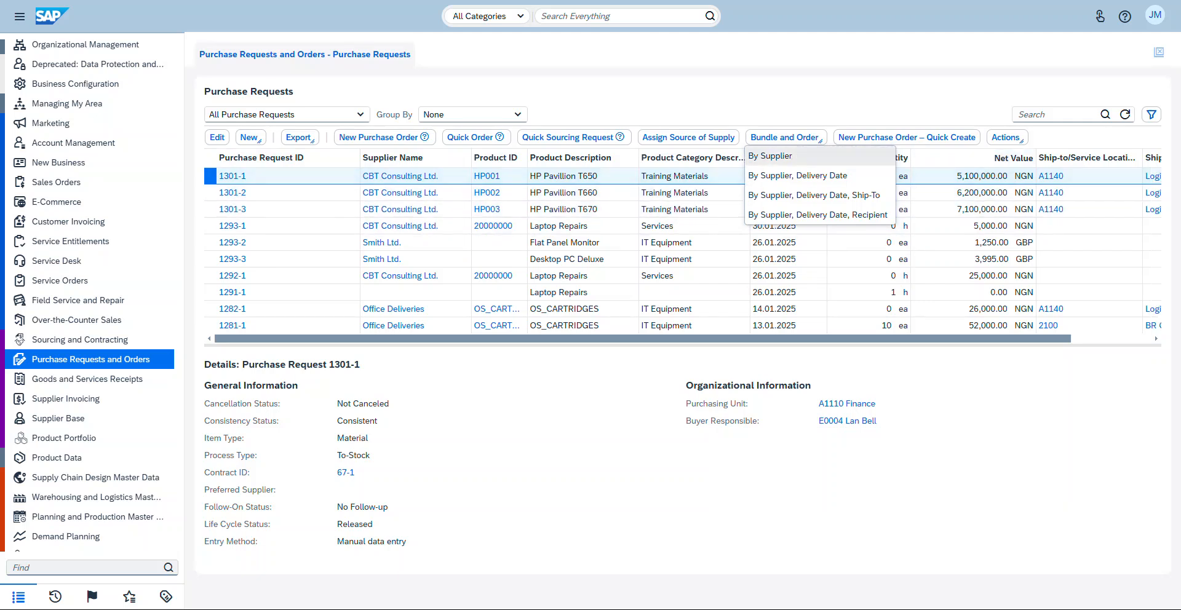
click(906, 137)
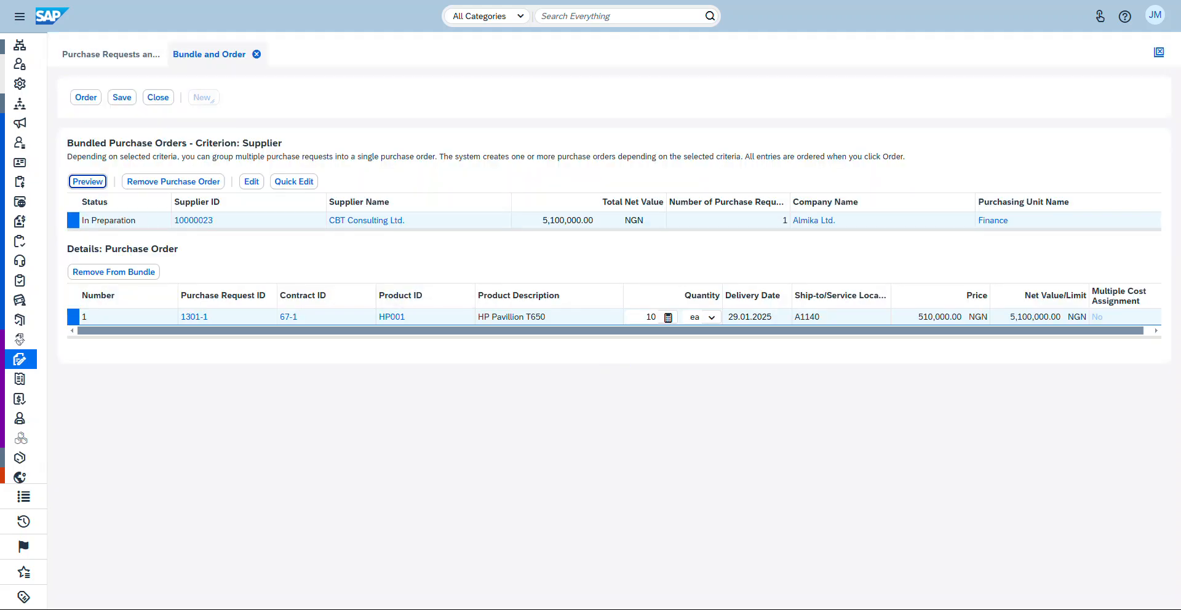
click(158, 97)
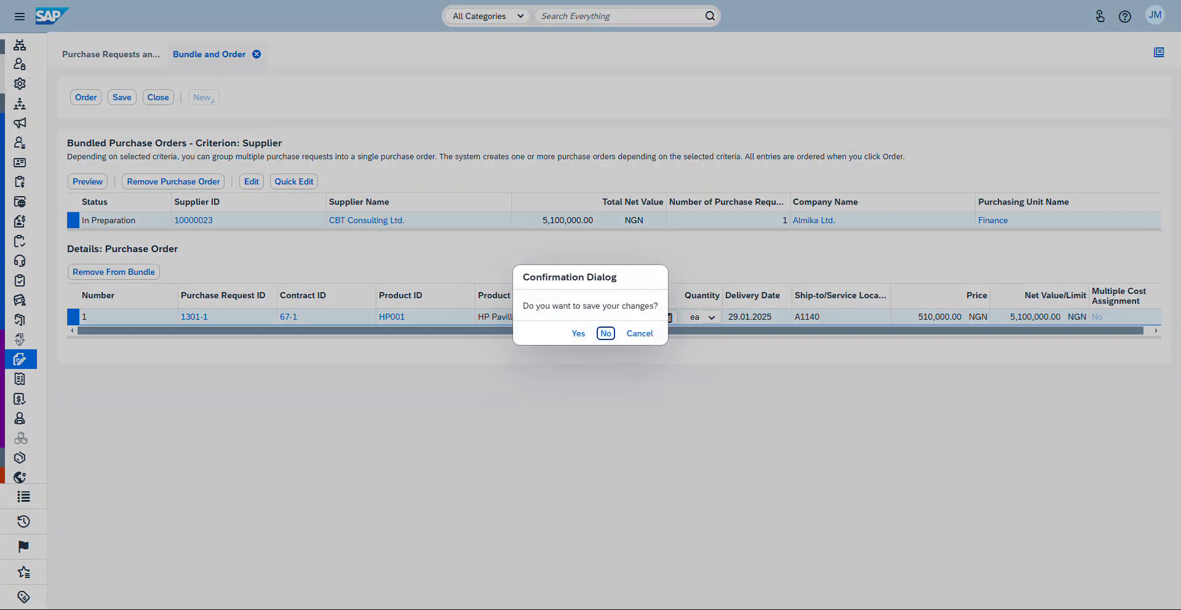
click(606, 333)
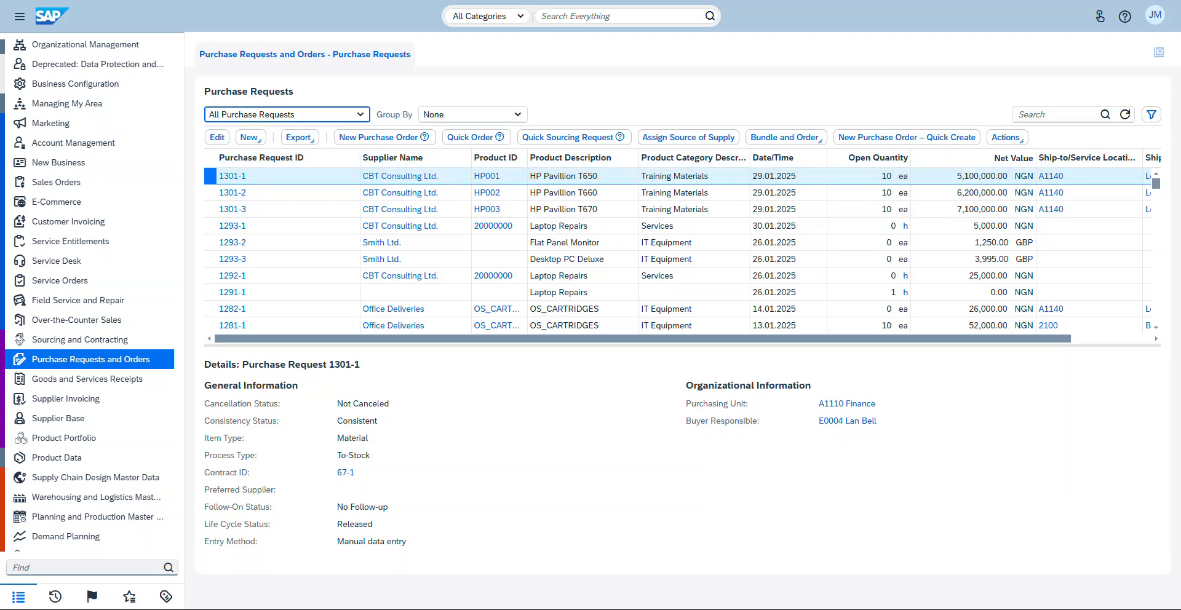
- Select requests 1301-2 and 1301-3 along with 1301-1, bundle them by supplier, and close the bundle without saving
ctrl+click(210, 192)
ctrl+click(210, 209)
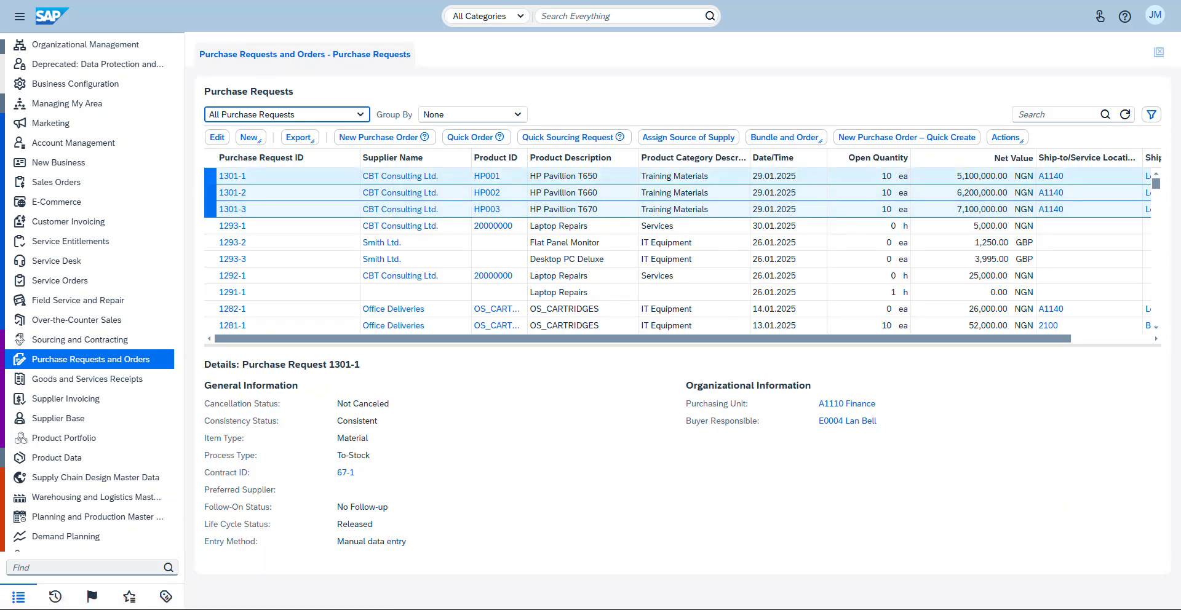
click(785, 137)
click(769, 156)
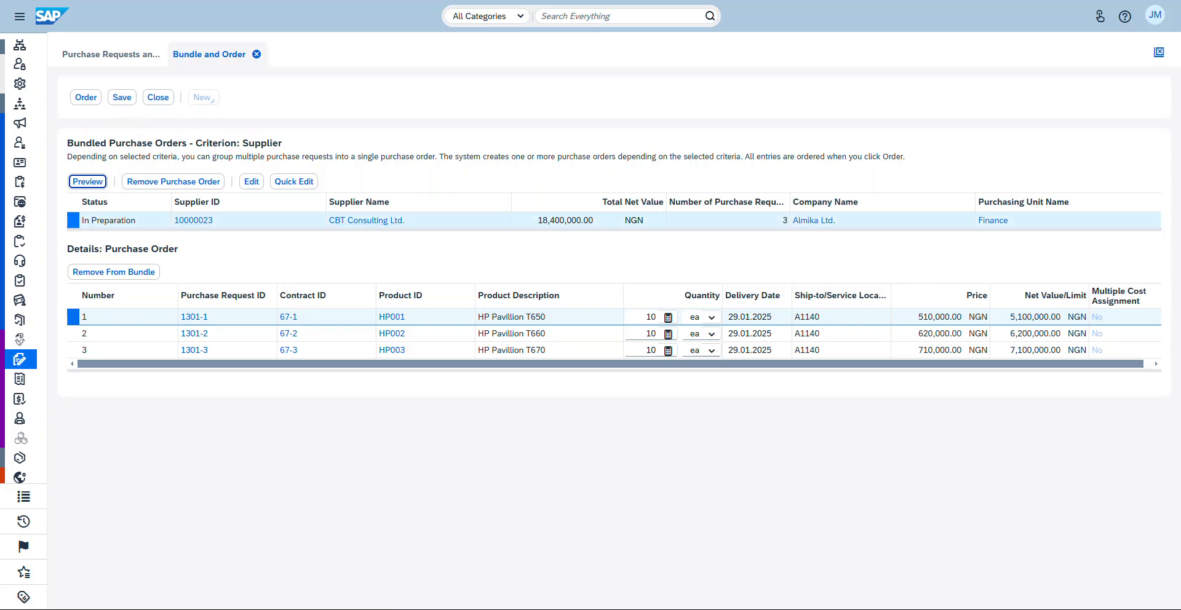
click(159, 97)
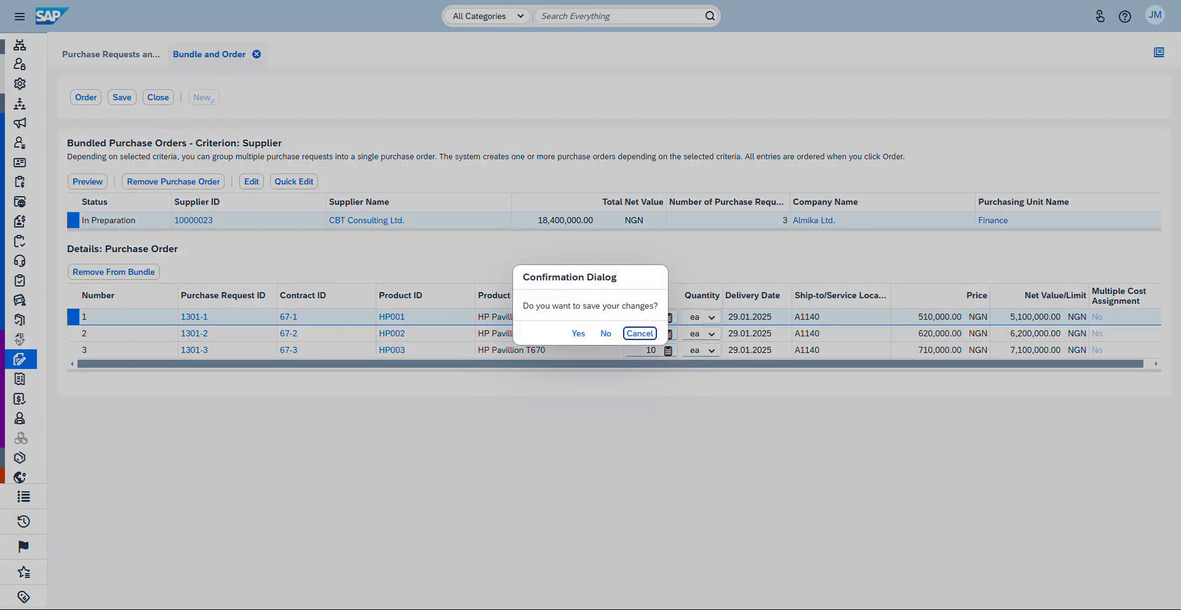
click(605, 333)
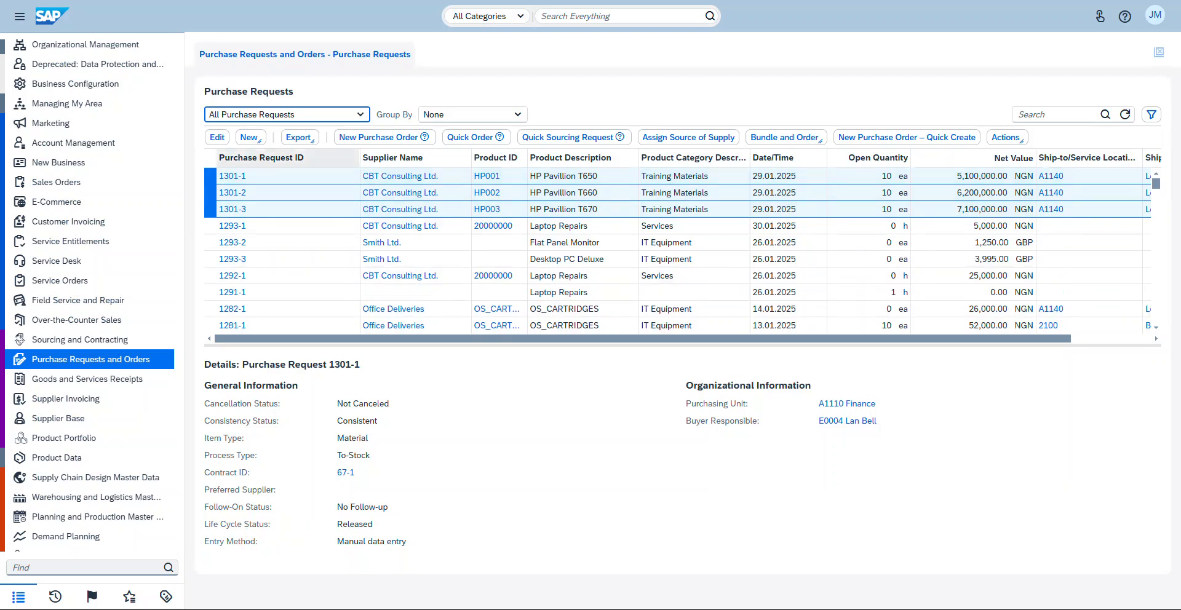
- Start a new purchase order from the three selected requests and view its full item and general details
click(384, 137)
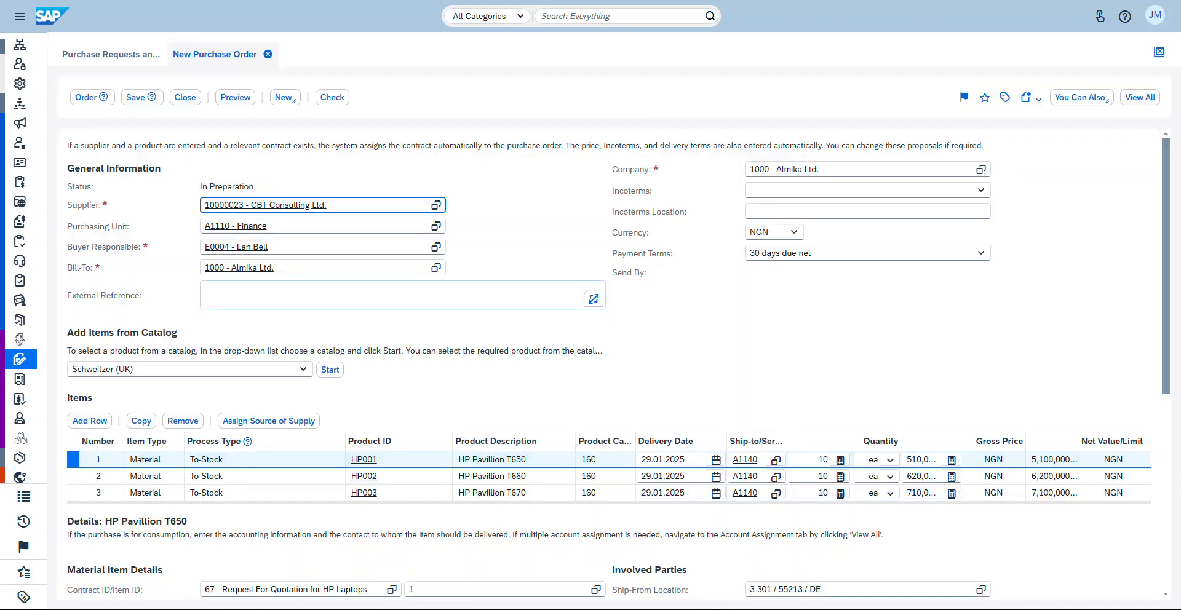
scroll(614, 364, down, 4)
scroll(614, 364, up, 4)
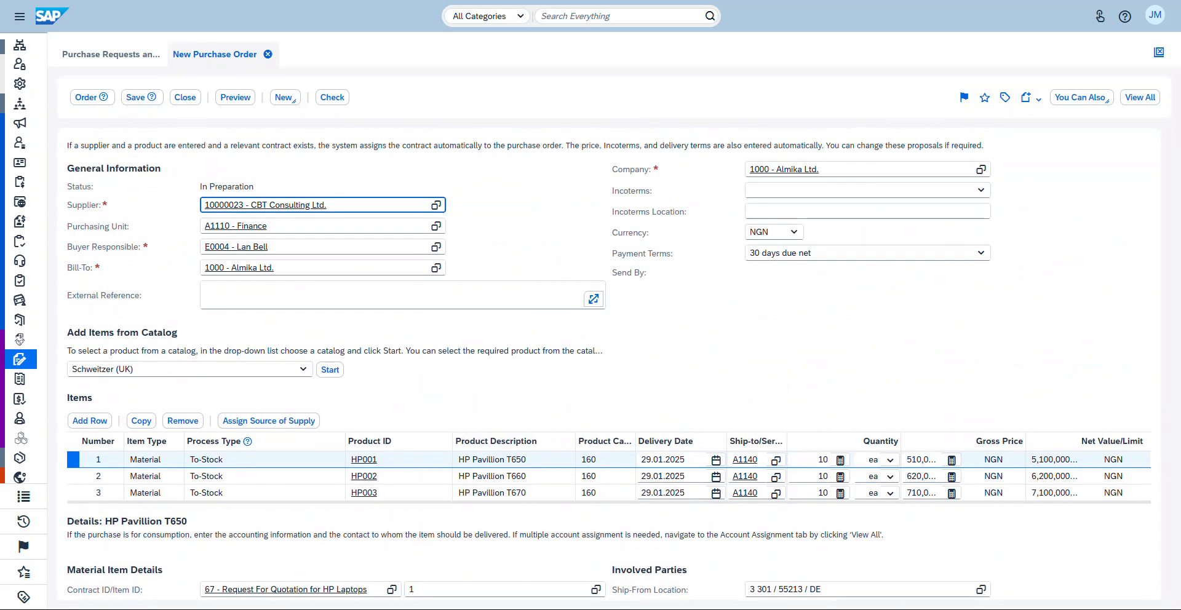
click(1140, 97)
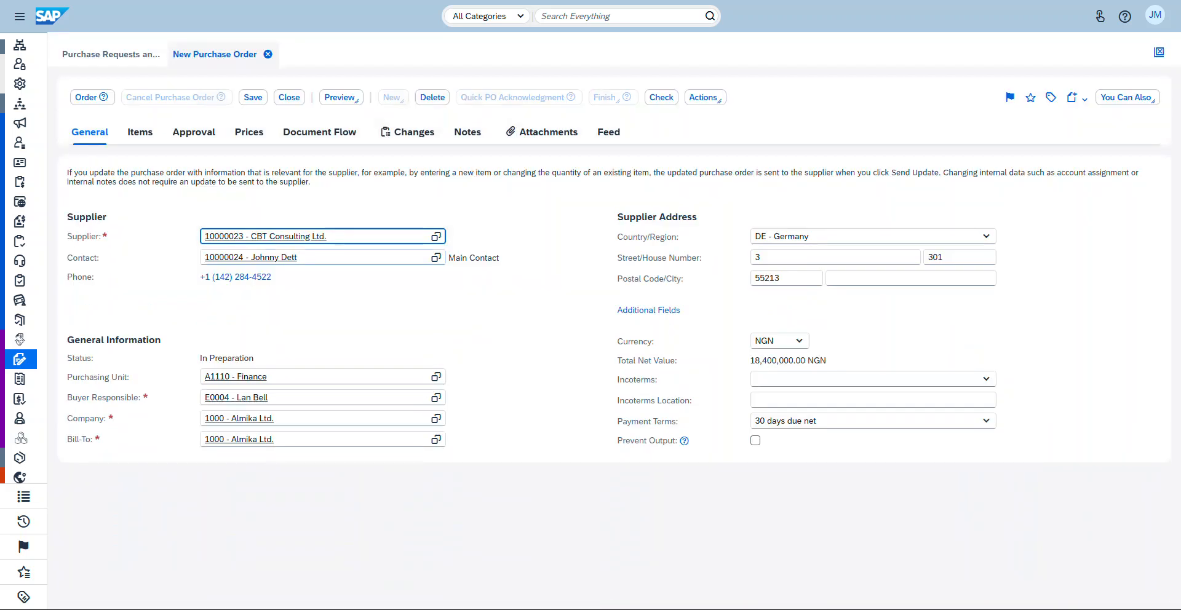
click(141, 132)
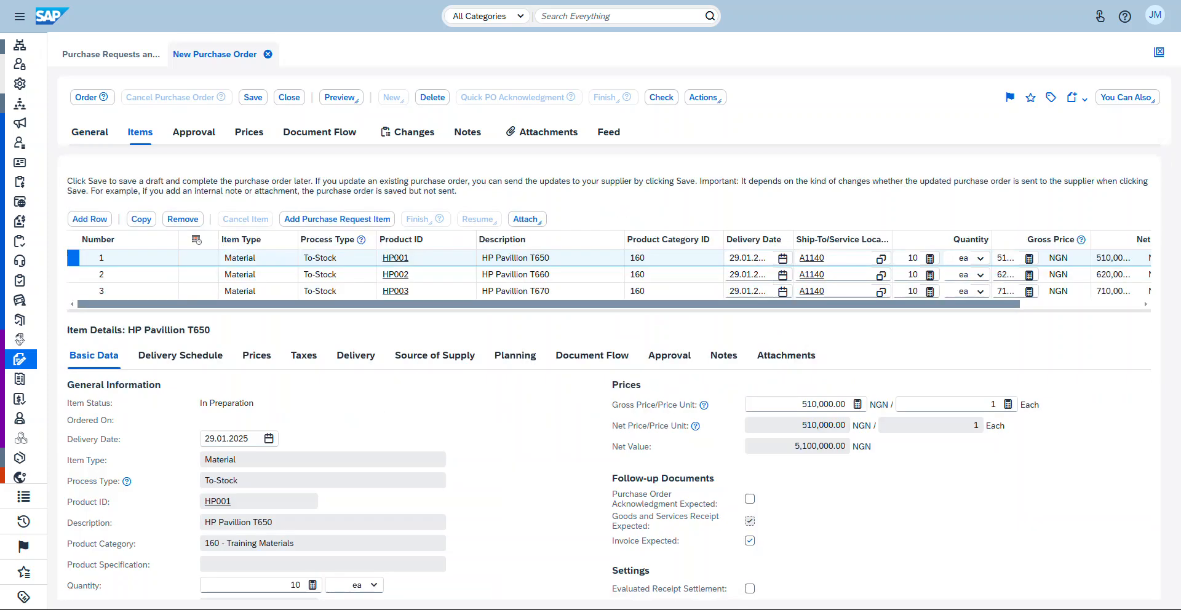
click(90, 133)
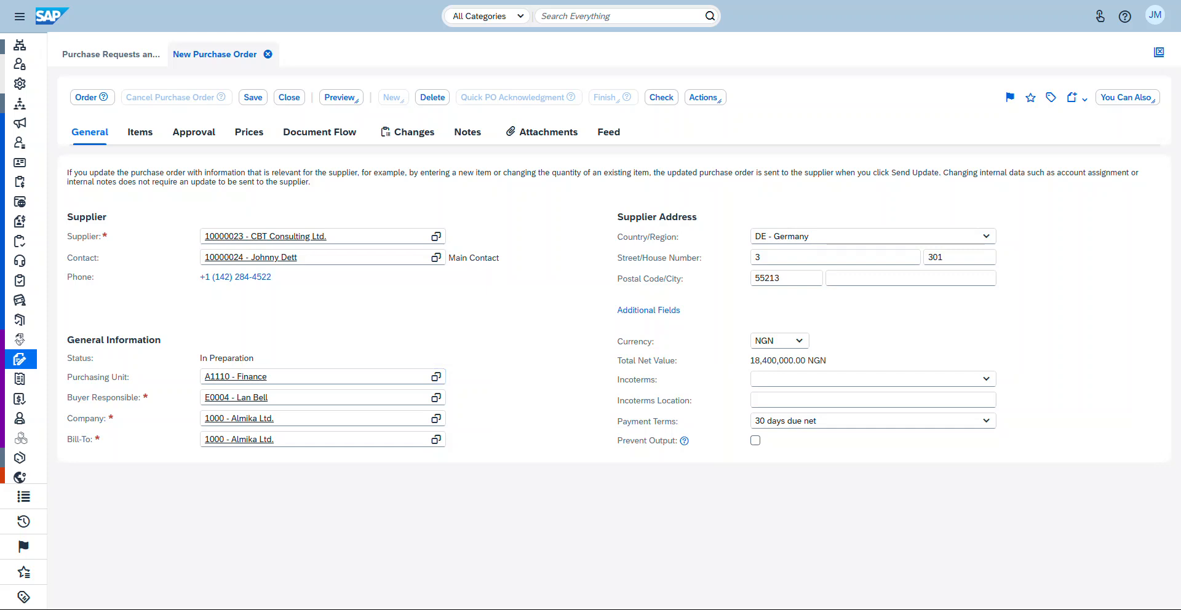
- Examine the purchase order's items and the basic data, prices, follow-up documents and settings of HP Pavillion T660
click(140, 132)
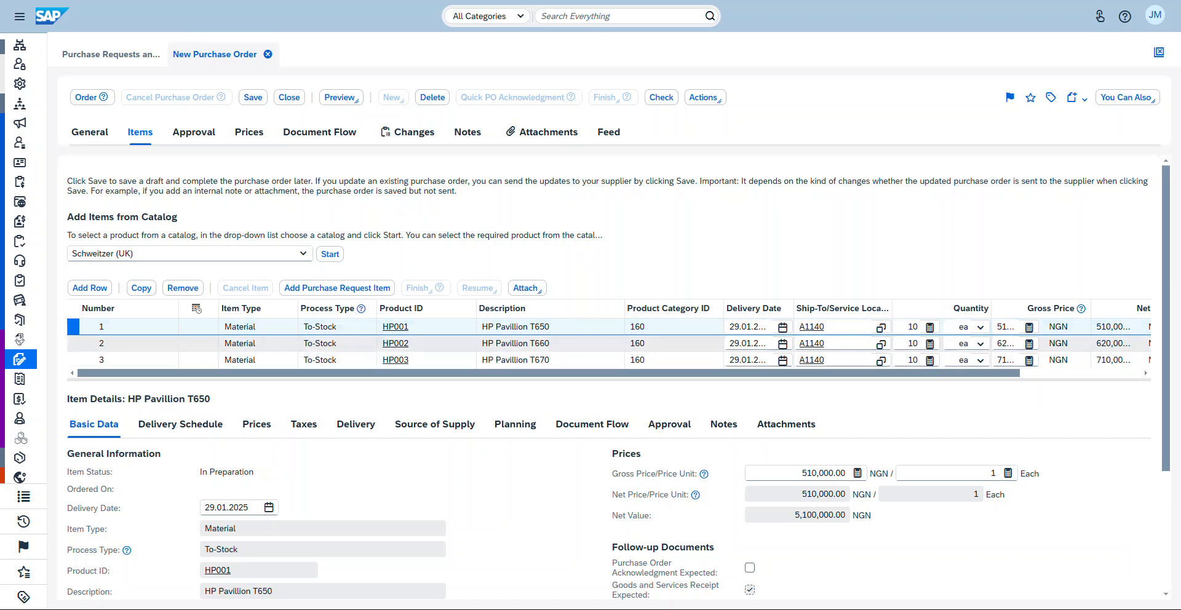
click(550, 344)
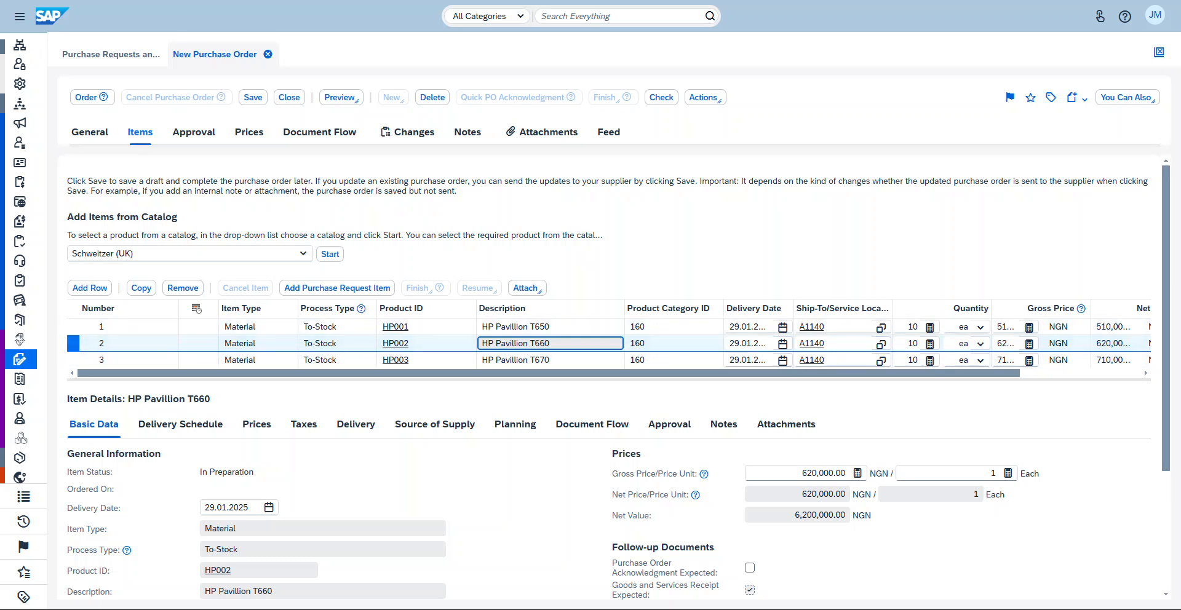
mouse_move(763, 374)
mouse_down()
mouse_move(883, 374)
mouse_move(762, 373)
mouse_up()
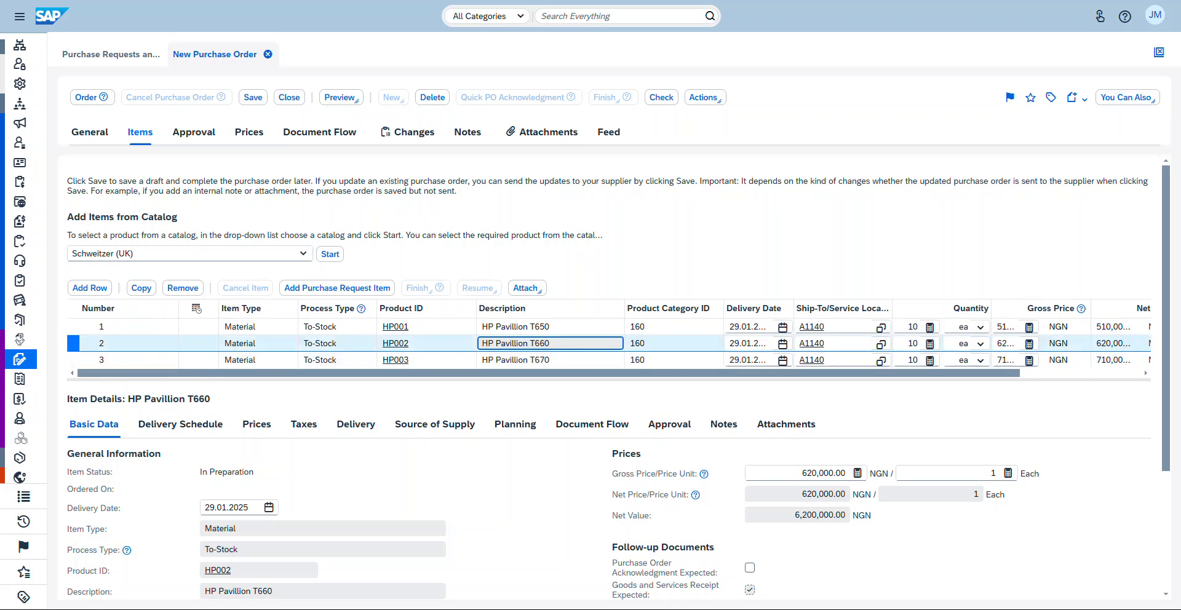
scroll(763, 369, down, 1)
scroll(610, 376, down, 3)
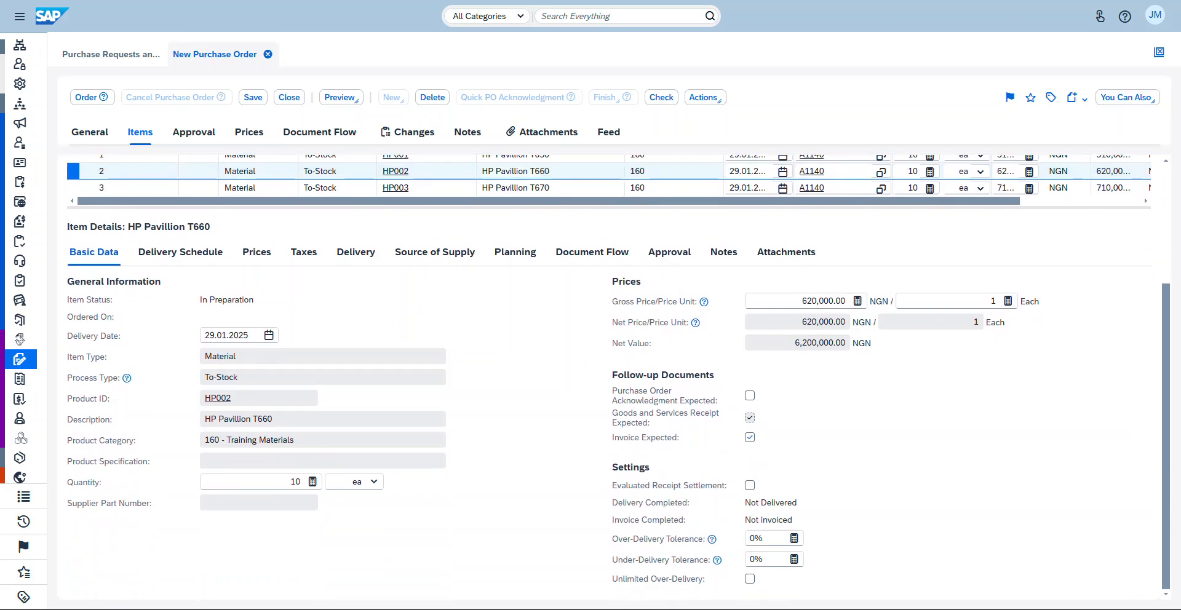
drag(721, 424, 600, 425)
click(600, 425)
scroll(609, 369, up, 2)
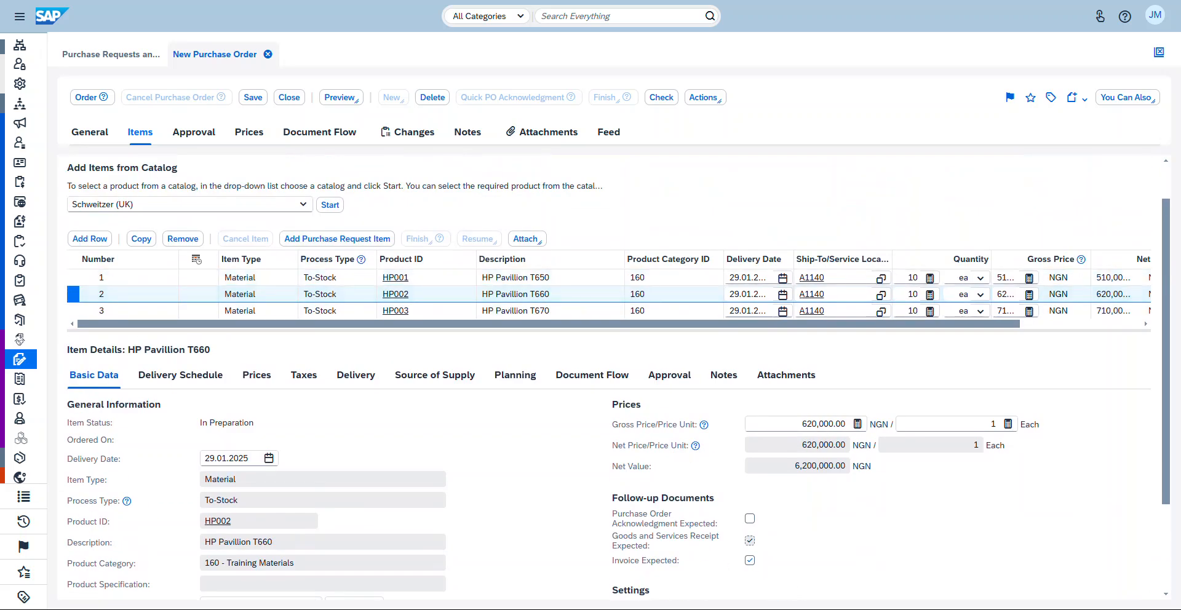
- Review the follow-up document options and delivery settings in the basic data of the HP Pavillion T660 item
scroll(609, 369, down, 2)
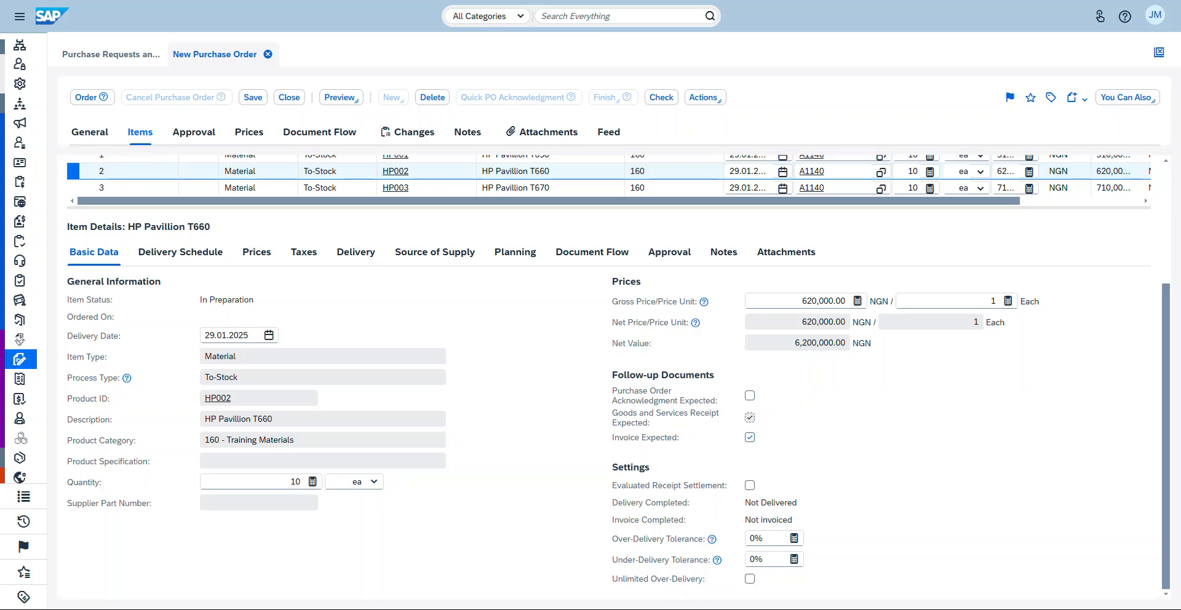
drag(610, 282, 717, 377)
click(726, 380)
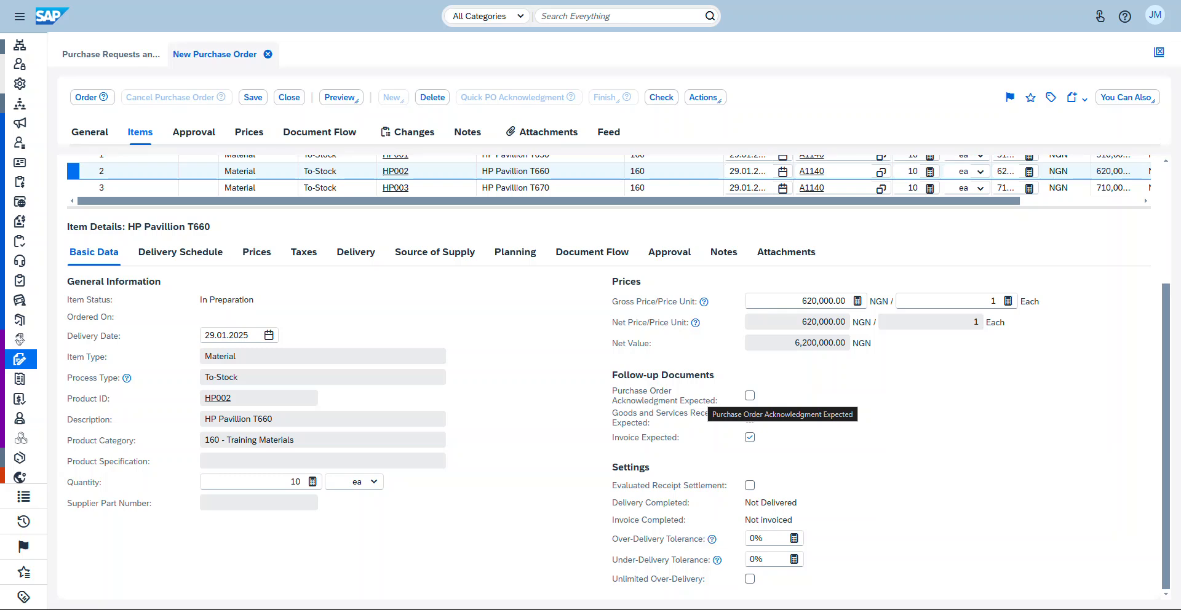
click(749, 418)
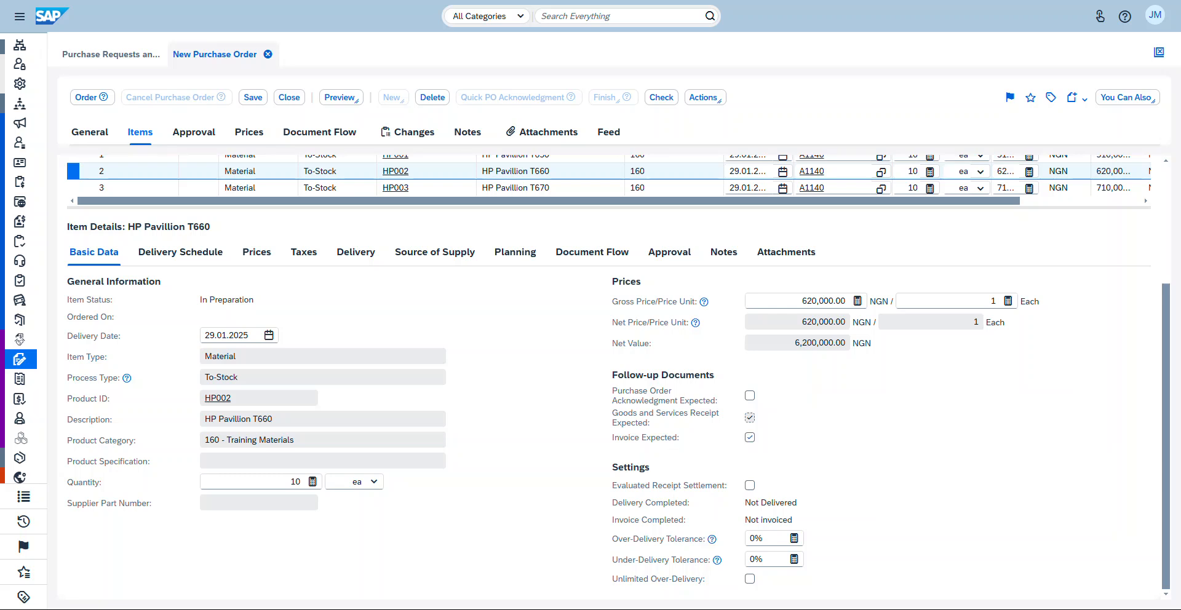
scroll(750, 424, up, 2)
- Split the HP Pavillion T650 delivery schedule into lines of 7 ea and 3 ea, dating the second line 30.01.2025
click(181, 314)
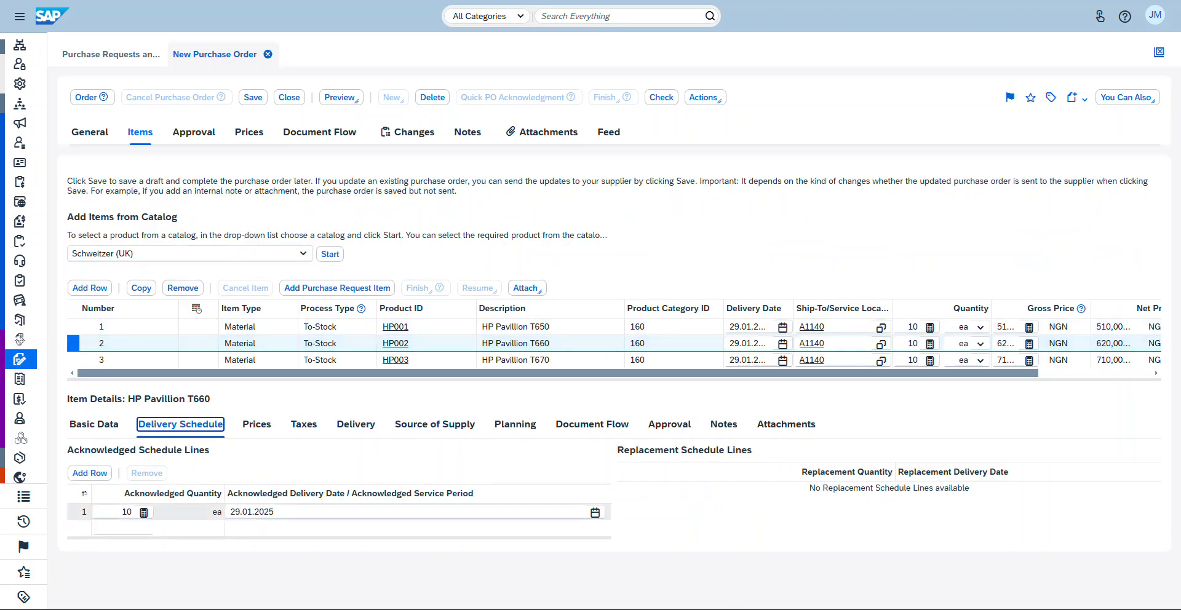
click(198, 326)
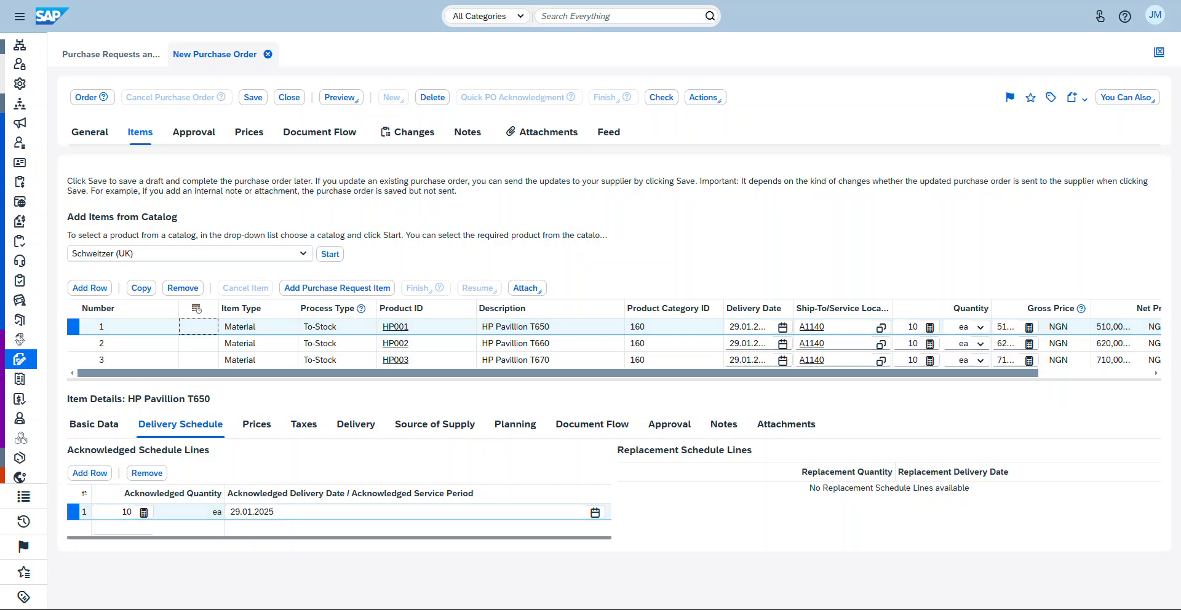
click(90, 473)
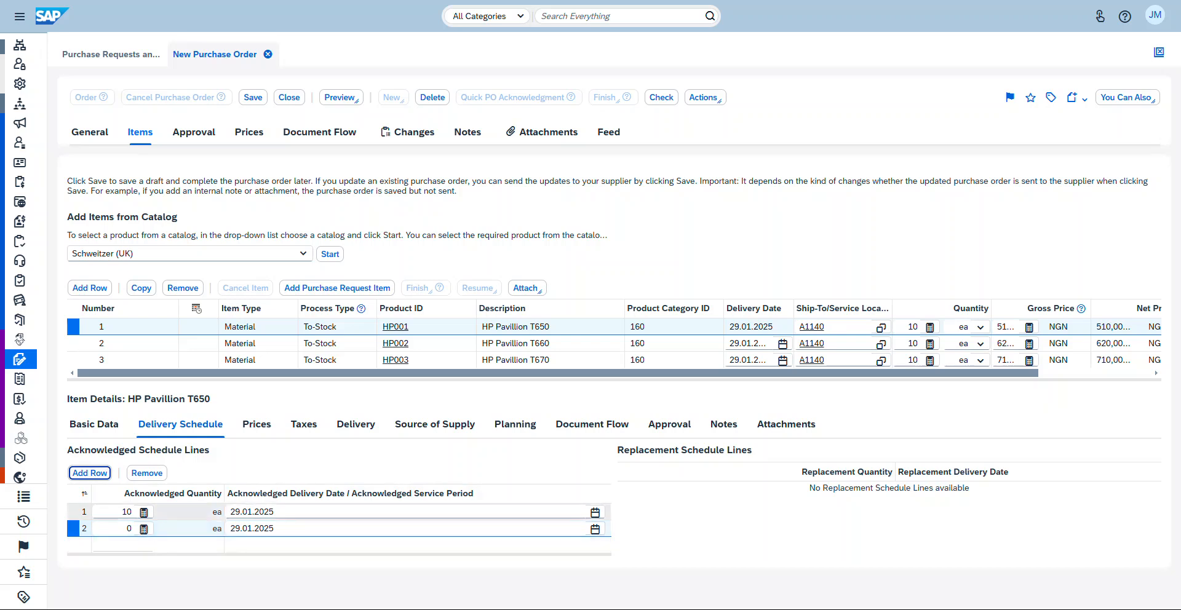
double_click(126, 512)
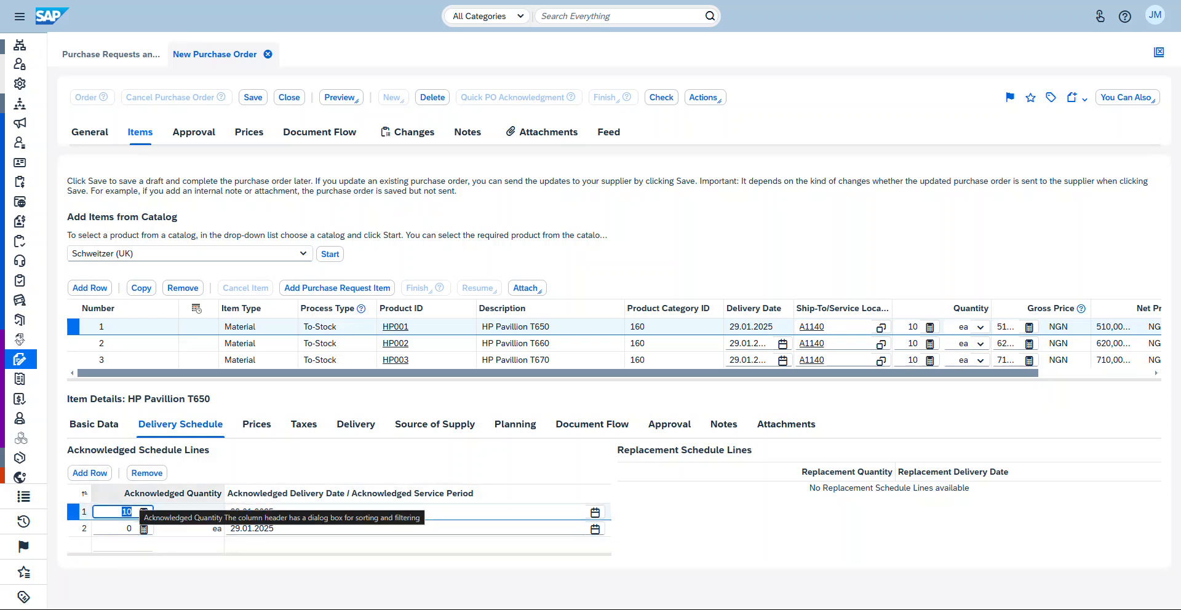
text(7)
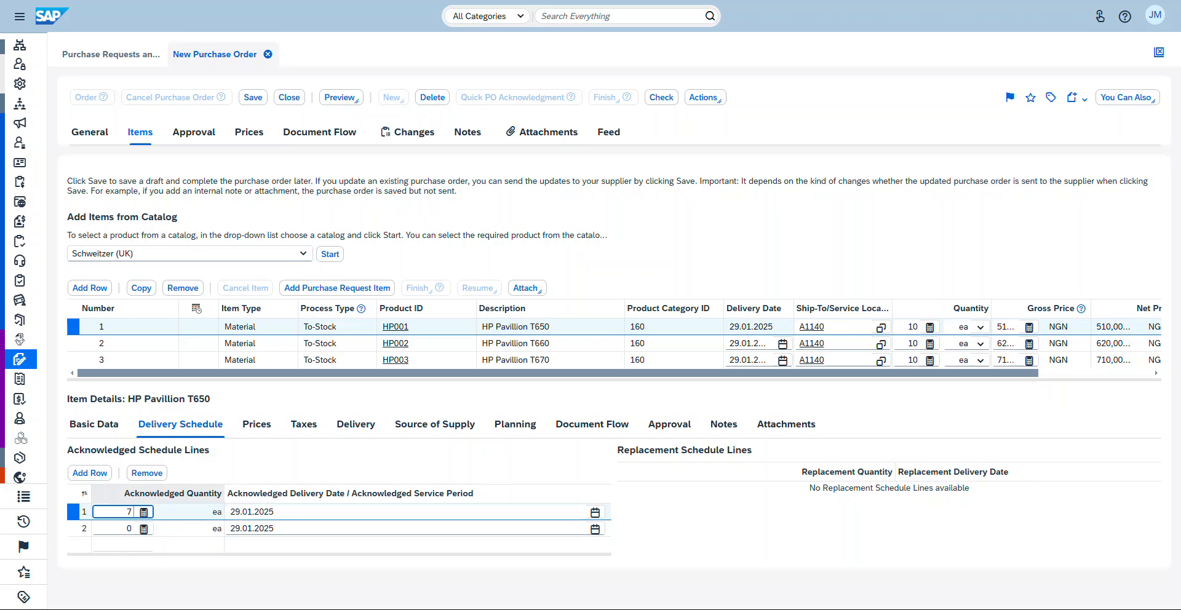
double_click(128, 528)
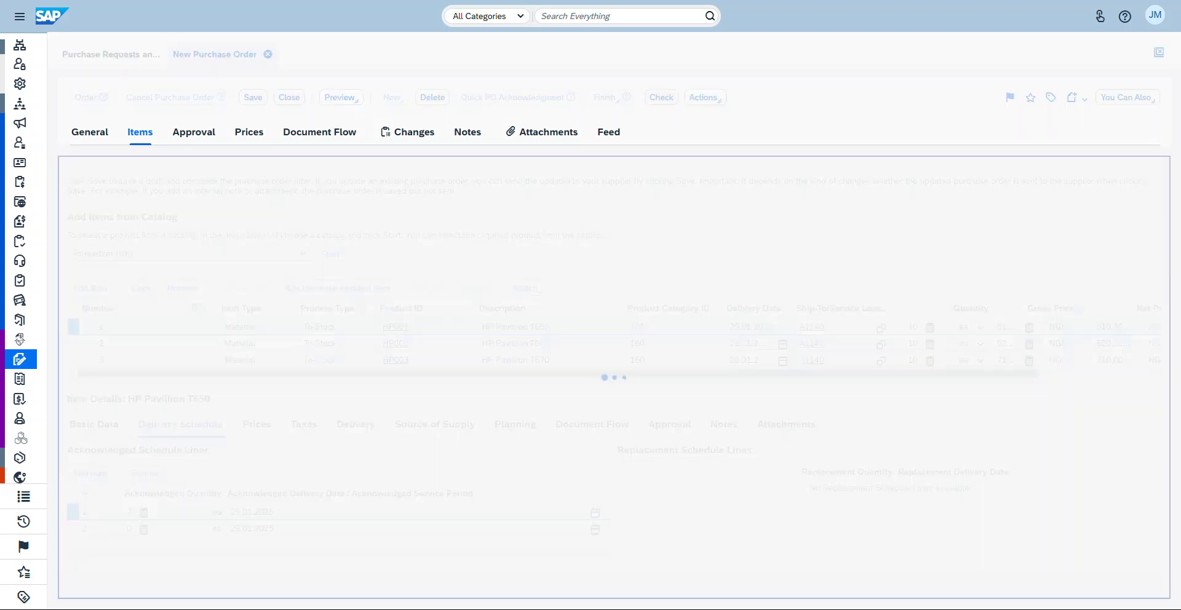
text(3)
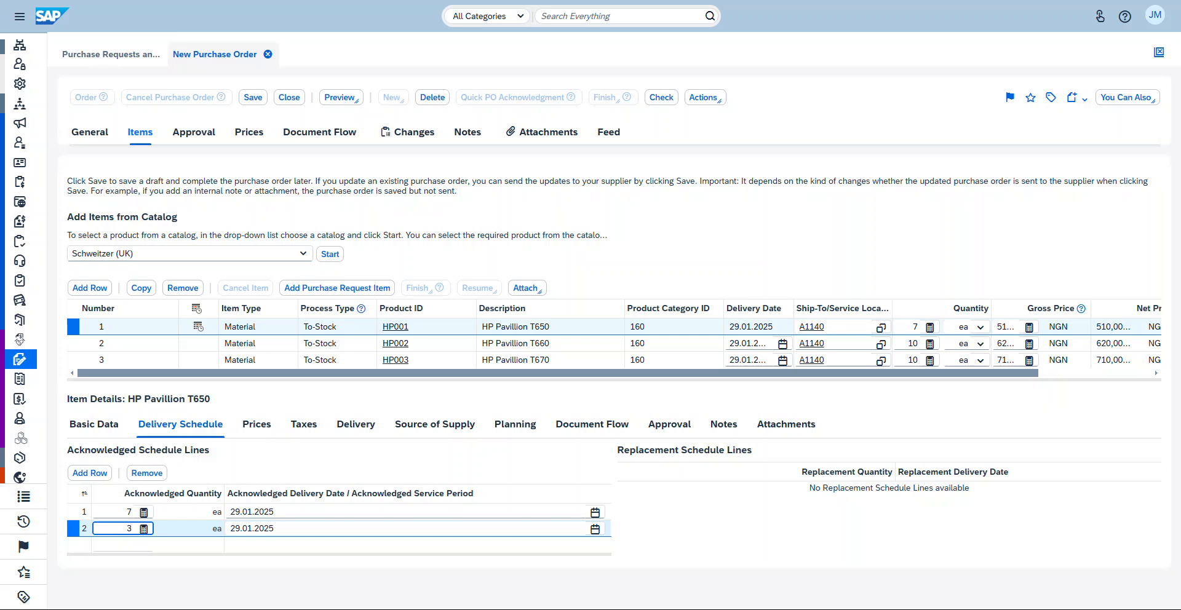
click(595, 529)
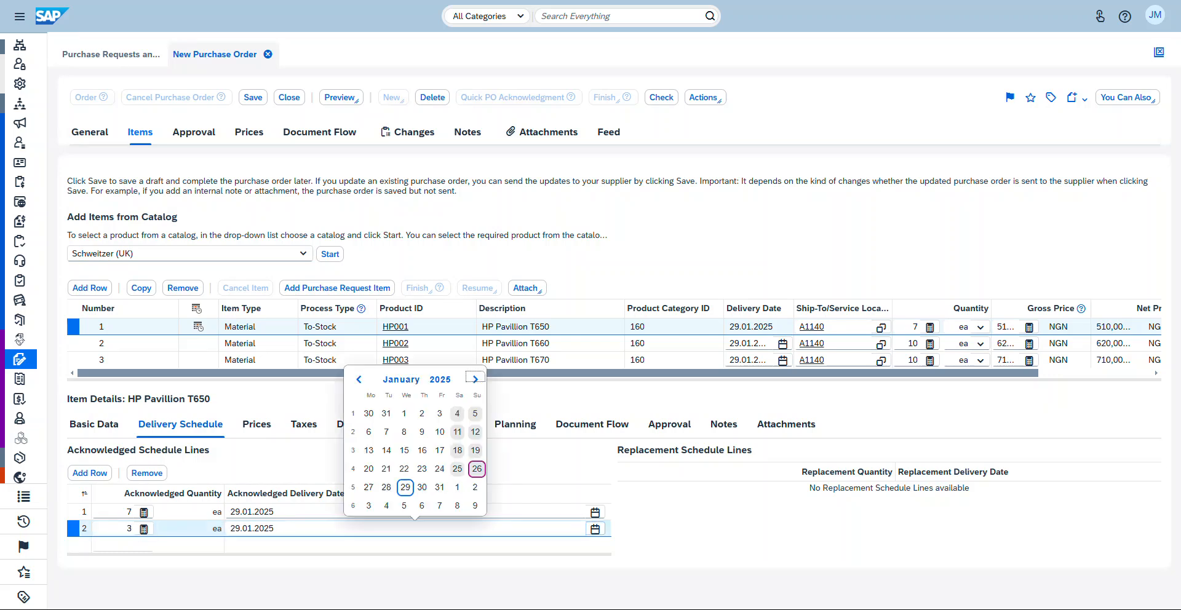
click(422, 487)
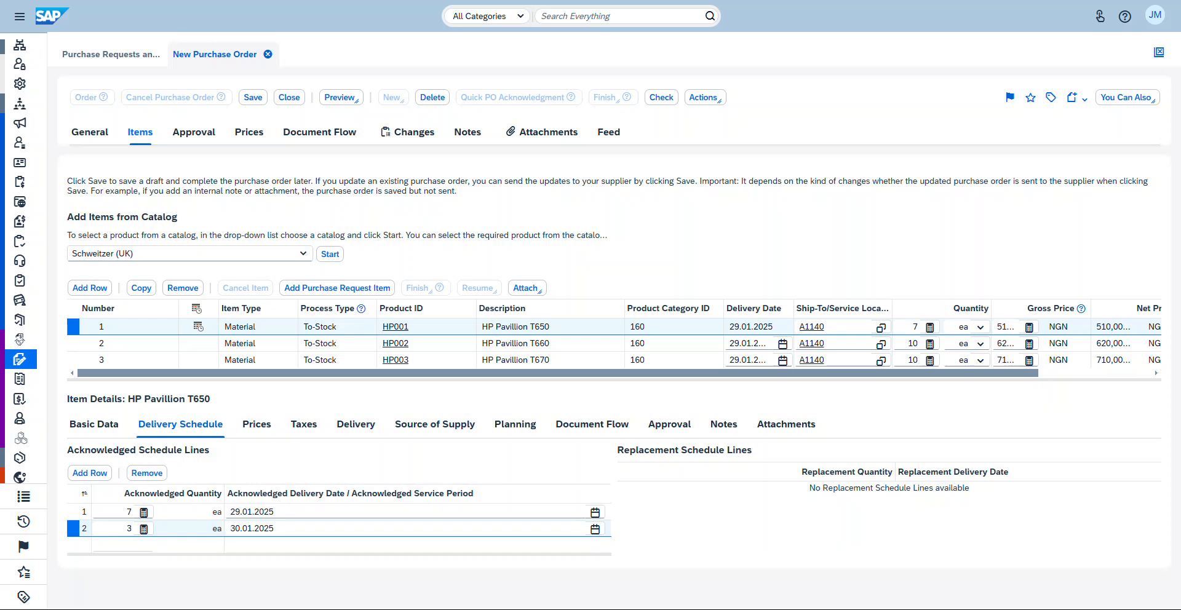
- Review the prices, taxes and delivery details of the HP Pavillion T650 item, including its involved parties and delivery address
click(257, 424)
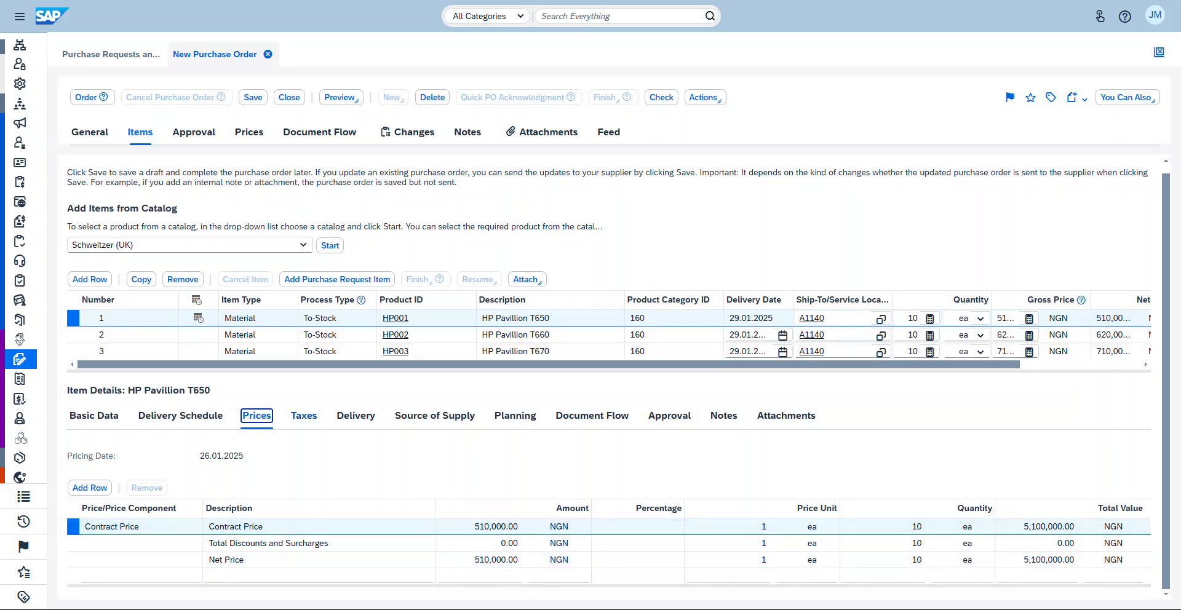
key(Right)
key(Return)
key(Right)
key(Return)
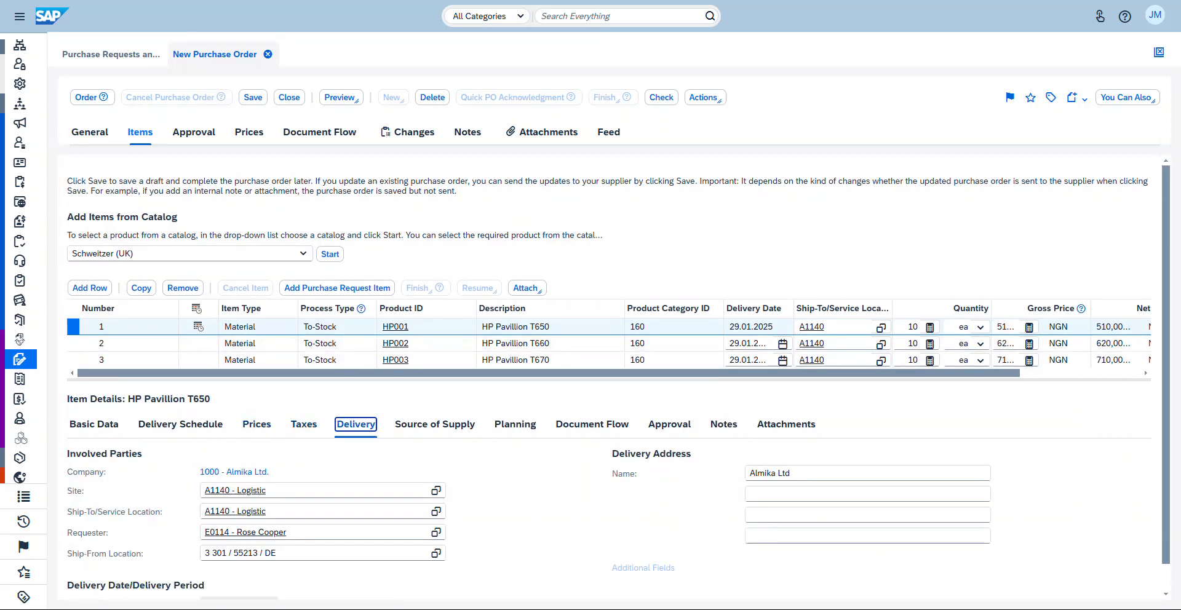
scroll(436, 512, down, 5)
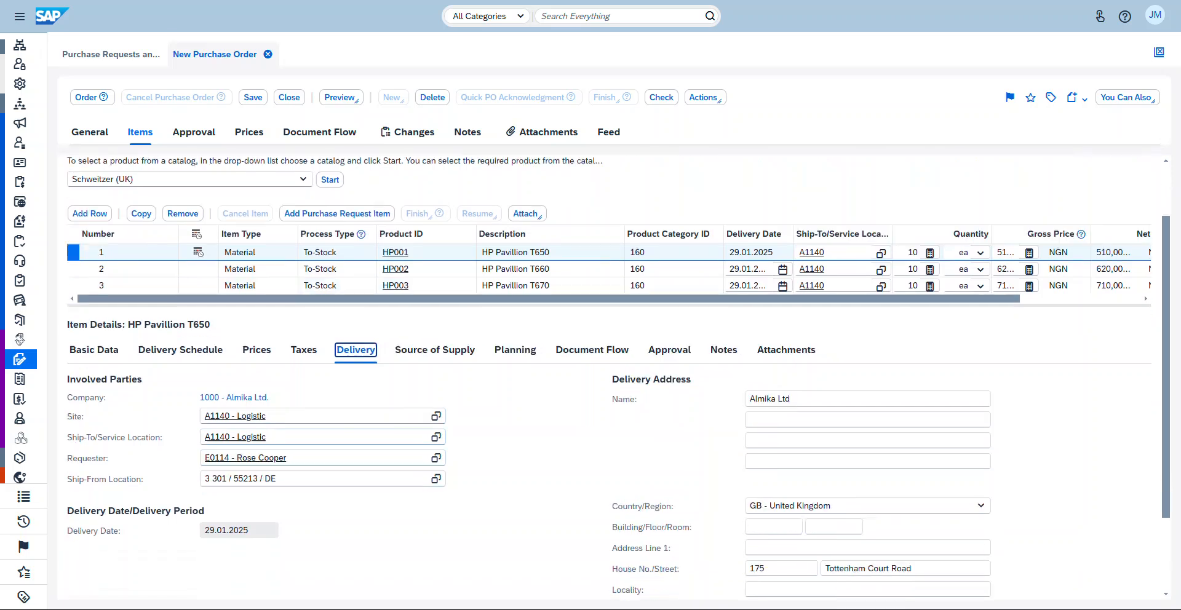
scroll(619, 373, down, 1)
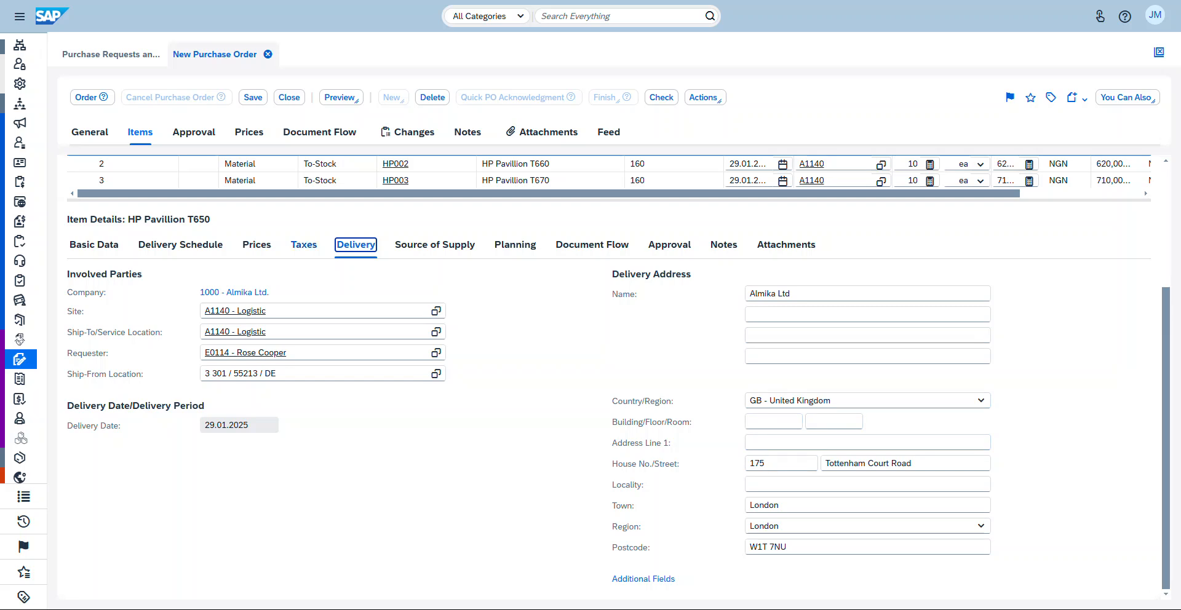
- Examine the source of supply, planning, document flow, approval and notes of the HP Pavillion T650 item
click(435, 245)
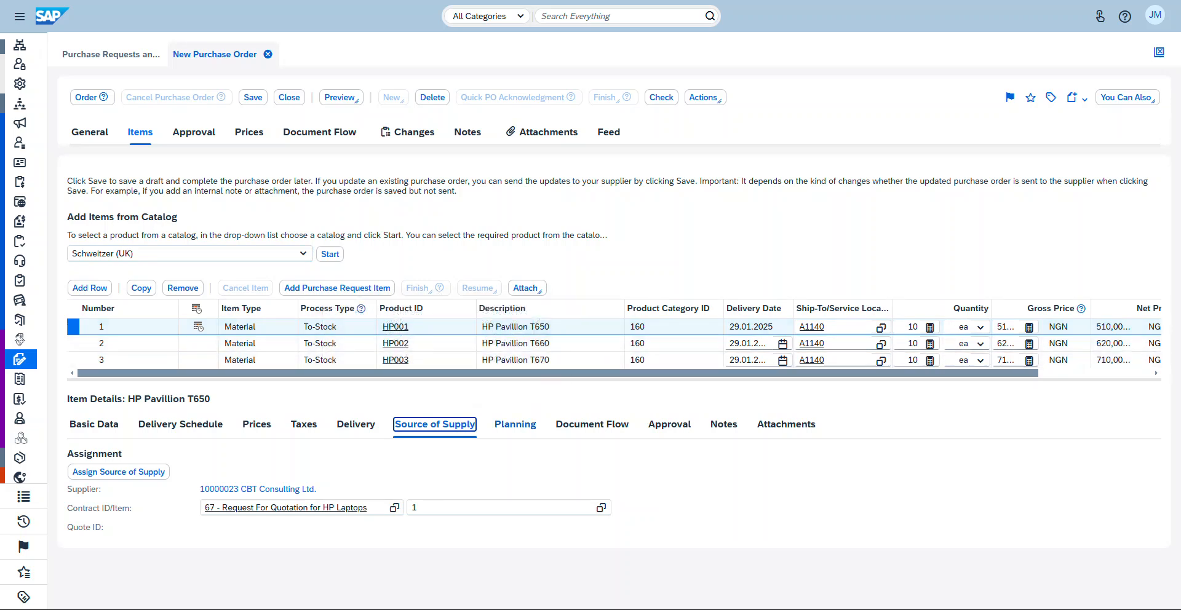
click(515, 425)
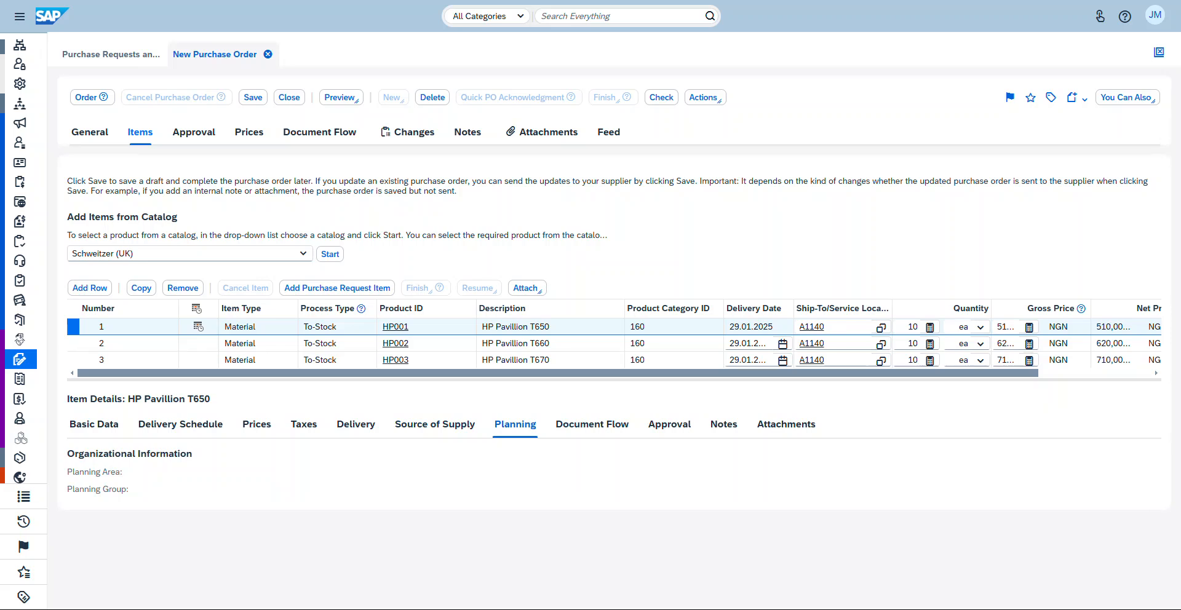
click(592, 424)
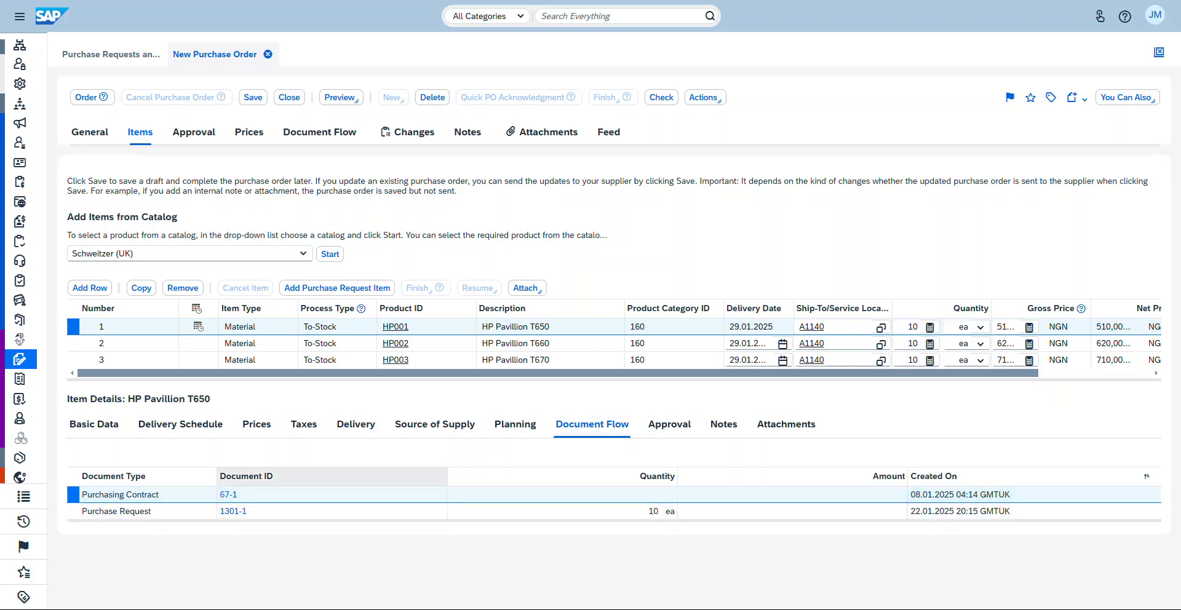
drag(160, 495, 82, 496)
drag(151, 512, 81, 511)
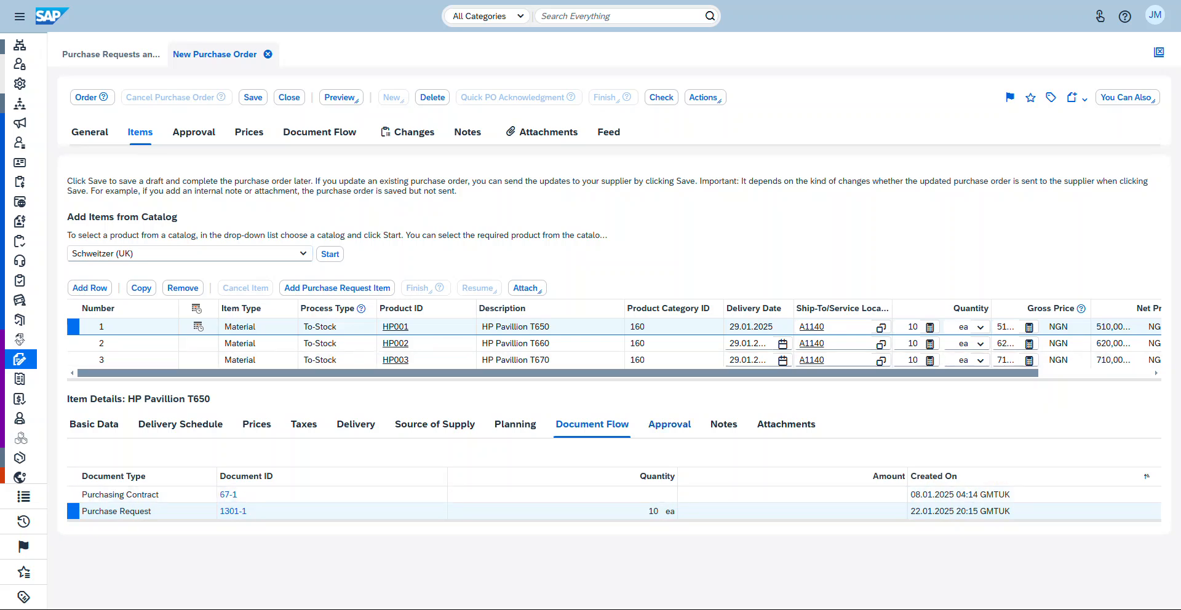
click(669, 425)
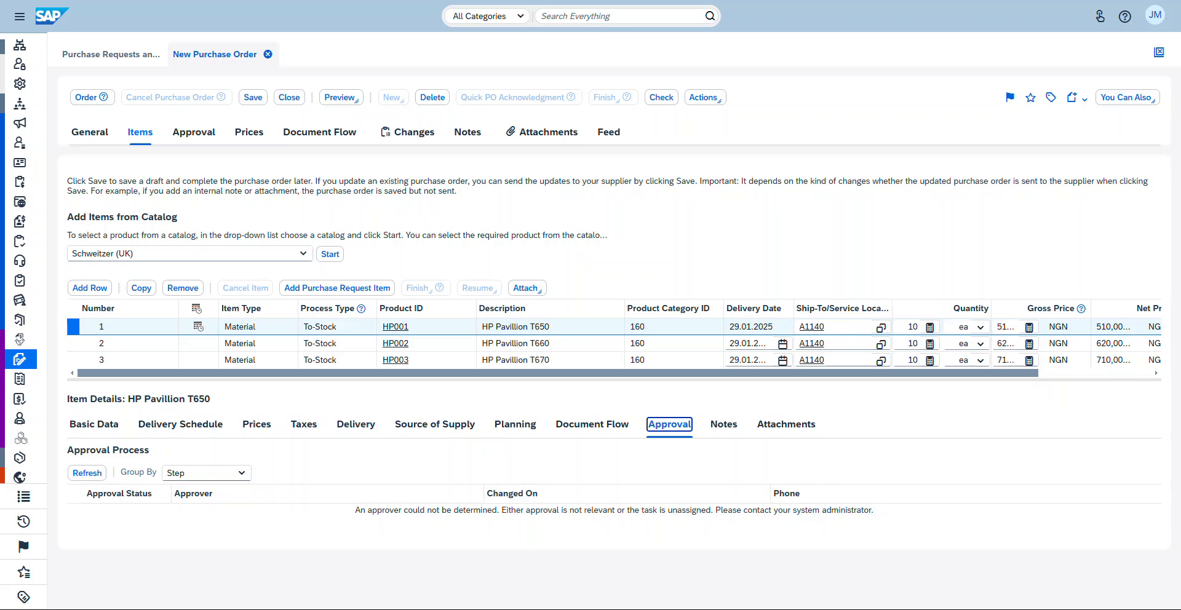
click(724, 424)
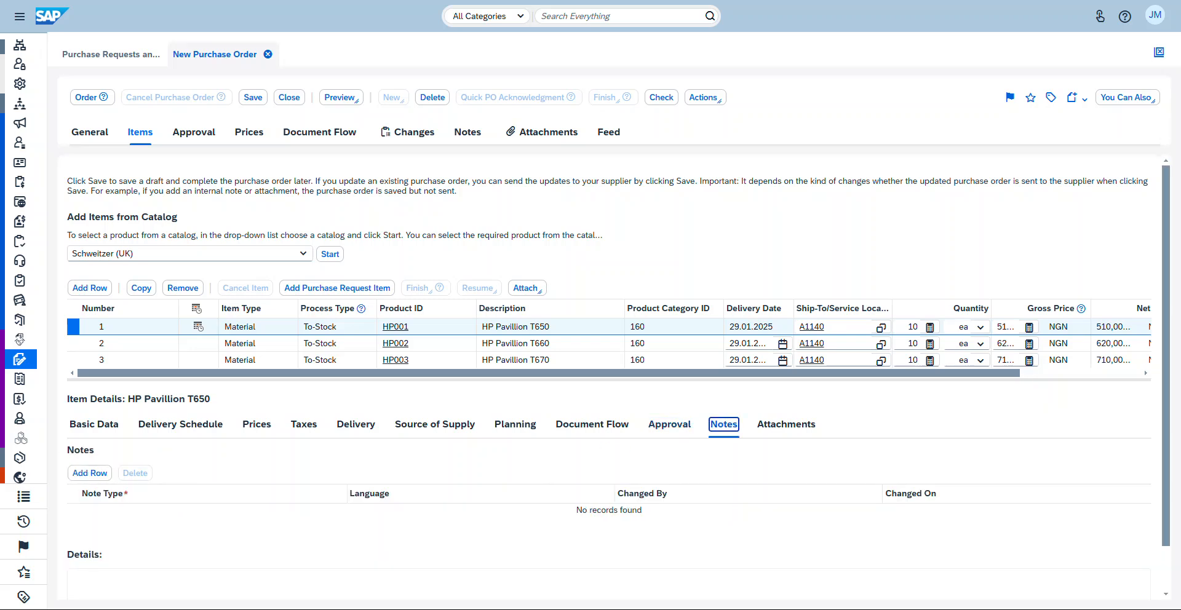
scroll(296, 468, down, 2)
- View the HP Pavillion T650 item's attachments, open the file upload and link options, and cancel both without adding anything
click(786, 374)
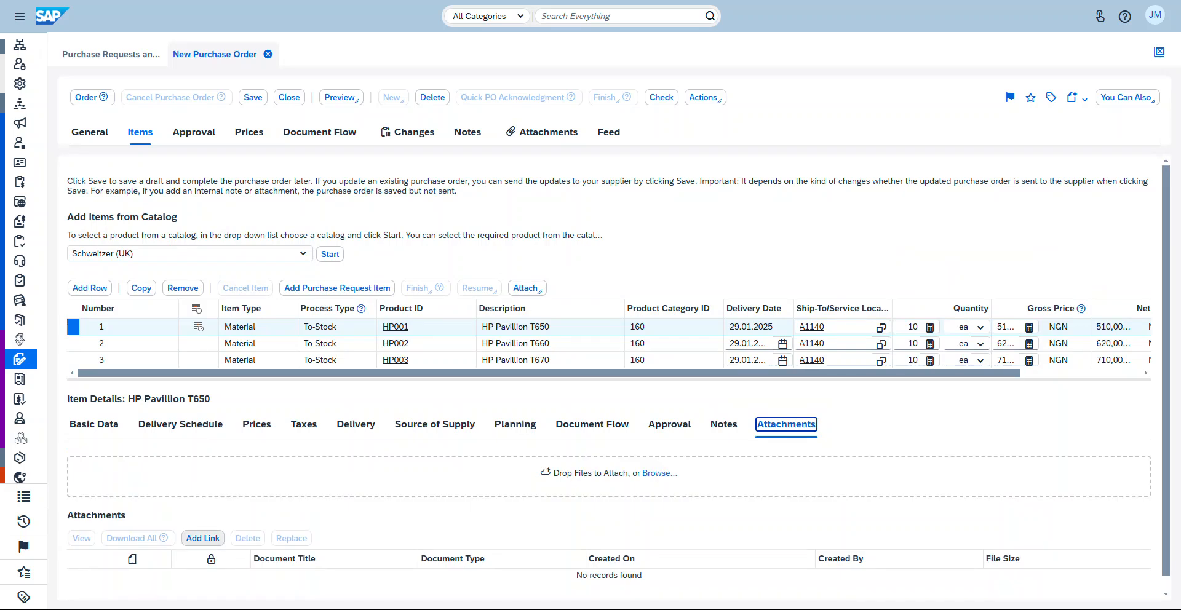
scroll(203, 534, down, 1)
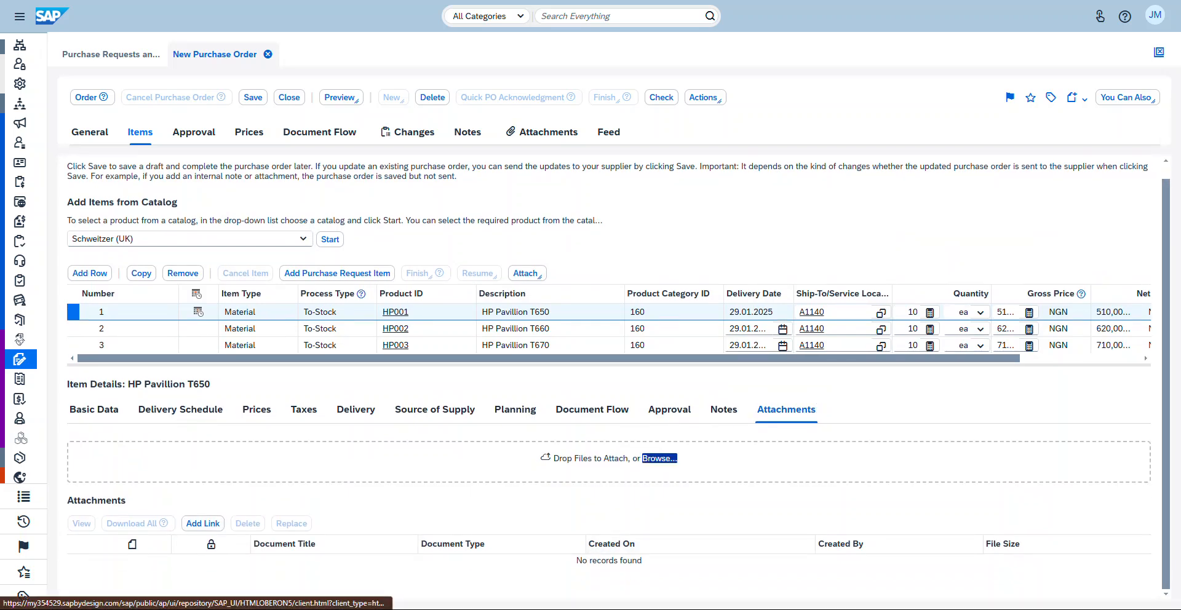
click(659, 459)
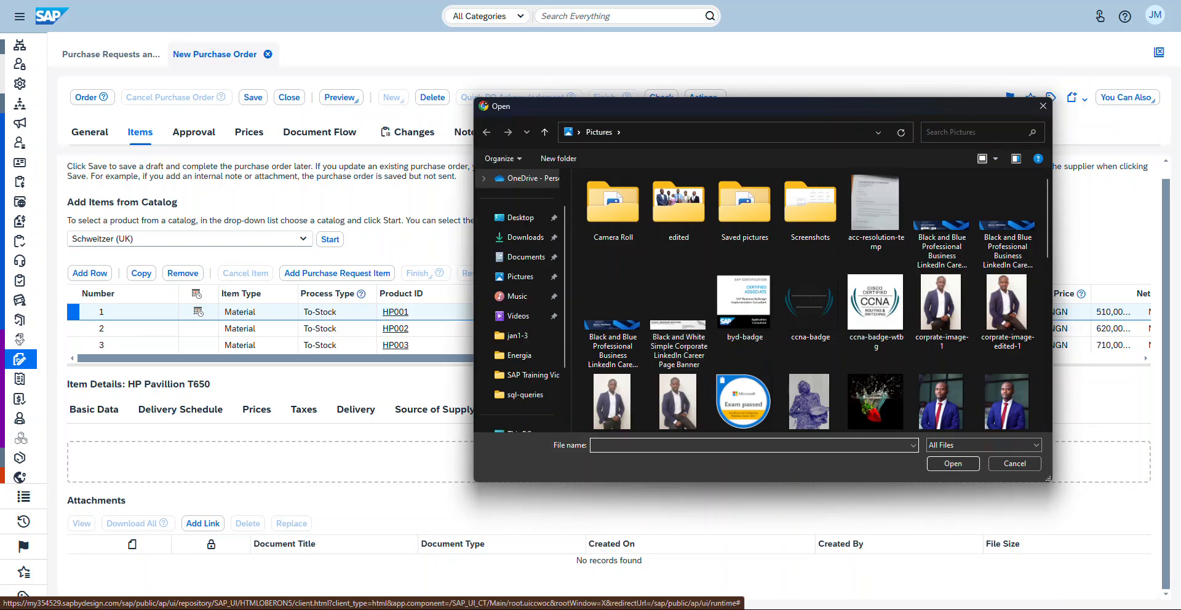
click(1014, 463)
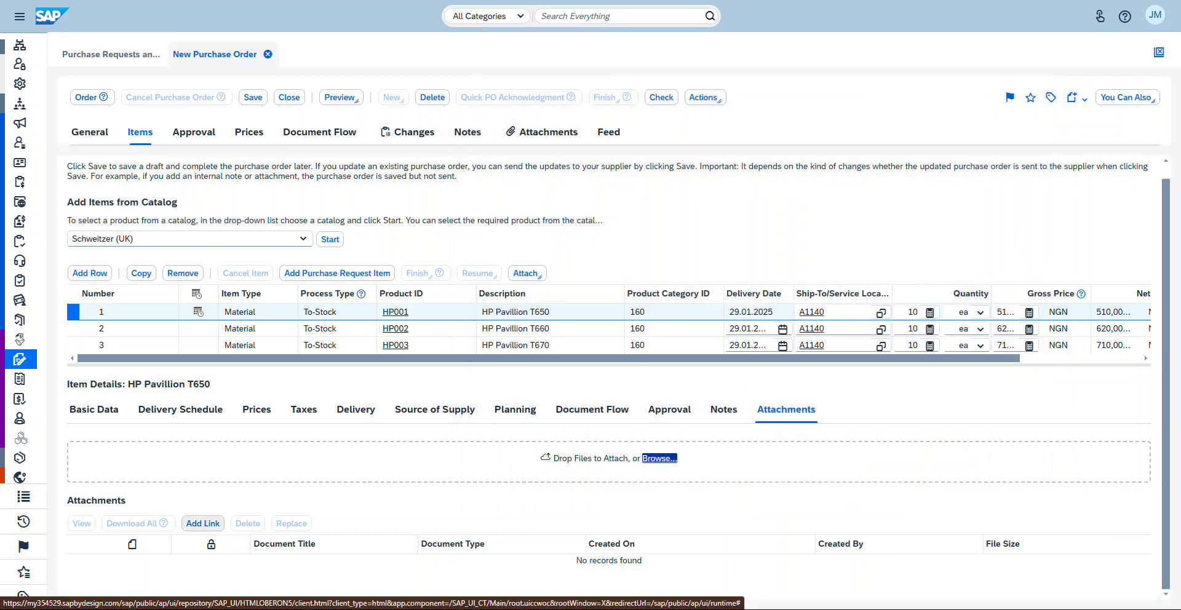
key(Return)
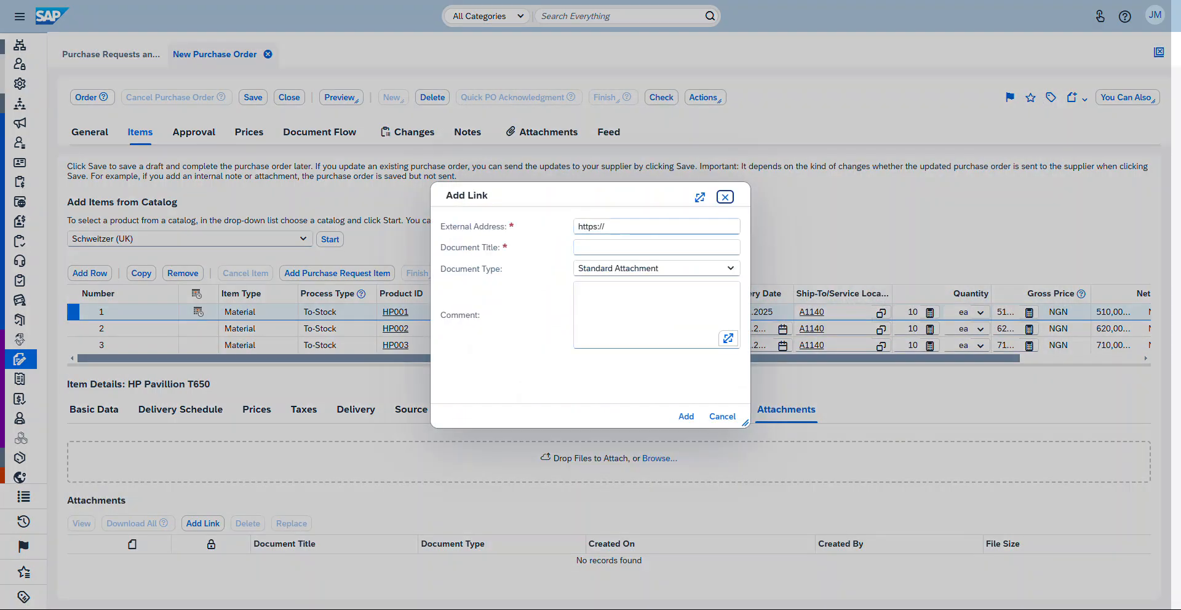
click(723, 417)
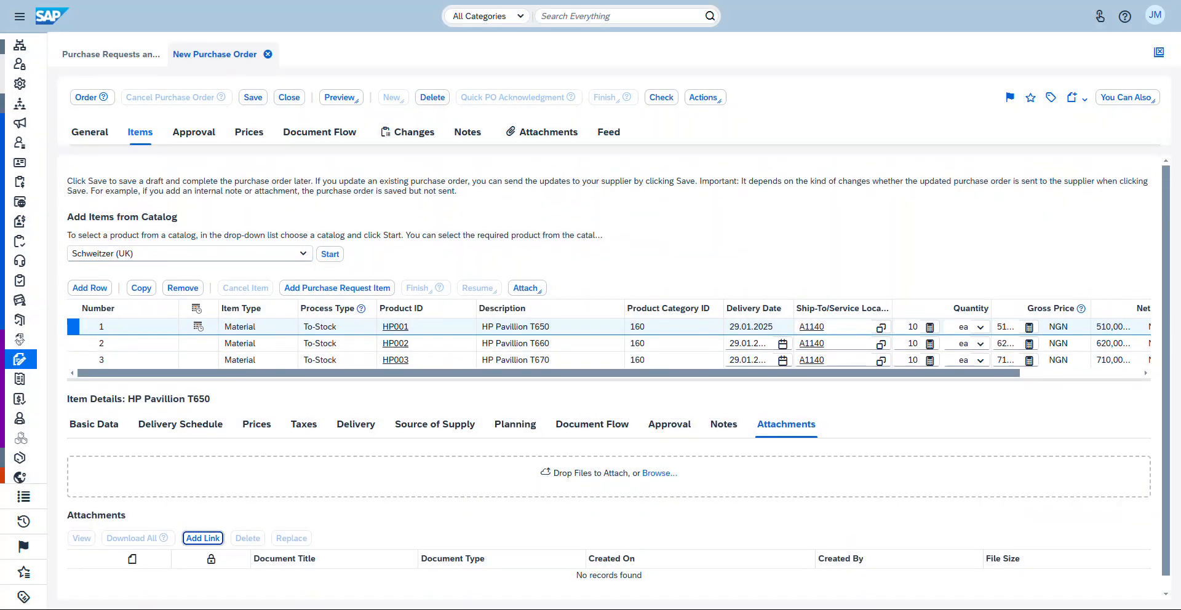
- Check the purchase order for errors, review the resulting messages, and save the order as a draft
click(662, 97)
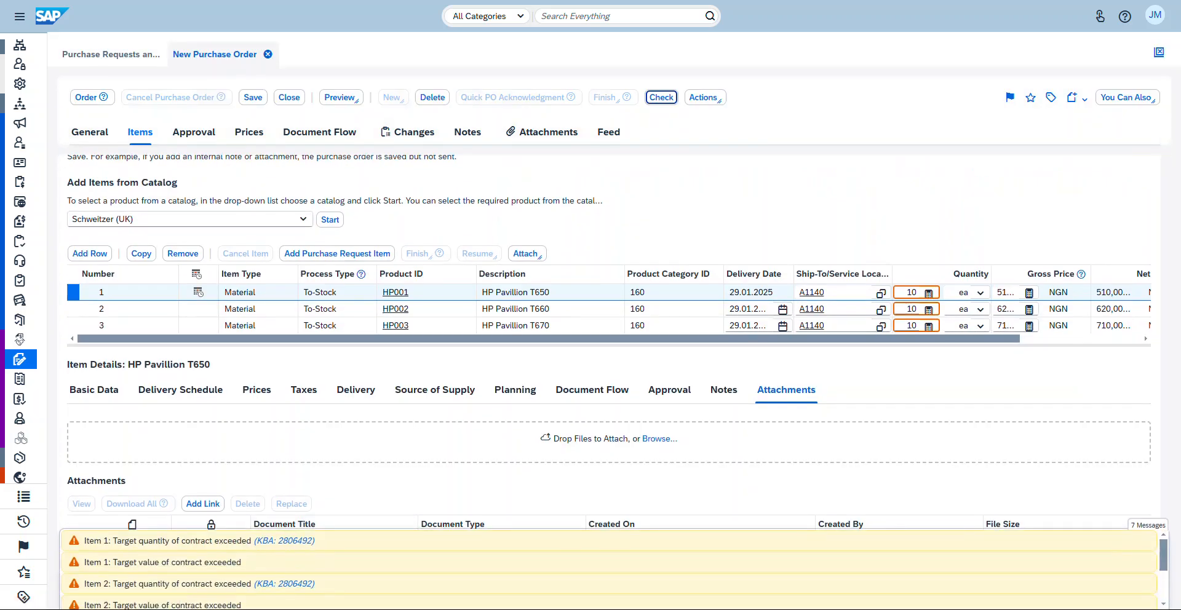
scroll(609, 570, down, 2)
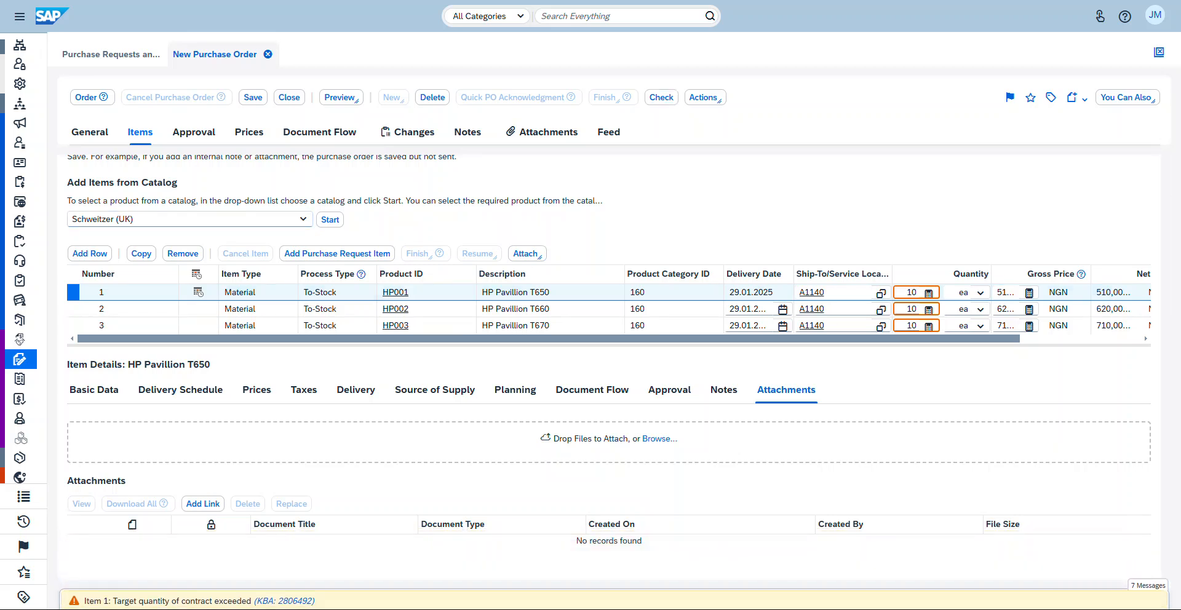
mouse_move(104, 98)
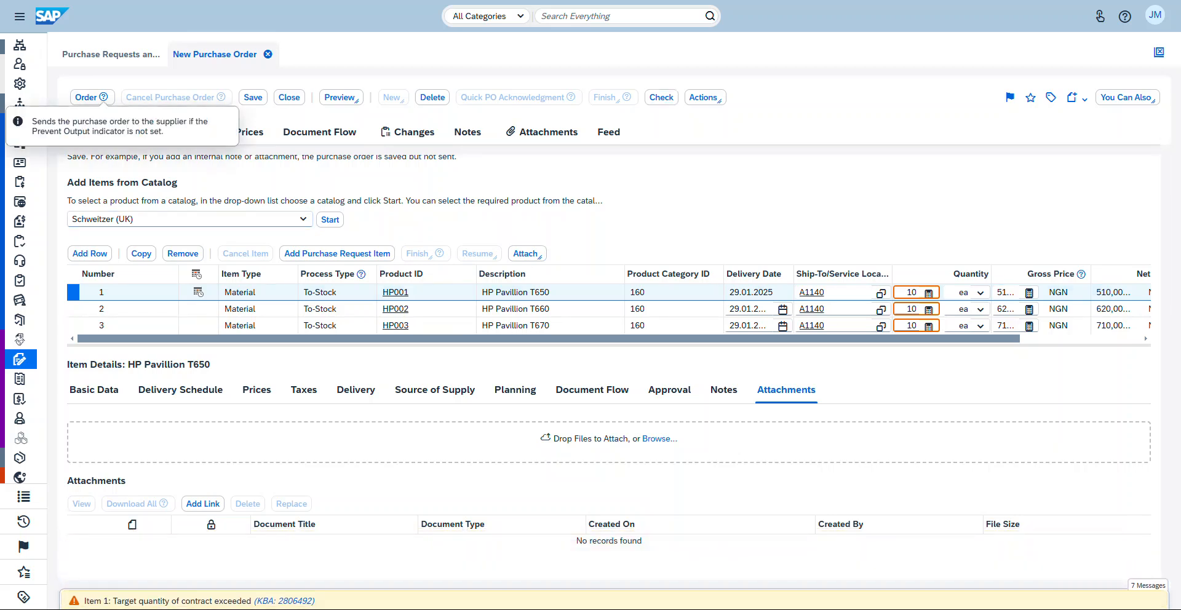
click(253, 98)
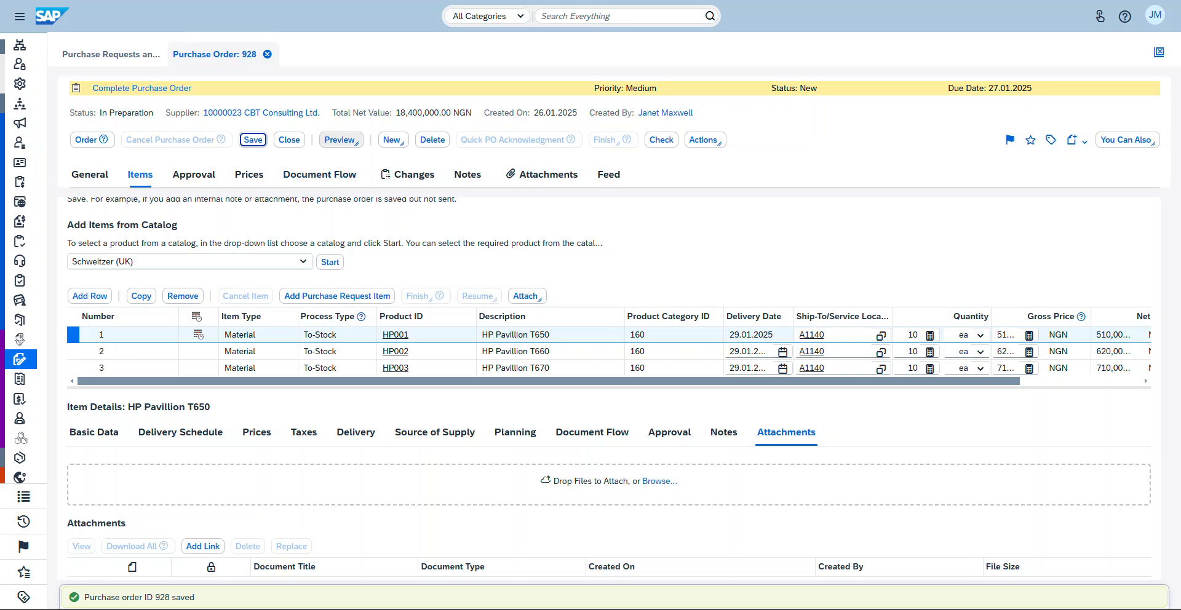
- Preview the purchase order document for CBT Consulting Ltd. and read through its item lines and delivery schedule
click(344, 158)
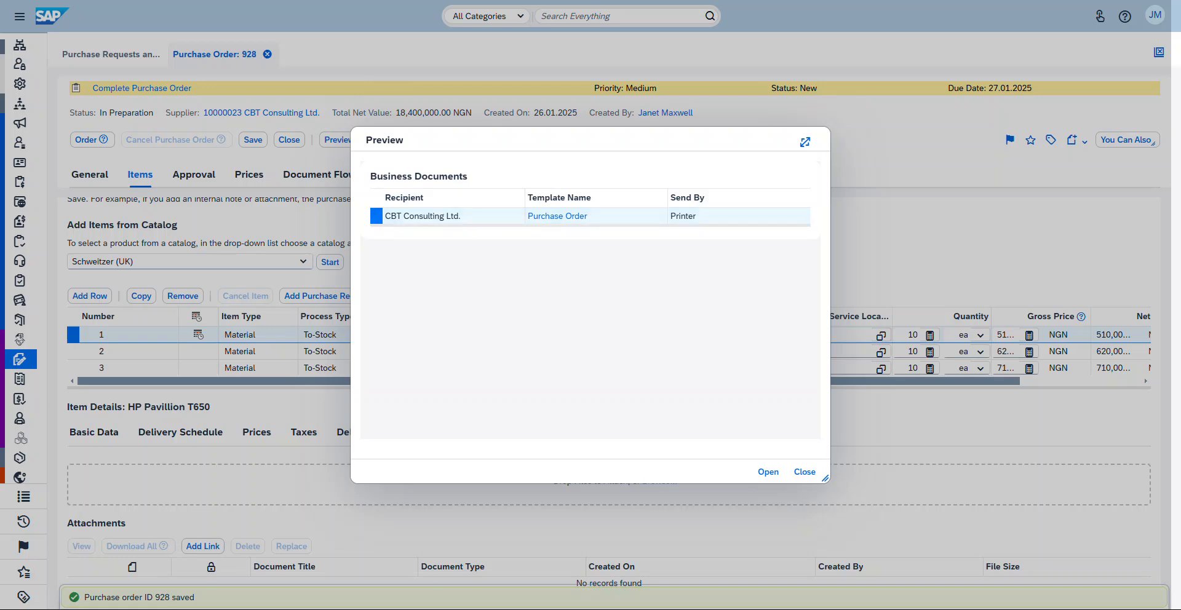
click(768, 472)
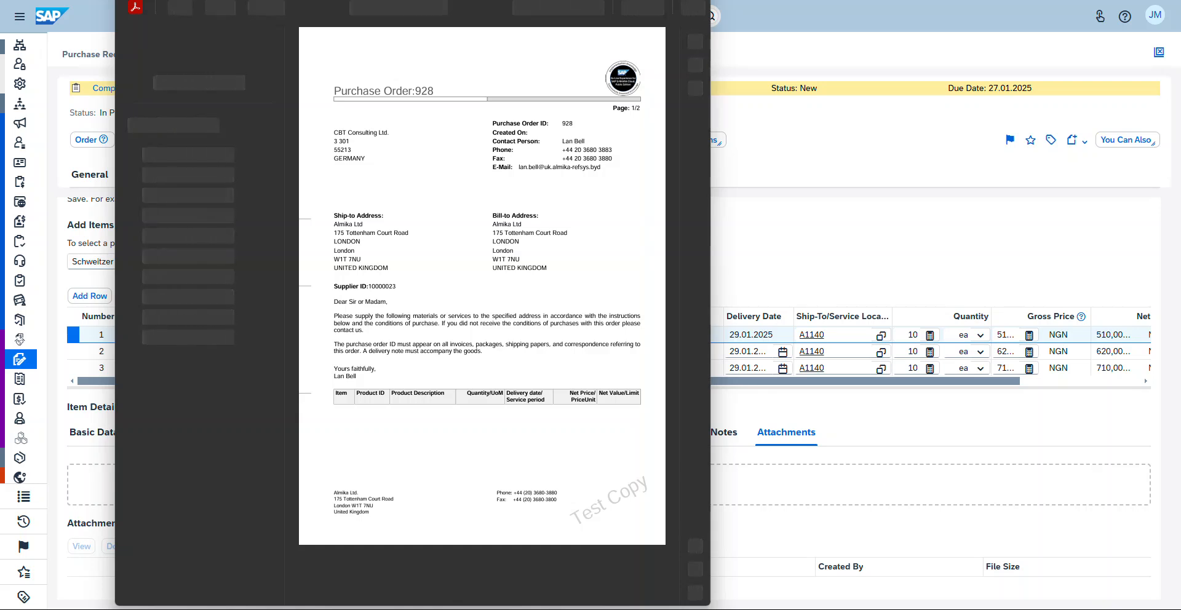
scroll(497, 307, down, 5)
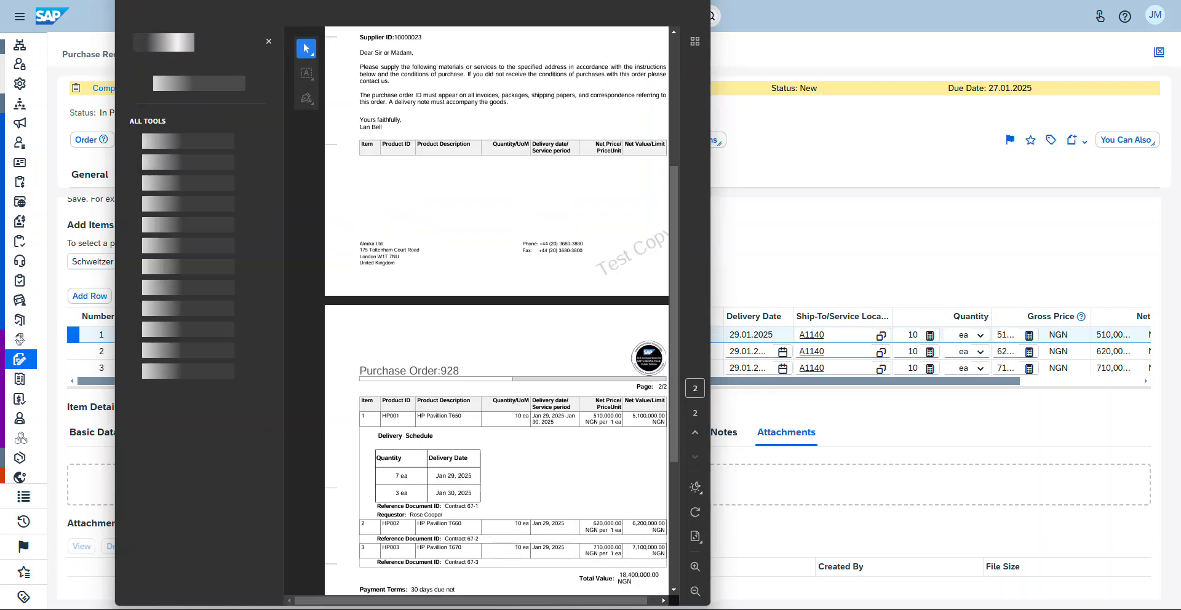
- Examine the split delivery dates and the address page in the purchase order preview, and close the preview
scroll(496, 308, down, 3)
scroll(496, 308, down, 1)
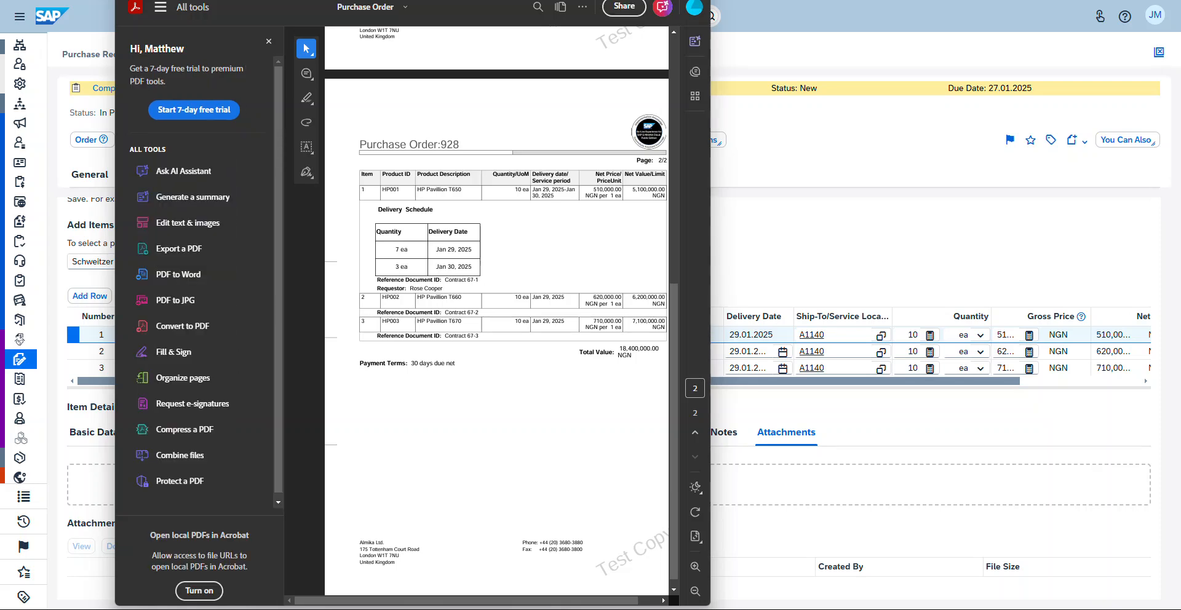
drag(436, 250, 471, 249)
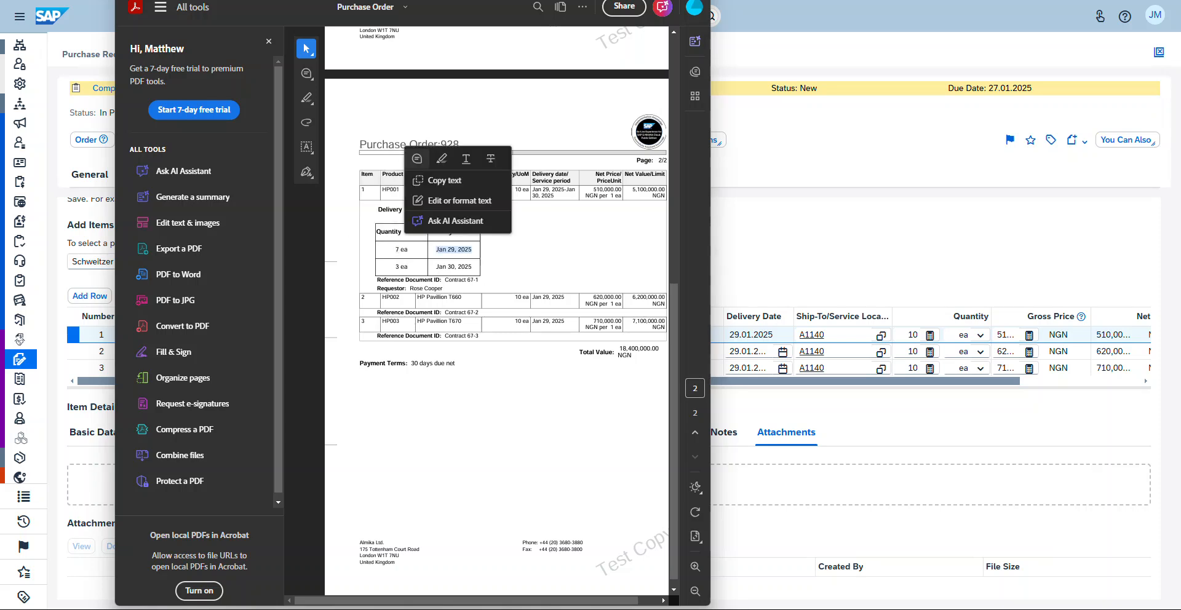
click(486, 254)
drag(435, 267, 473, 267)
click(486, 269)
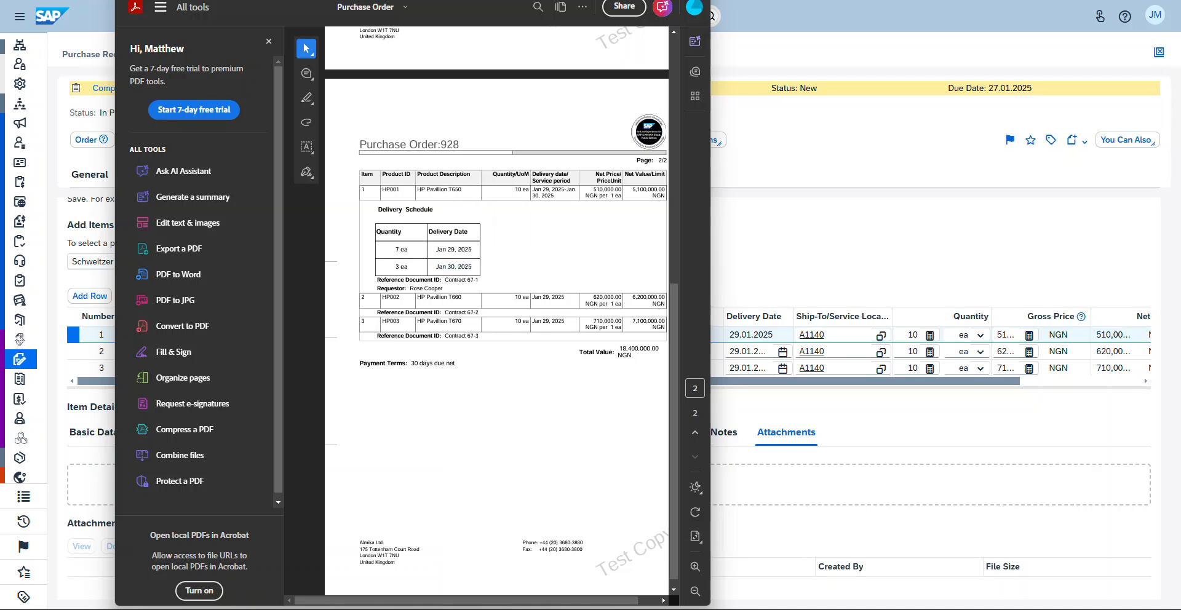
scroll(497, 308, up, 4)
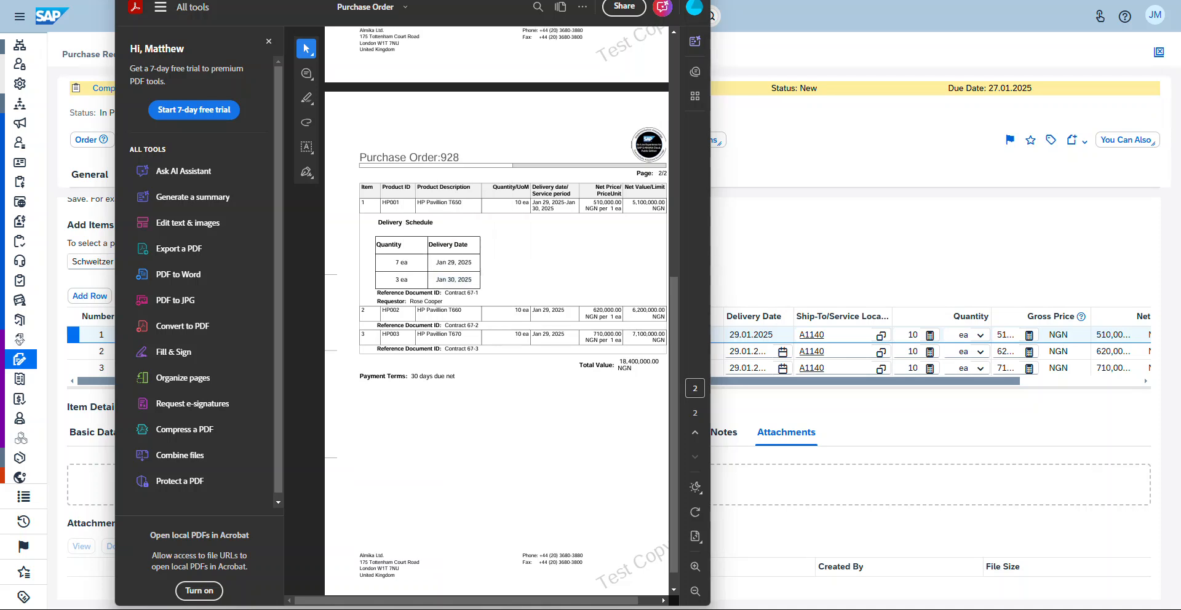
scroll(497, 308, down, 2)
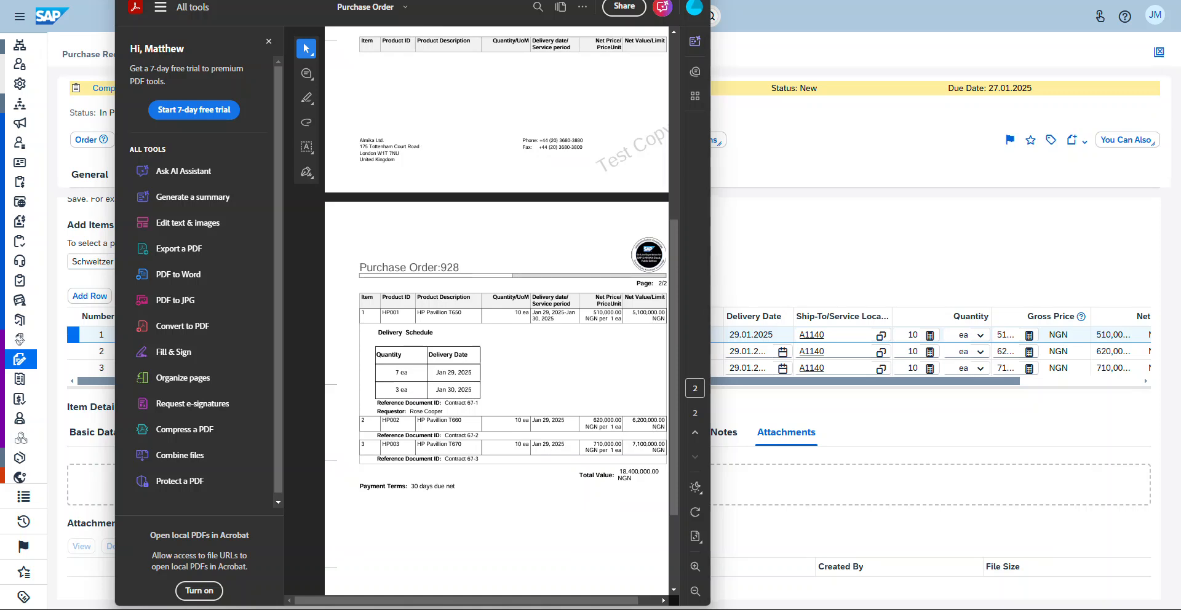
scroll(497, 307, up, 5)
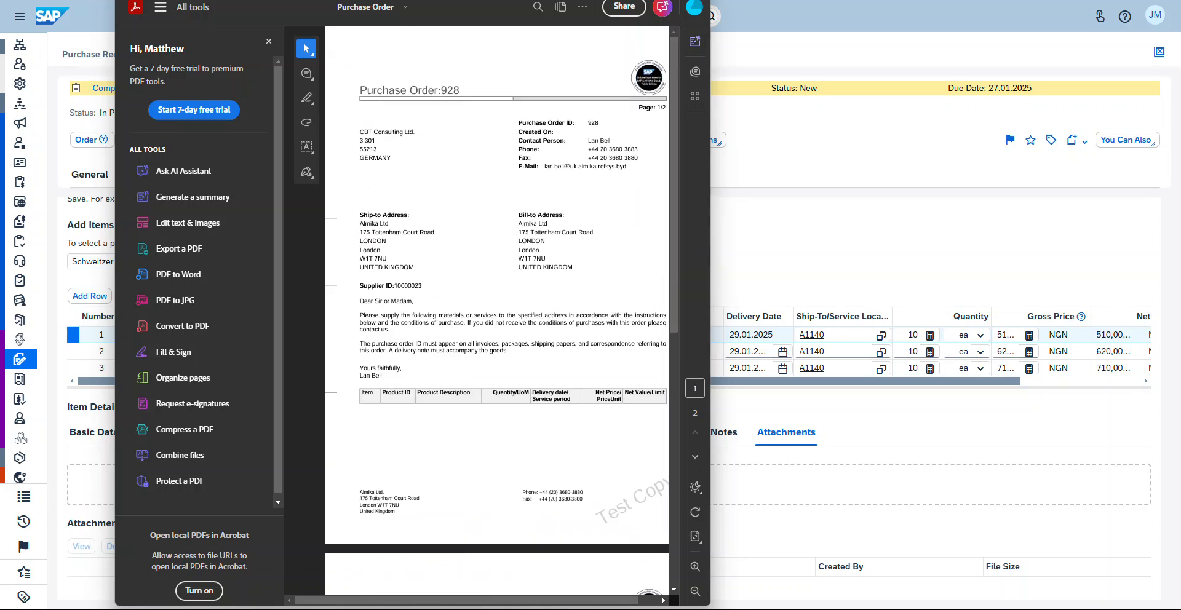
key(alt+F4)
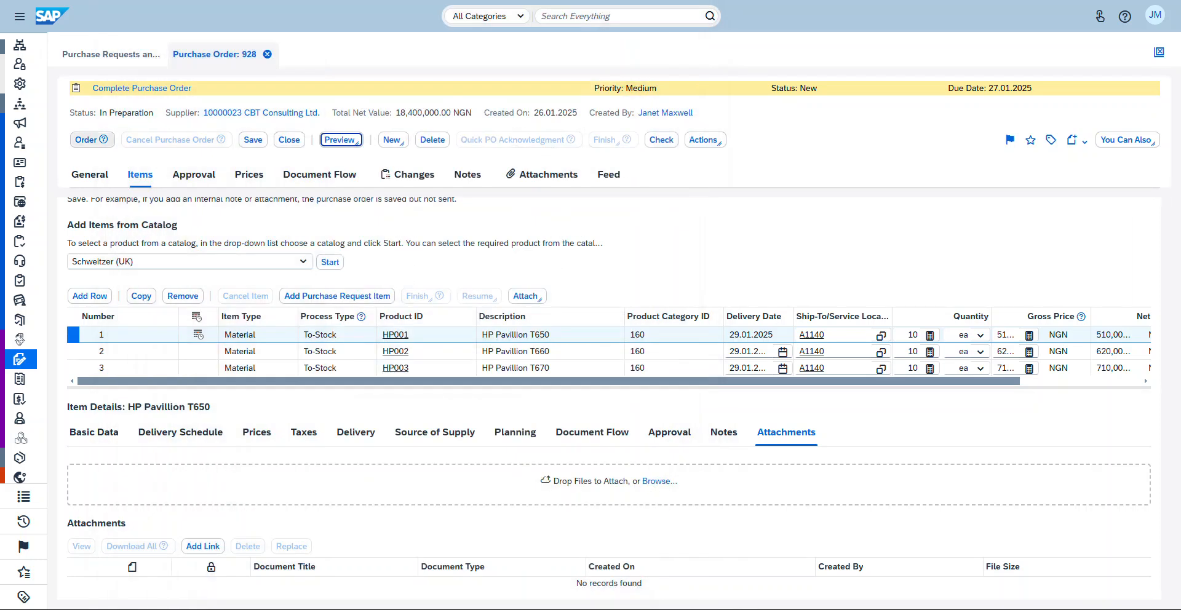
- Submit the CBT Consulting Ltd. purchase order with Order and look through the statuses in the All Purchase Orders list
click(92, 140)
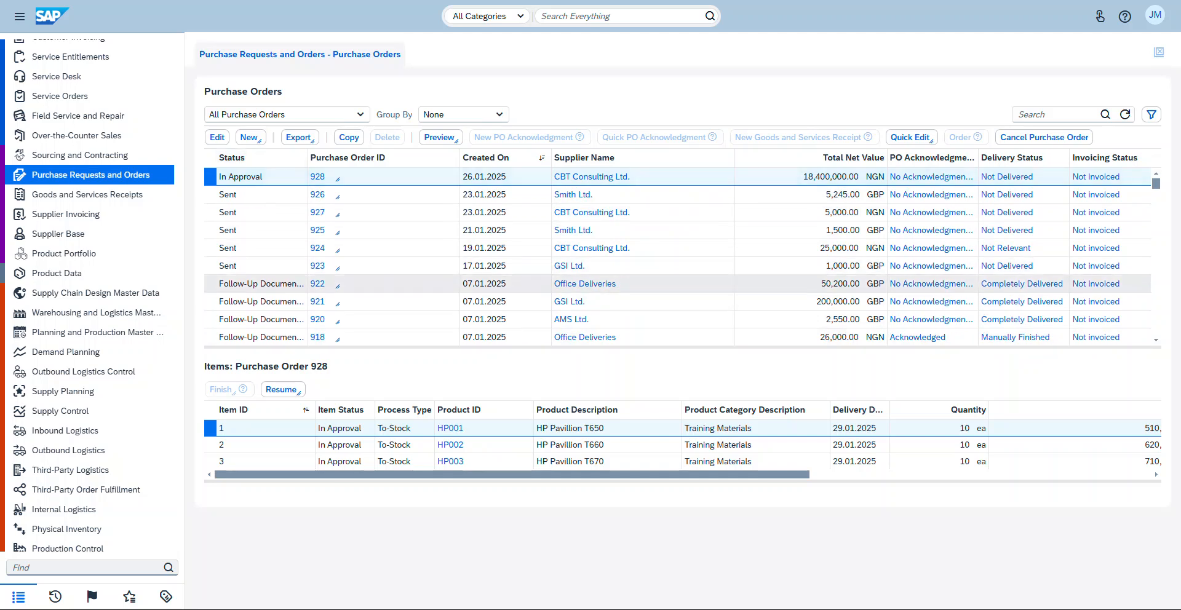
scroll(677, 283, down, 1)
scroll(271, 292, up, 1)
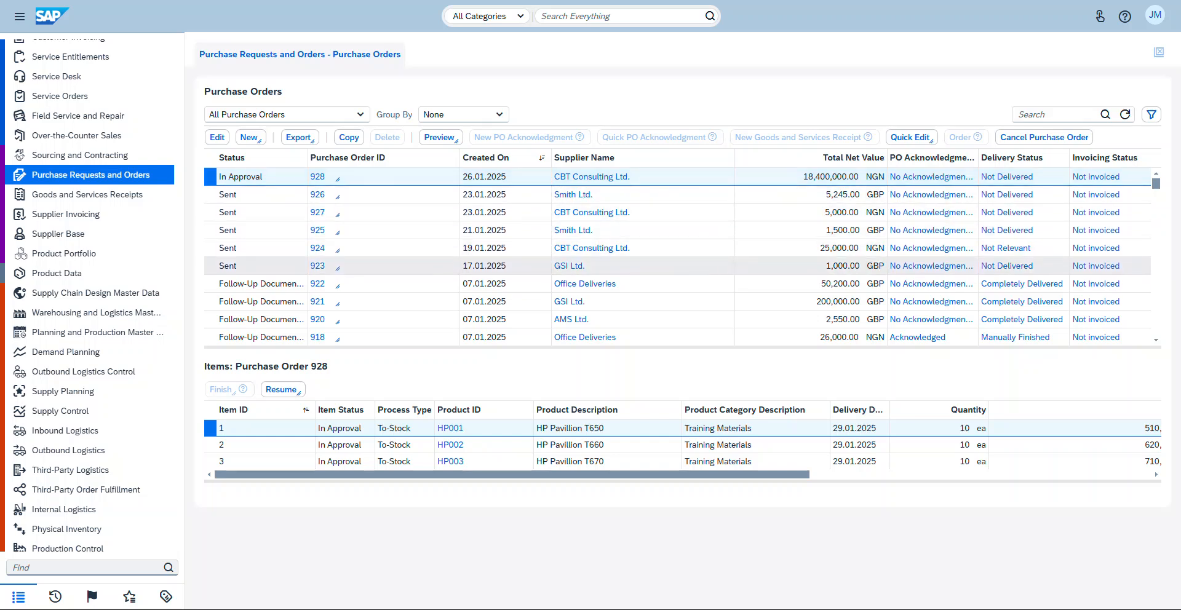
scroll(677, 284, down, 1)
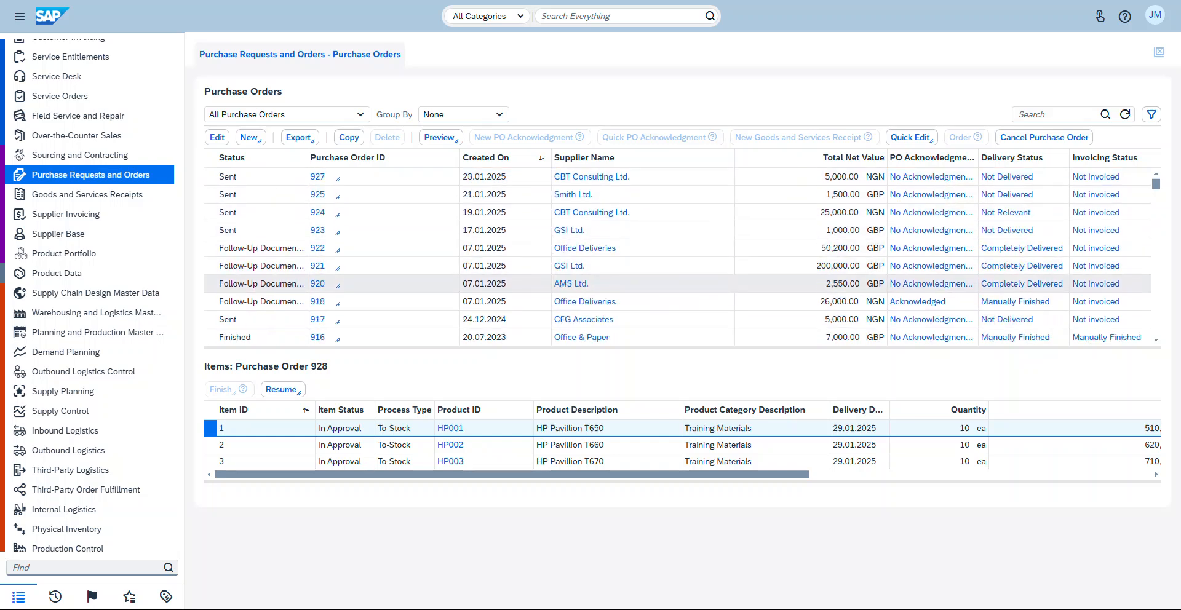
scroll(677, 247, down, 1)
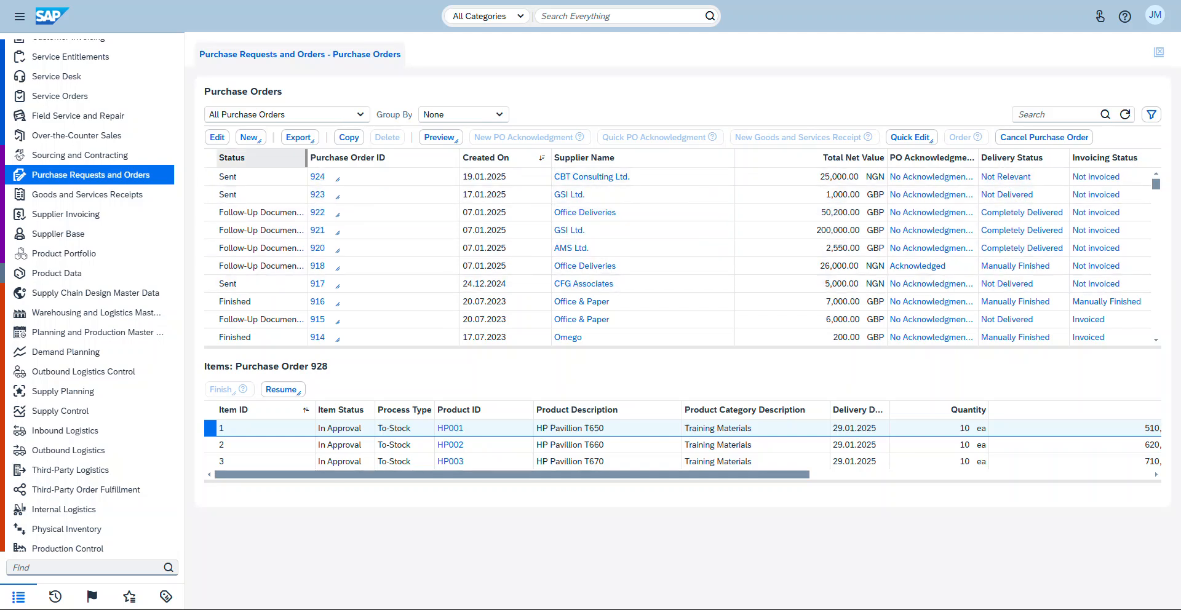
- Fit the Status column to its contents and select the newly submitted CBT Consulting Ltd. purchase order
double_click(306, 158)
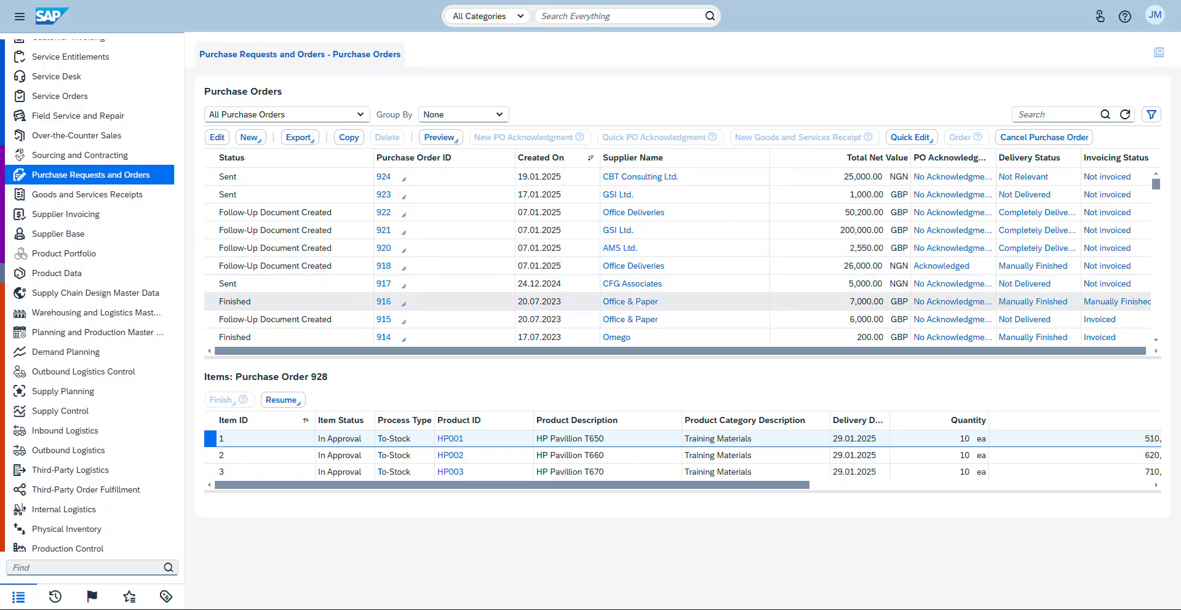
click(295, 302)
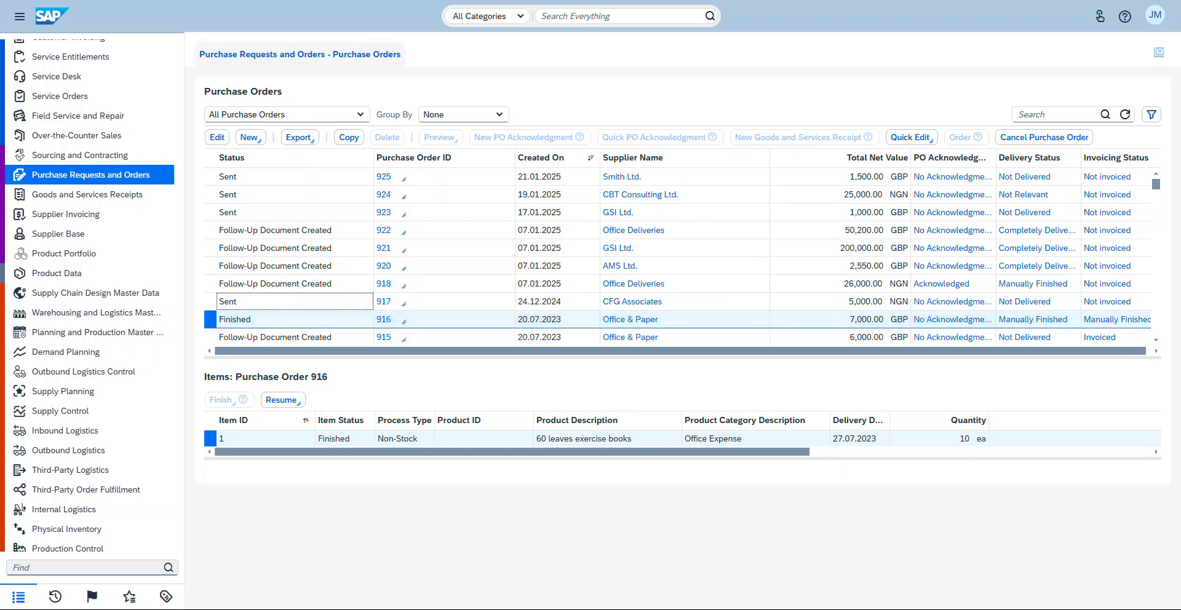
drag(419, 351, 468, 352)
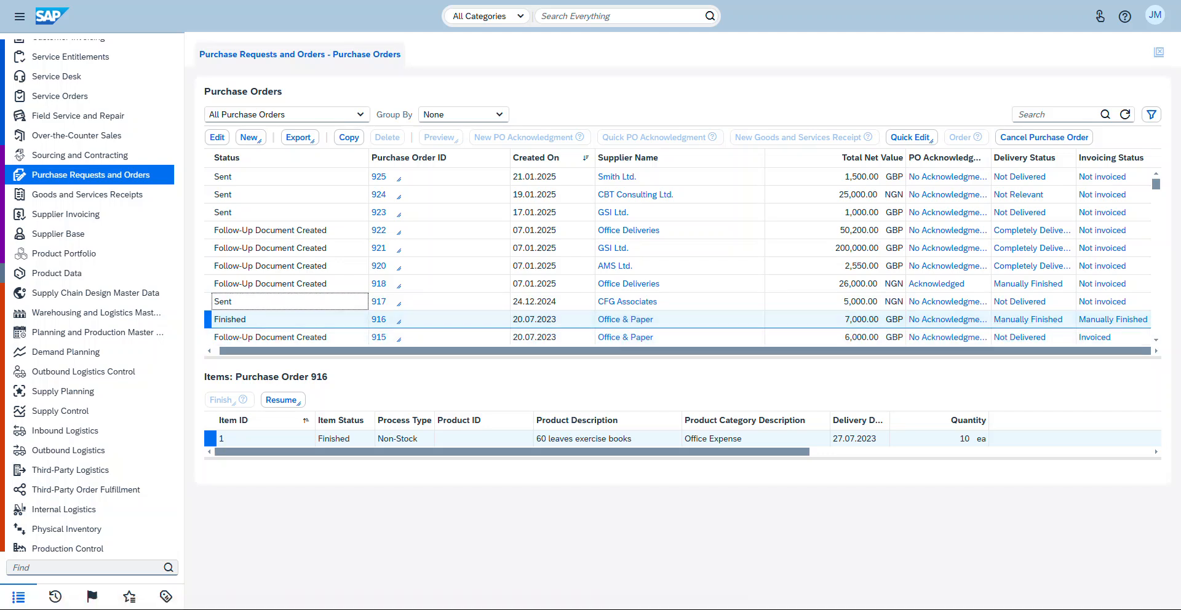
scroll(984, 320, left, 1)
scroll(984, 284, up, 3)
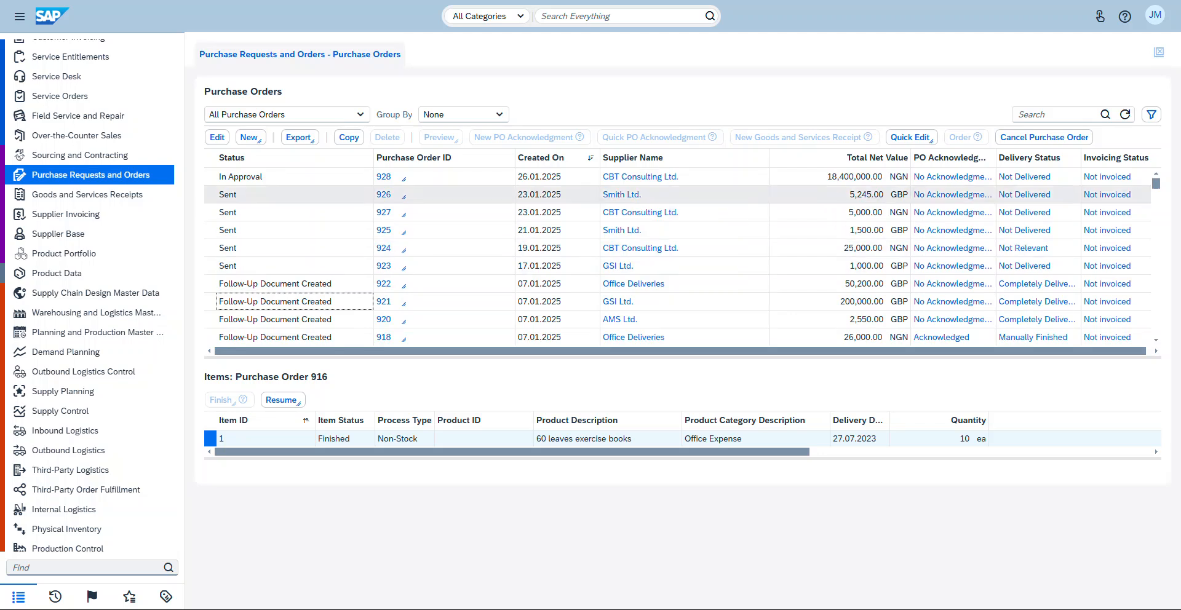
click(277, 176)
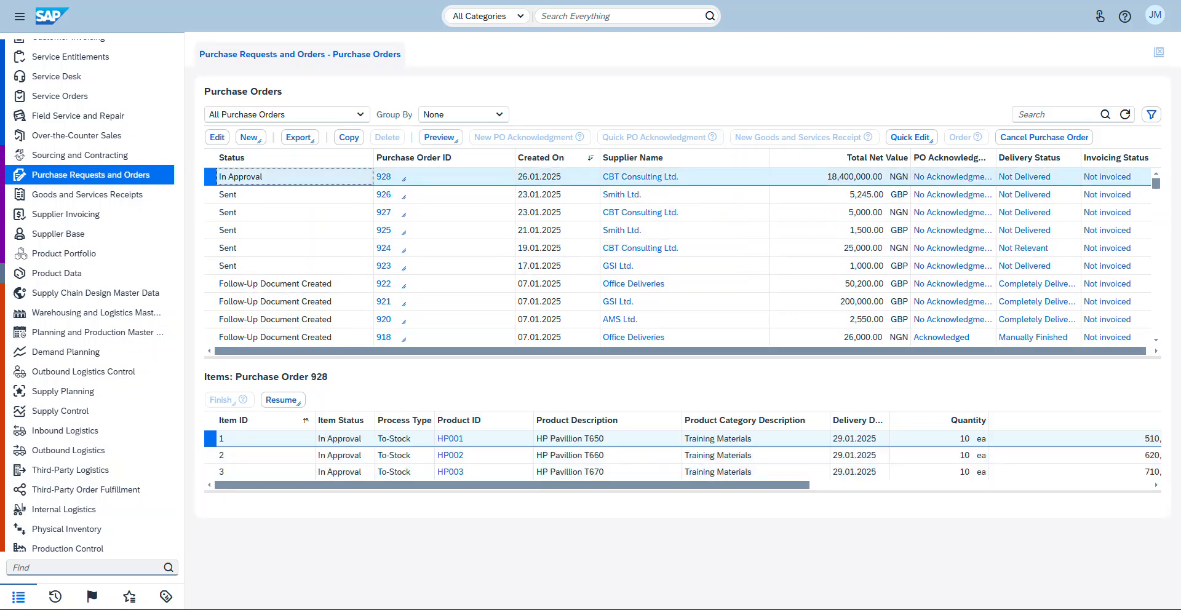
- Open the full details of the CBT Consulting Ltd. purchase order and examine its general data and items
click(384, 178)
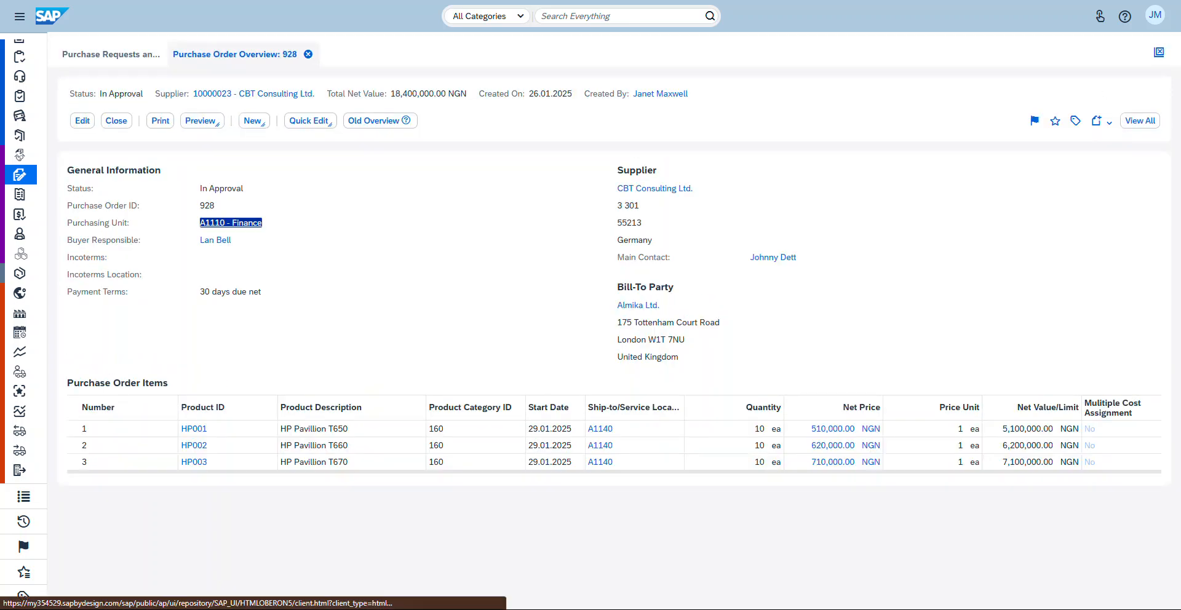
click(384, 177)
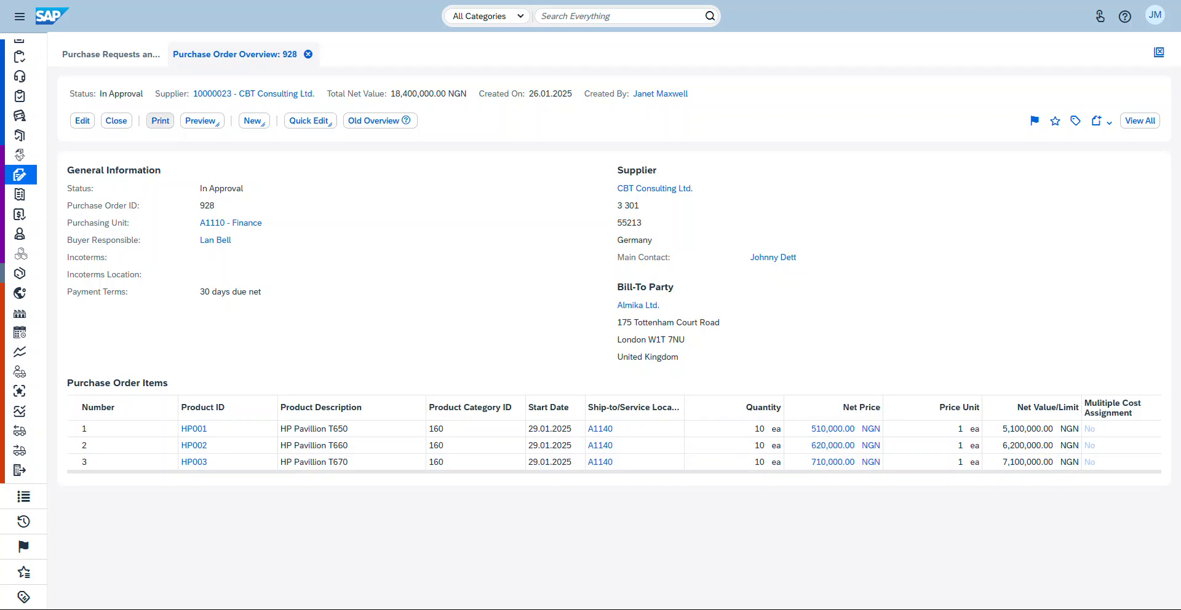
click(1140, 121)
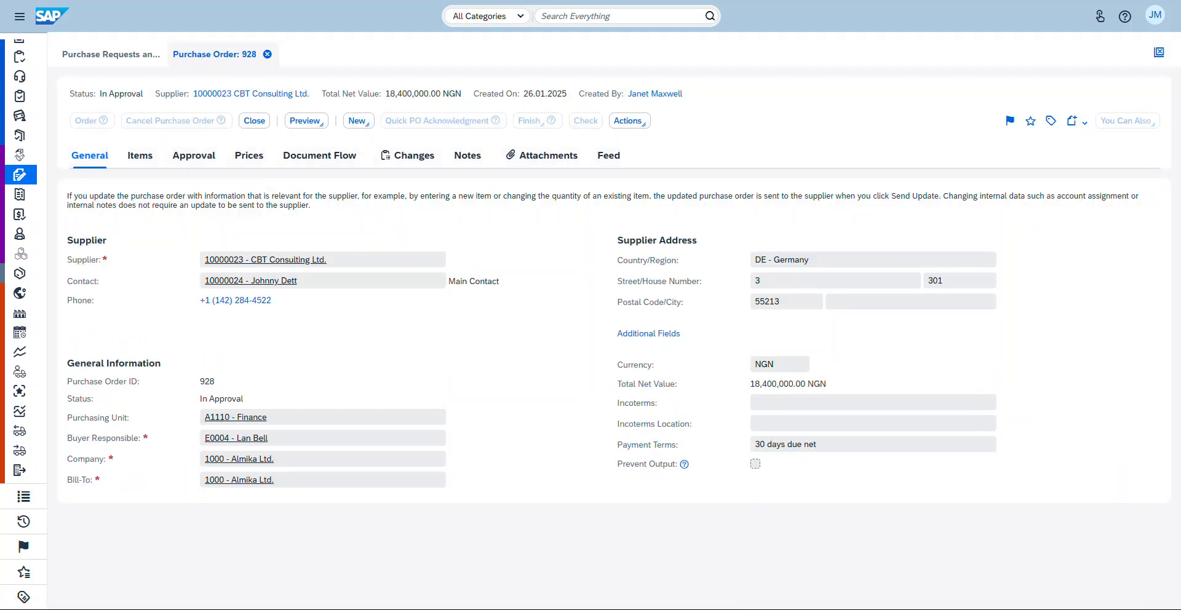
click(140, 155)
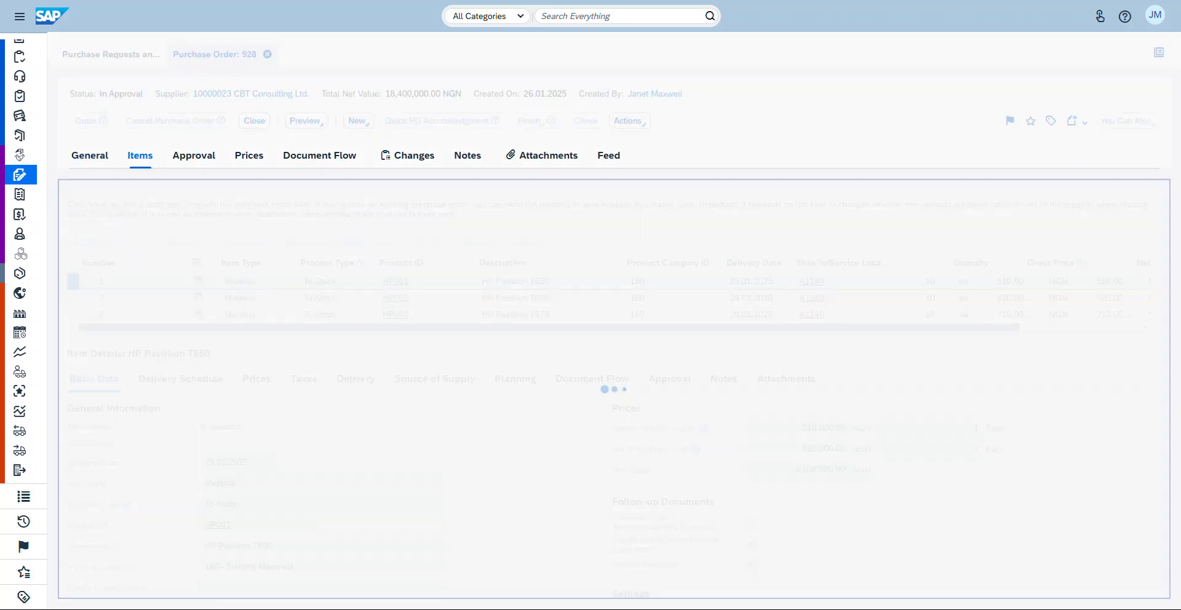
scroll(615, 388, down, 2)
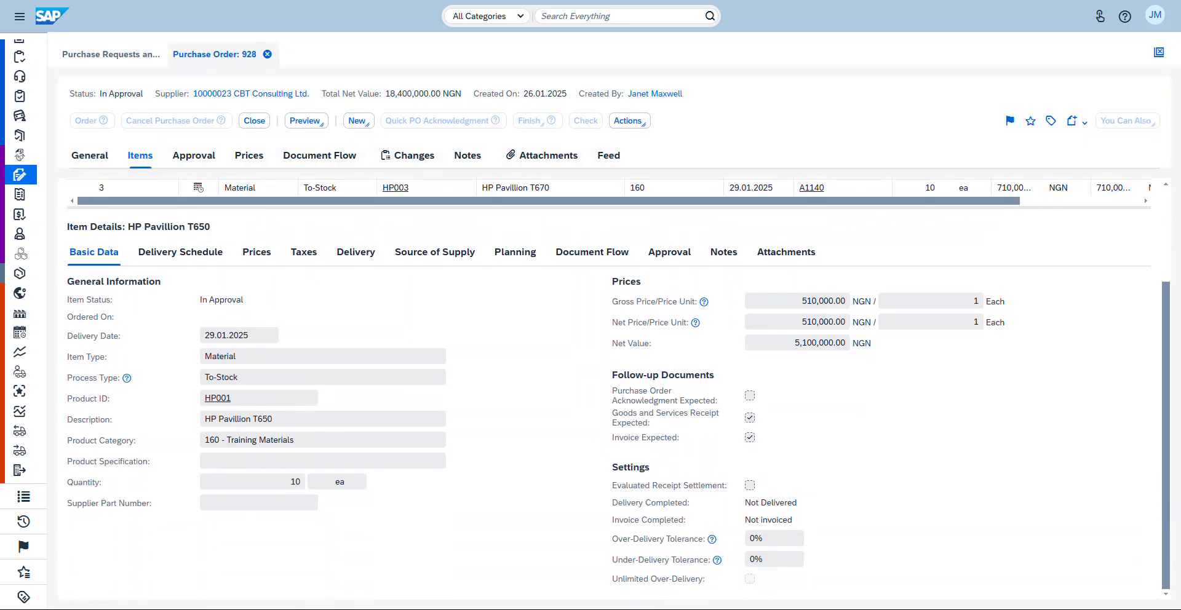
scroll(615, 388, up, 2)
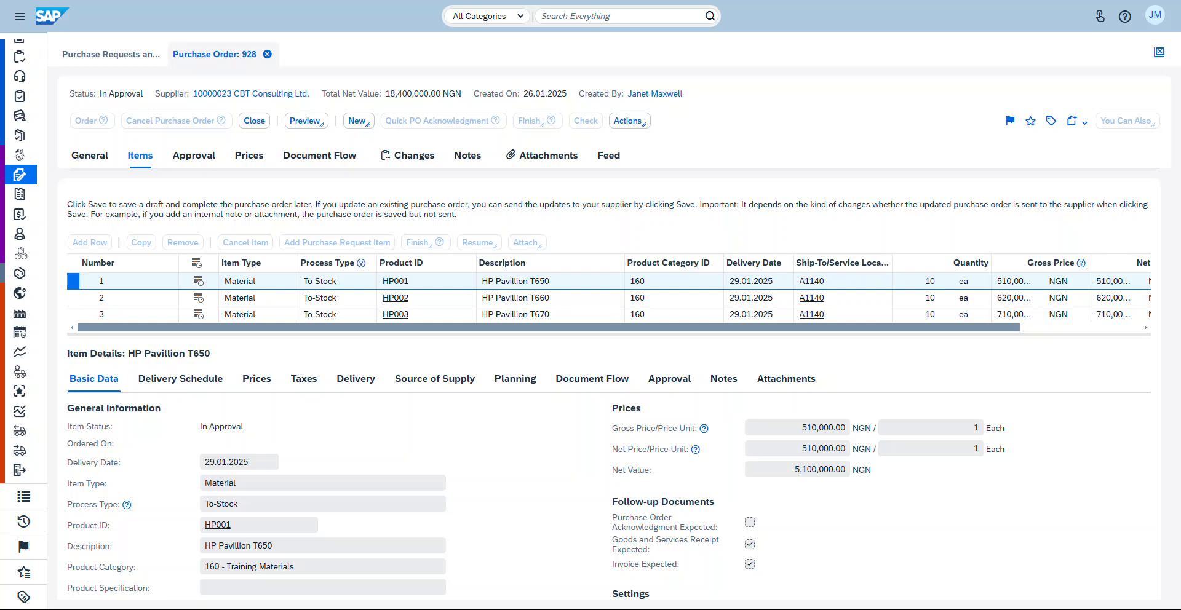
- Check the order's approval process, view the approver's employee overview and organization chart, and close the chart
click(194, 155)
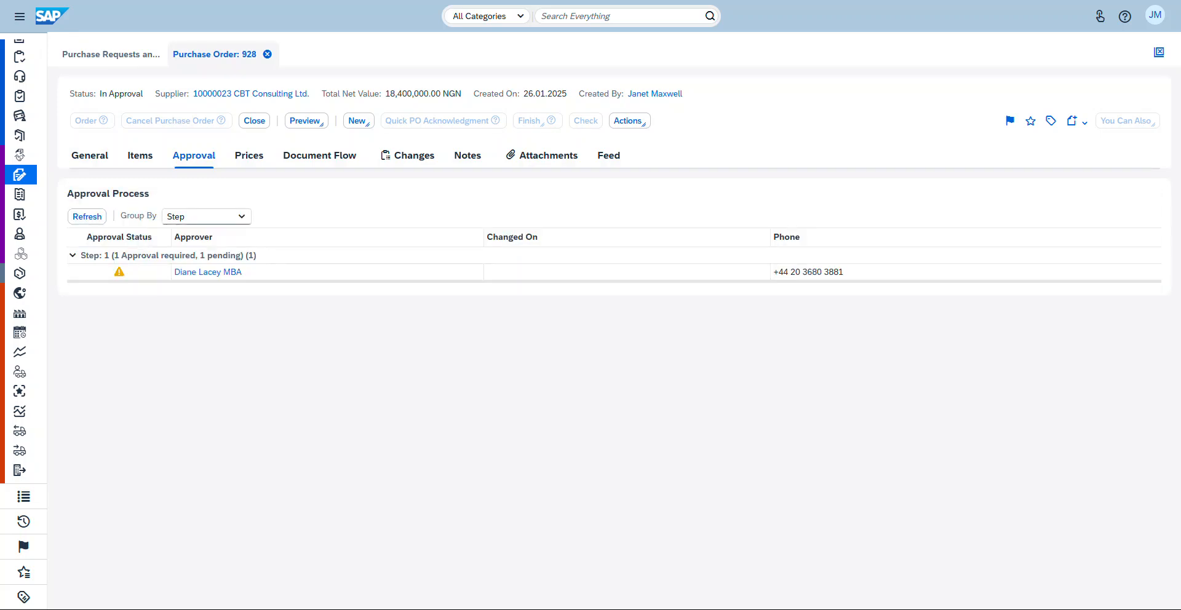
click(208, 272)
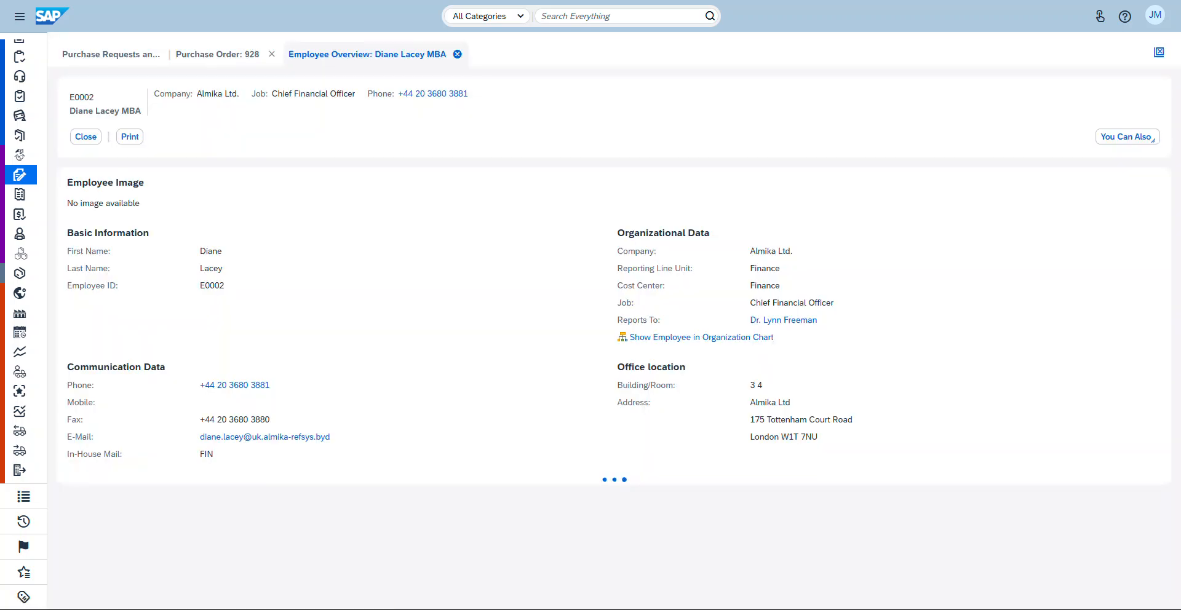
click(702, 337)
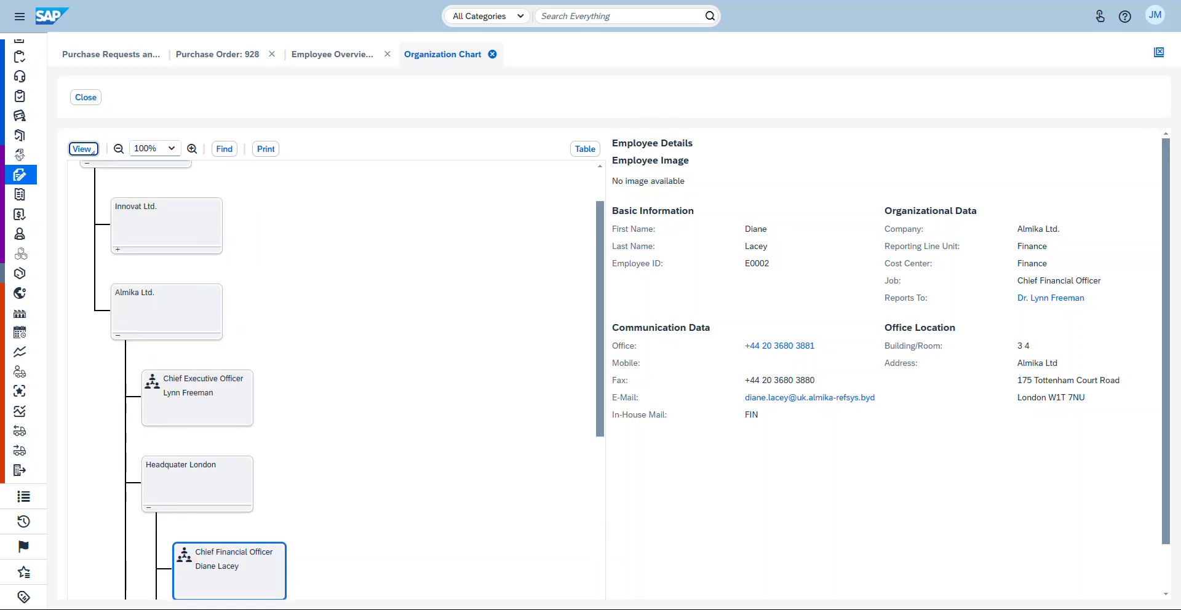
click(86, 97)
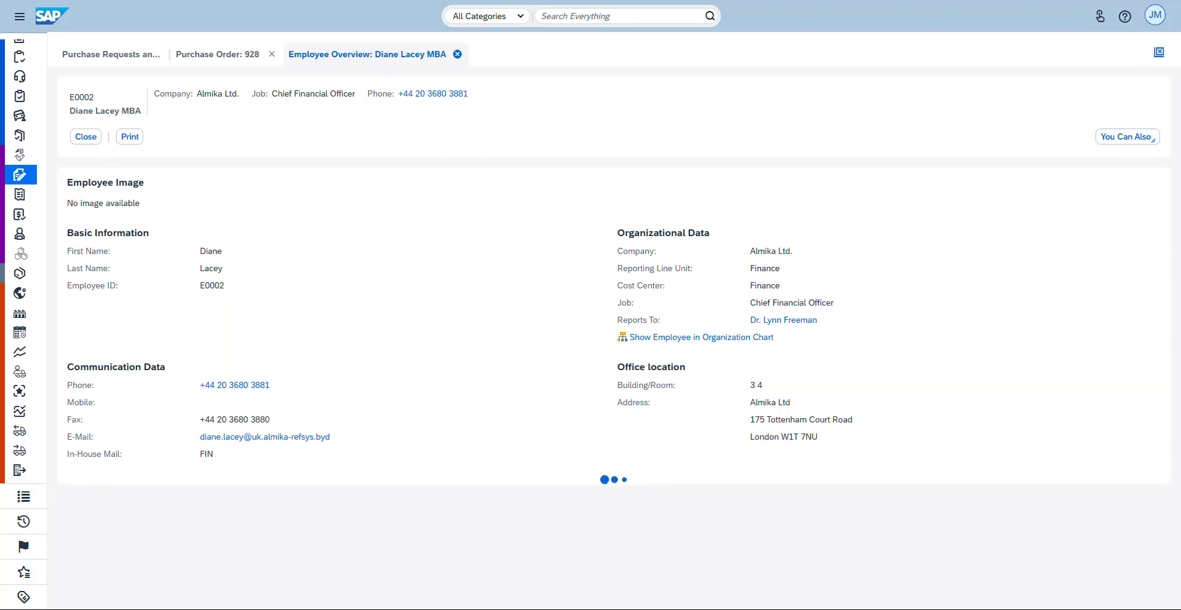
- Log off, restart the application and log on as user FINANCIAL01 in English
click(1155, 15)
click(1049, 126)
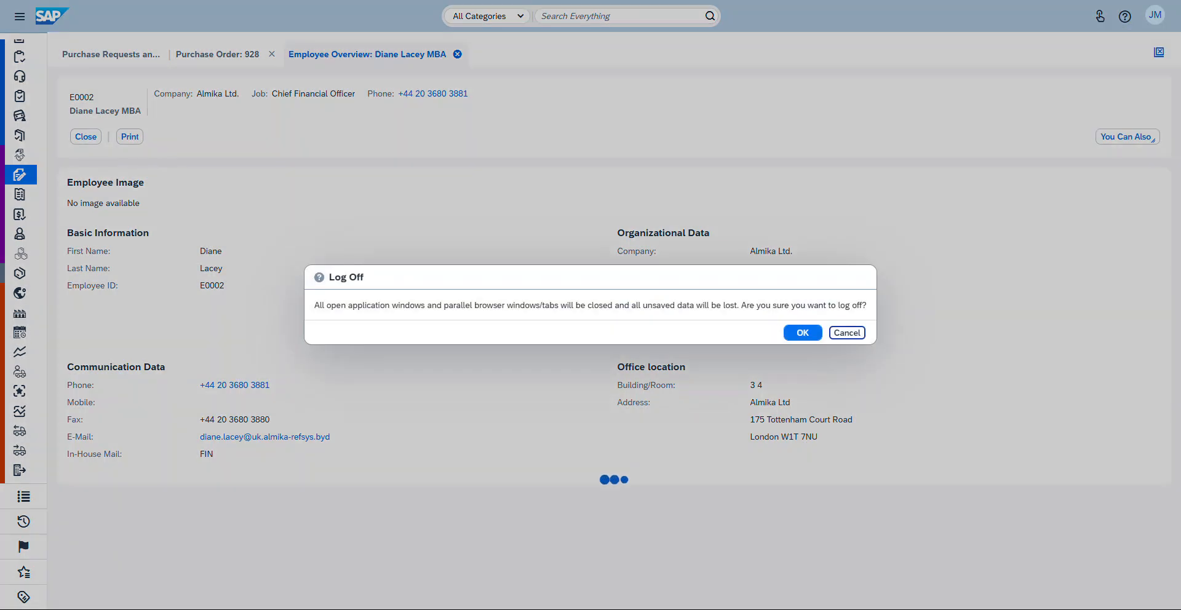
click(802, 332)
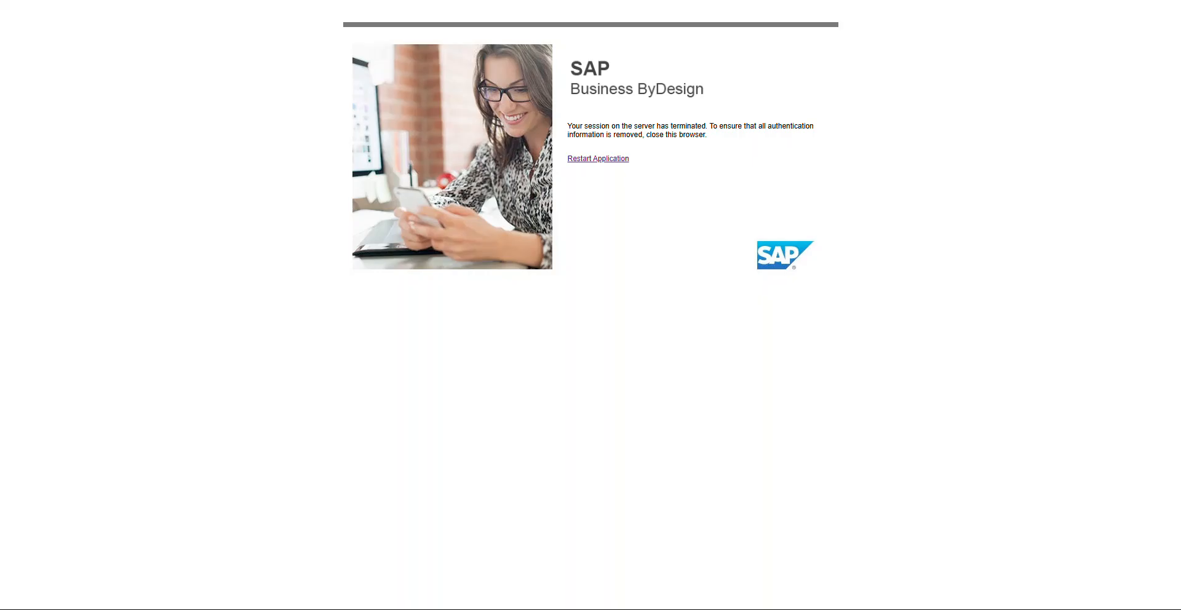
click(598, 159)
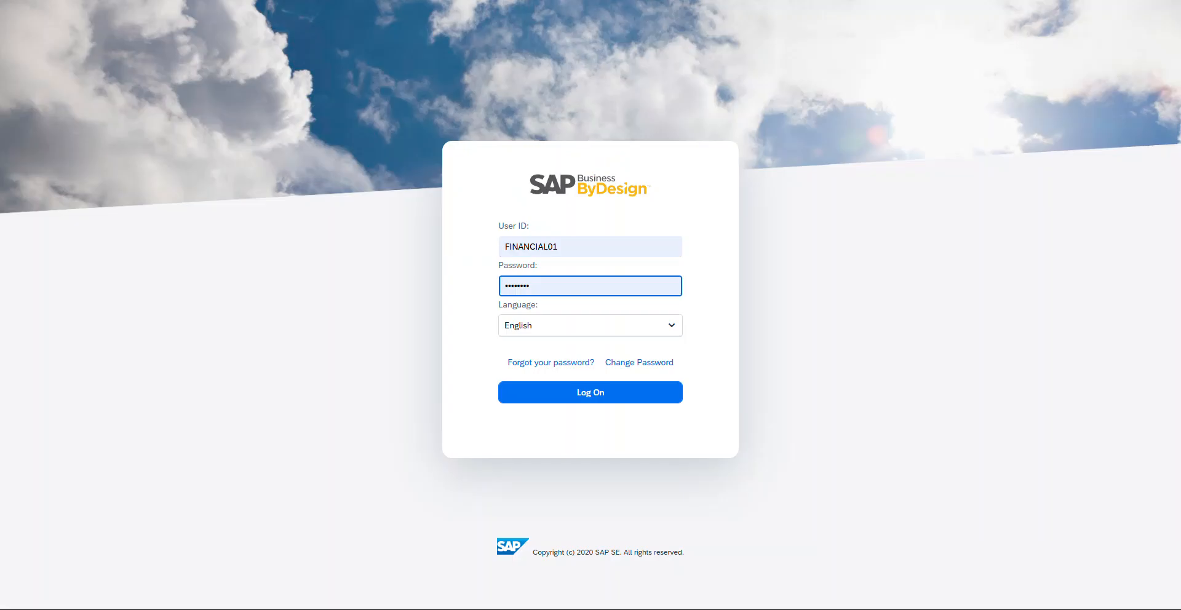
click(591, 392)
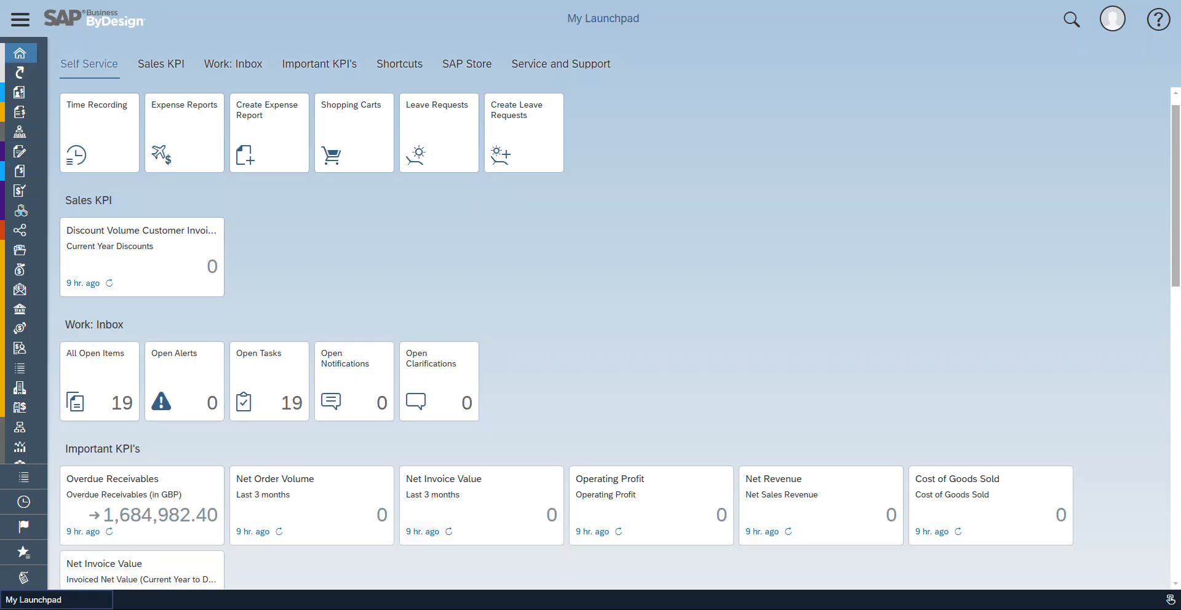
- Open the Approvals view of Managing My Area
click(20, 19)
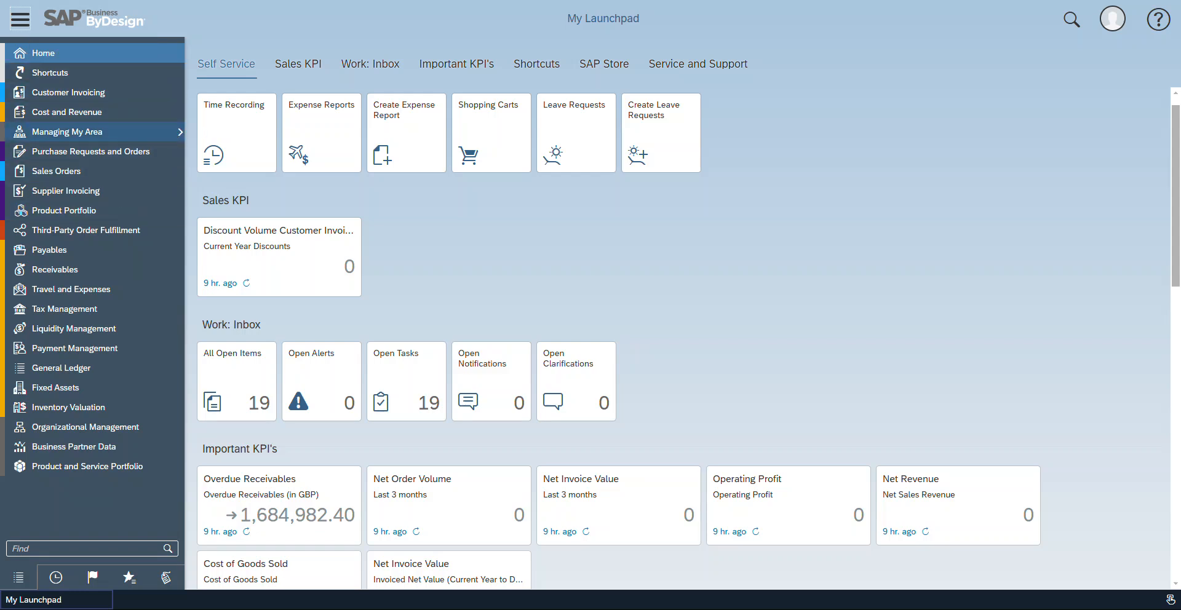
click(92, 132)
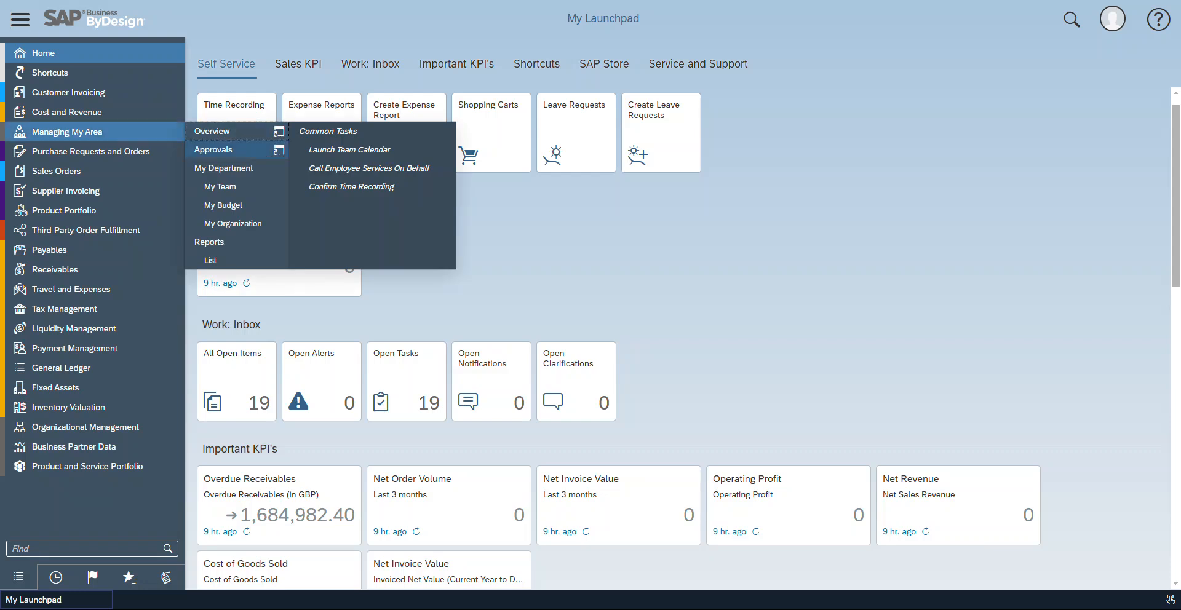
click(221, 150)
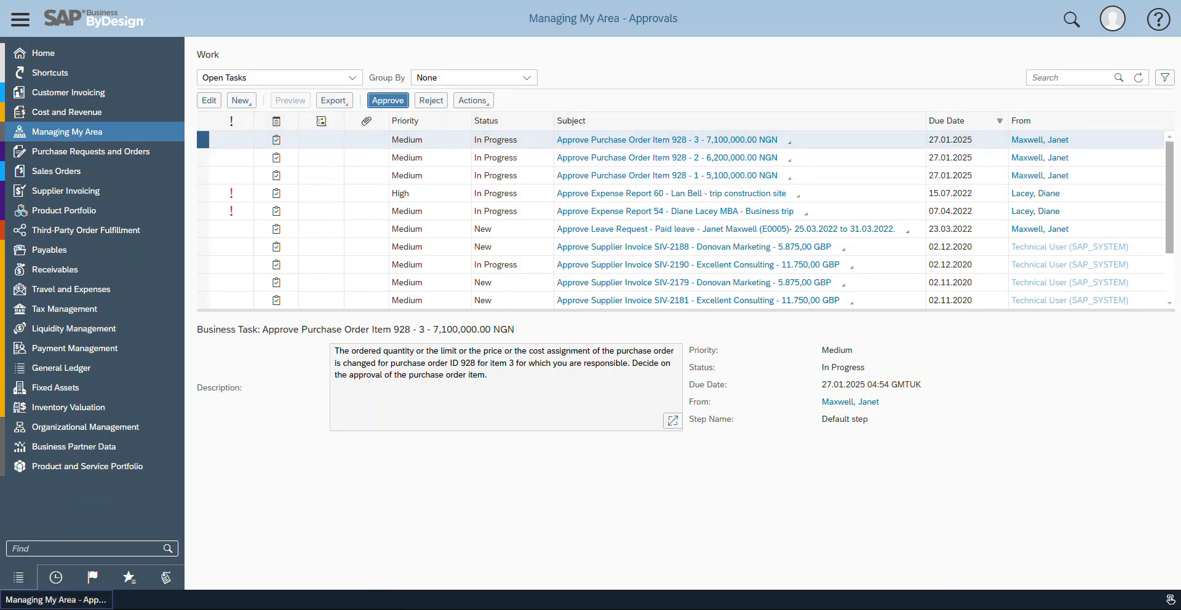
- Approve the purchase order item tasks for item 3 (7,100,000.00 NGN) and item 2 (6,200,000.00 NGN)
click(590, 302)
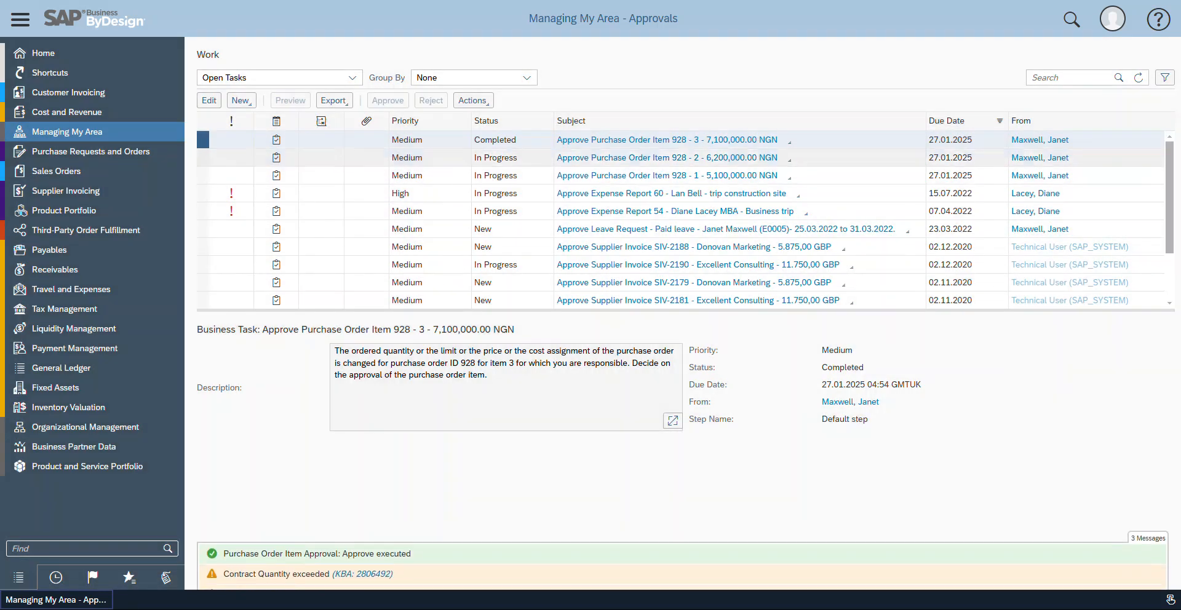
click(321, 158)
click(388, 100)
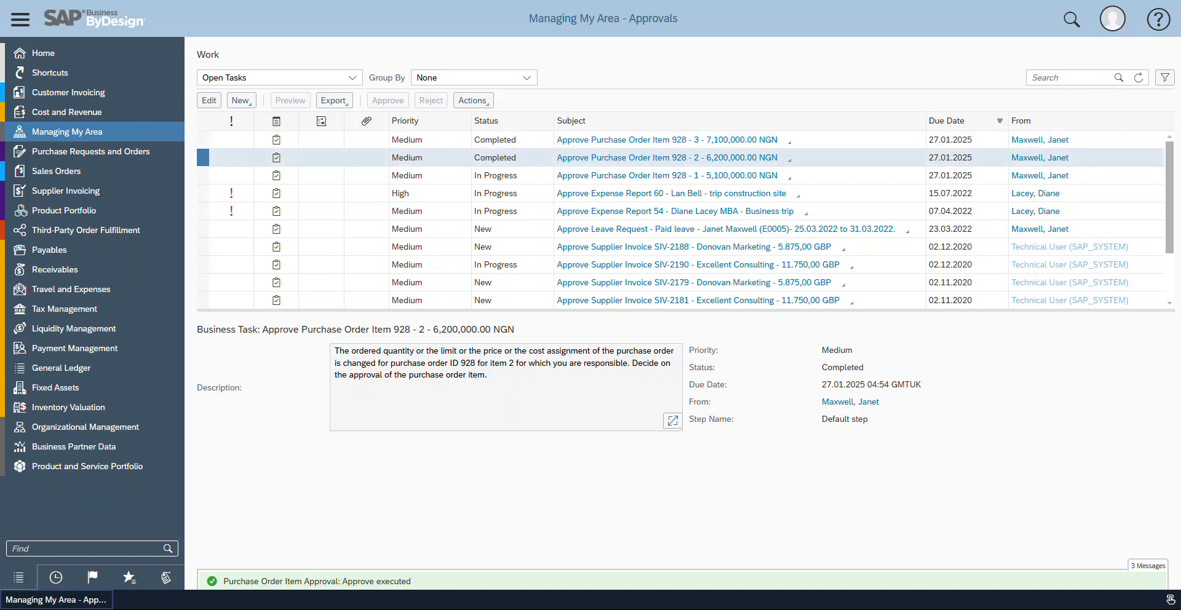
- Approve the purchase order item task for item 1 of order 928 (5,100,000.00 NGN)
click(513, 176)
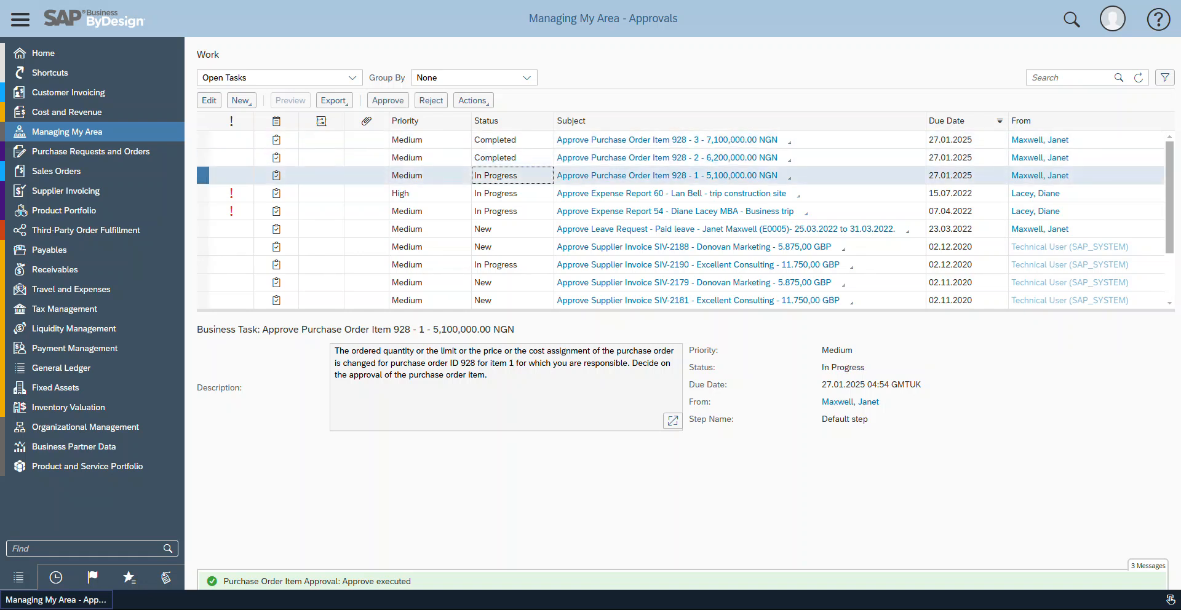
click(388, 101)
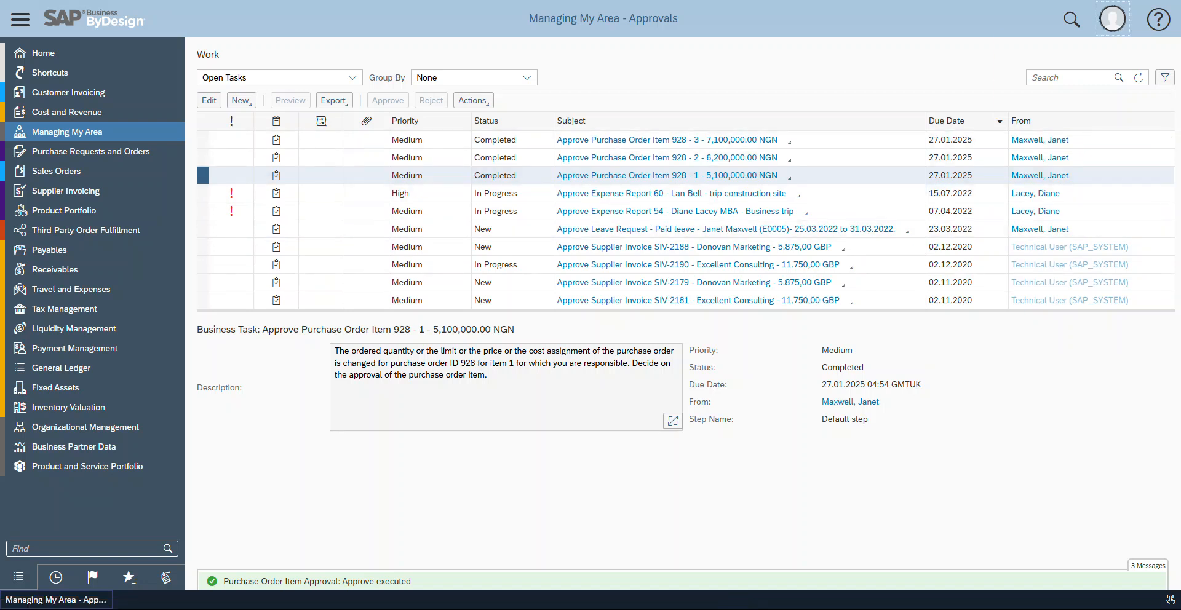
- Log off, log on as user ADMINISTRATION01 in English, and dismiss the browser's saved-password warning
click(1113, 19)
click(1040, 112)
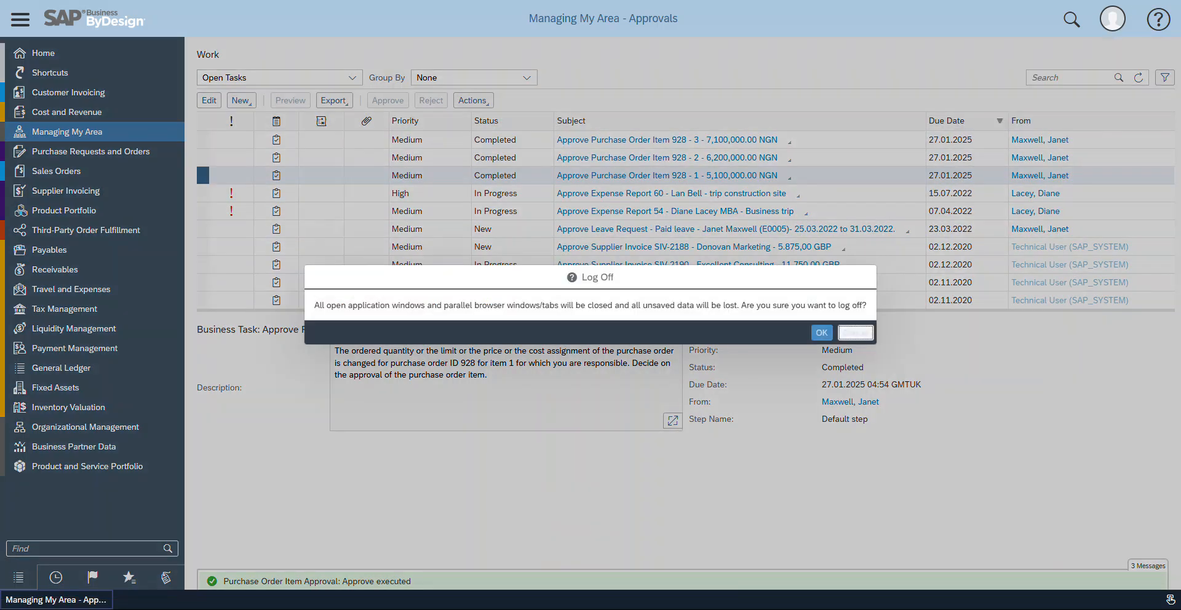
click(827, 333)
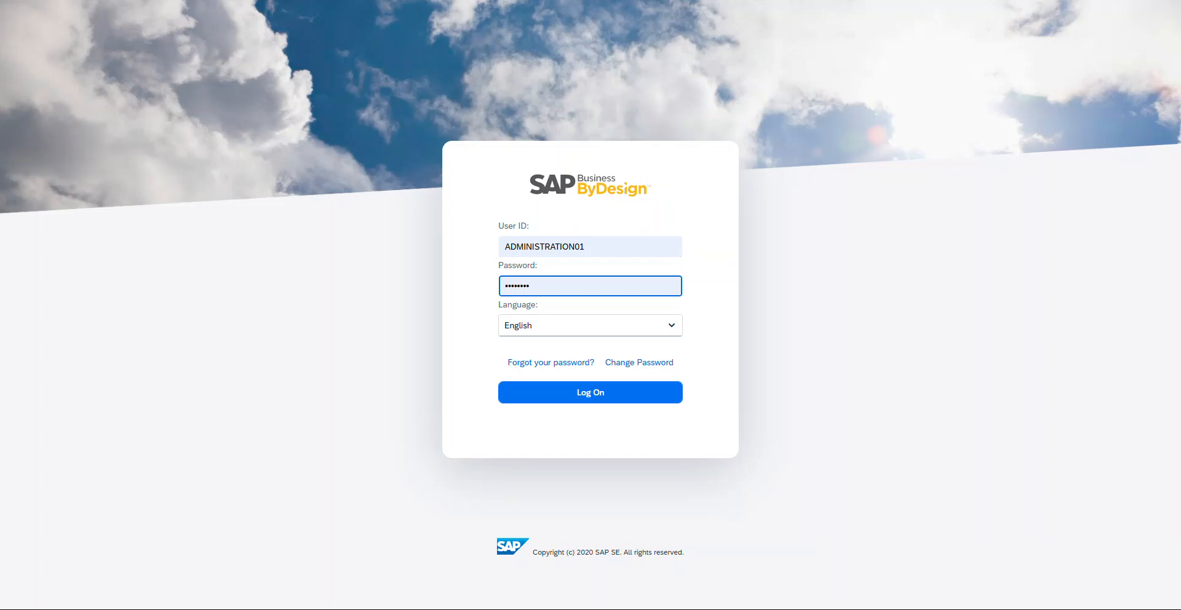
click(591, 392)
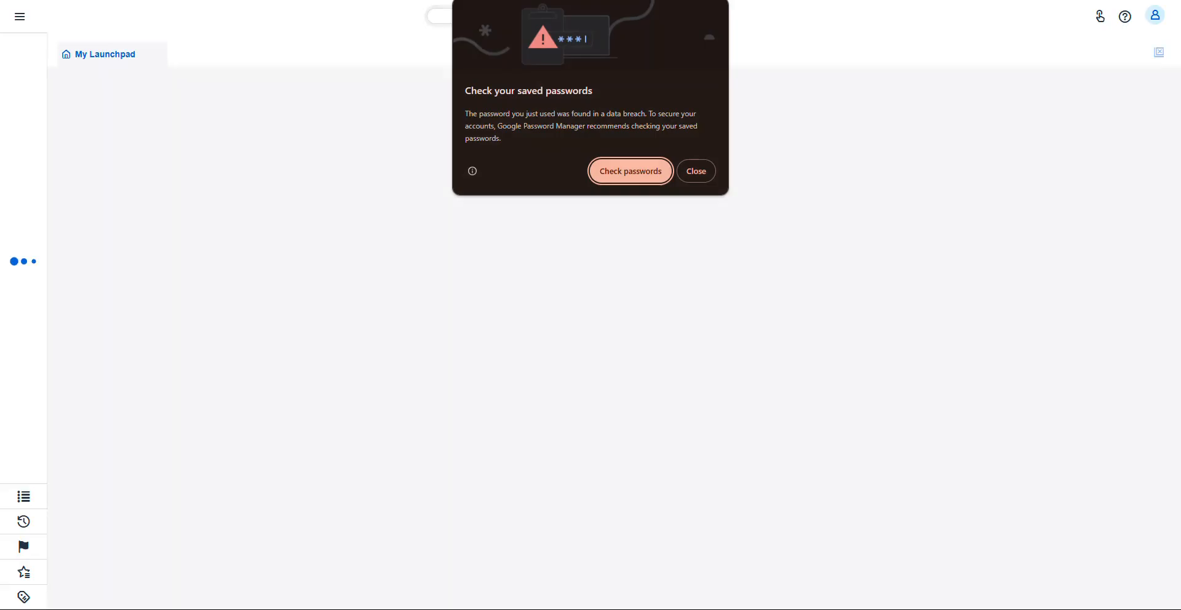
click(696, 171)
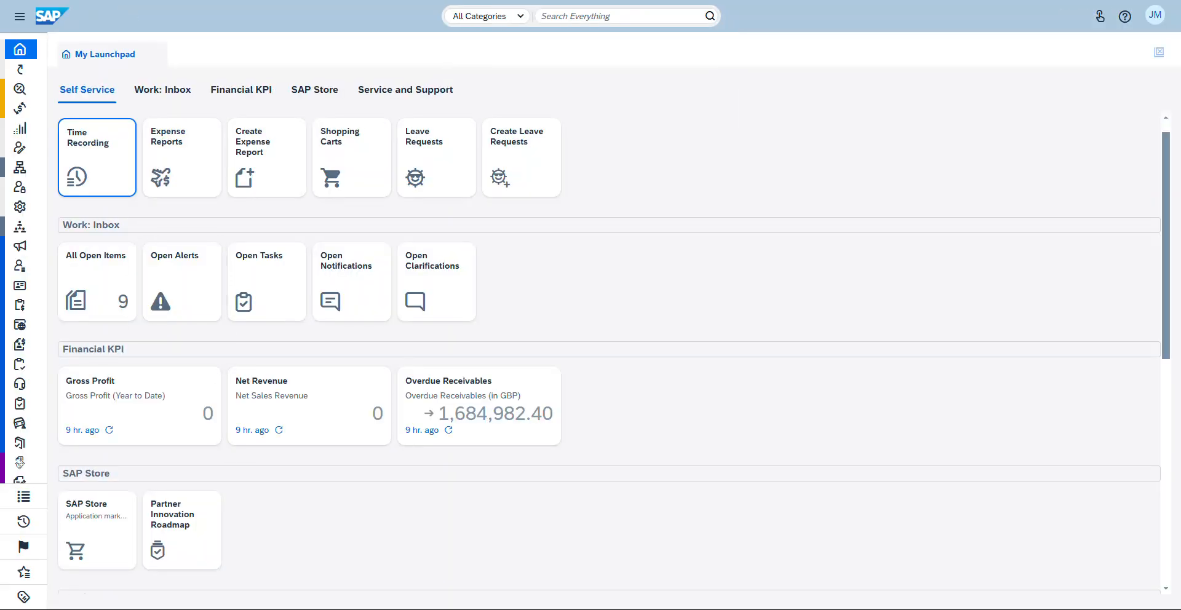
- Open the Purchase Orders view of Purchase Requests and Orders and list all purchase orders
click(20, 16)
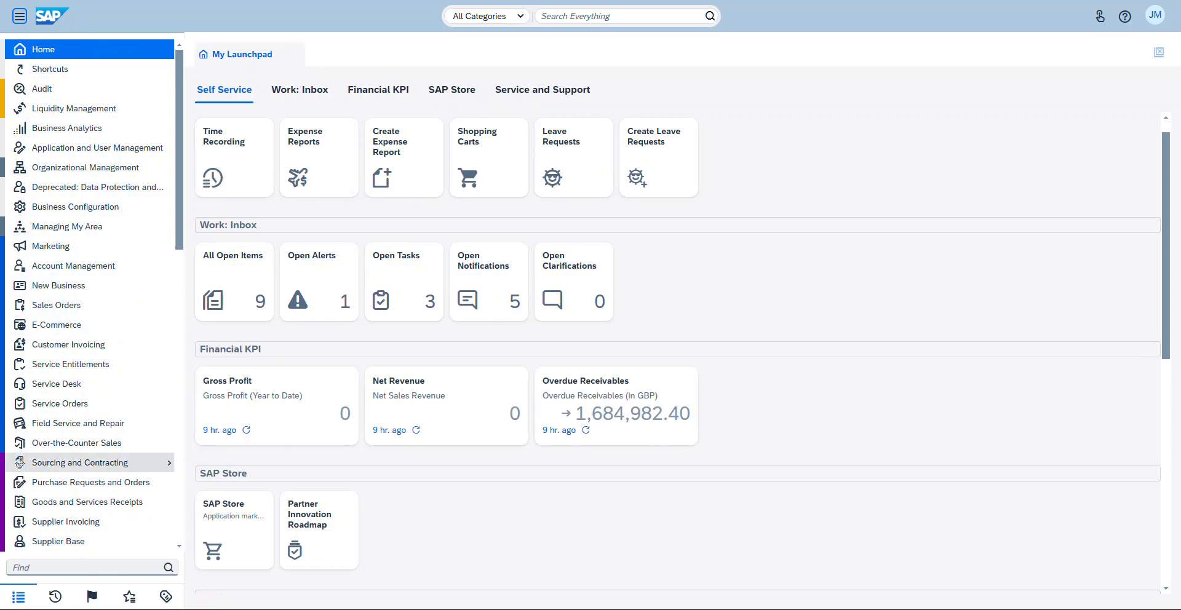
scroll(92, 308, down, 2)
click(92, 360)
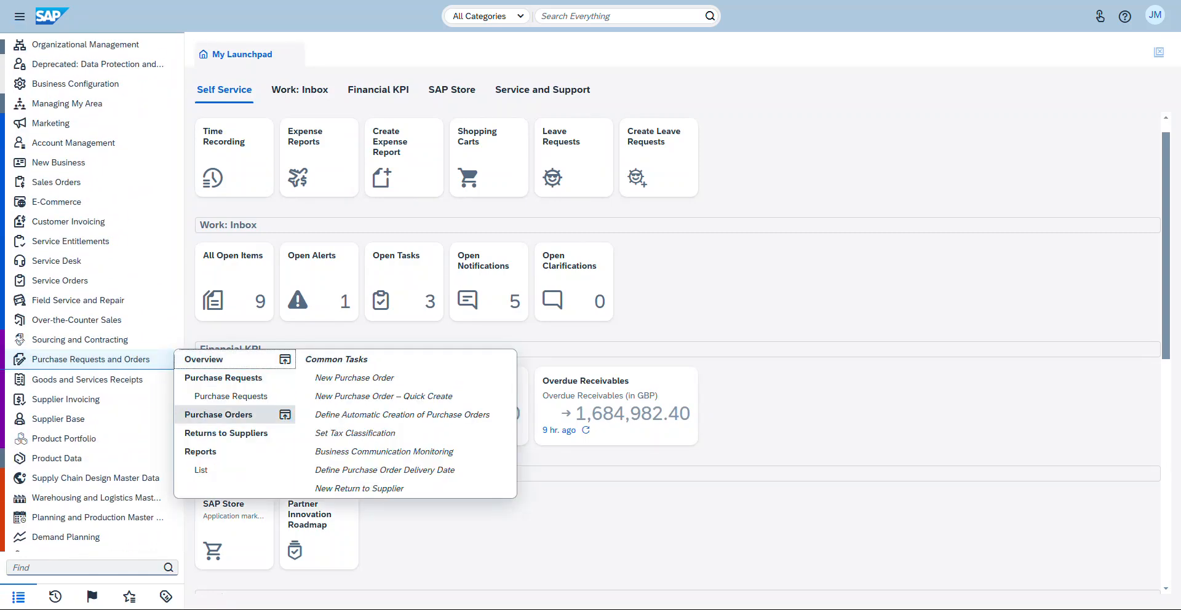
click(227, 415)
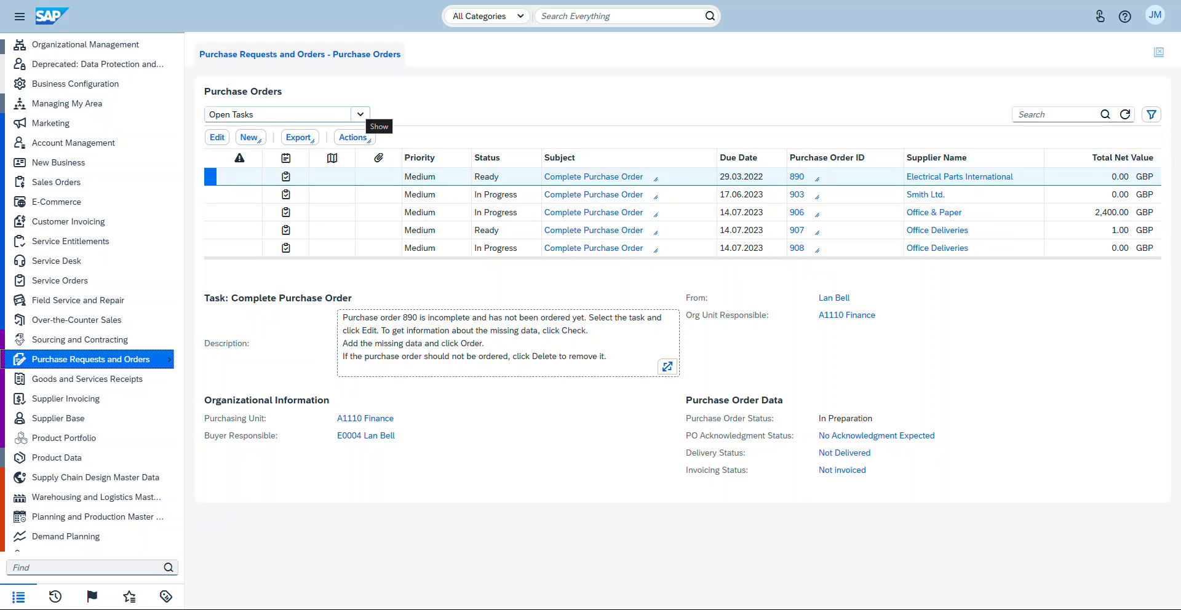
click(360, 114)
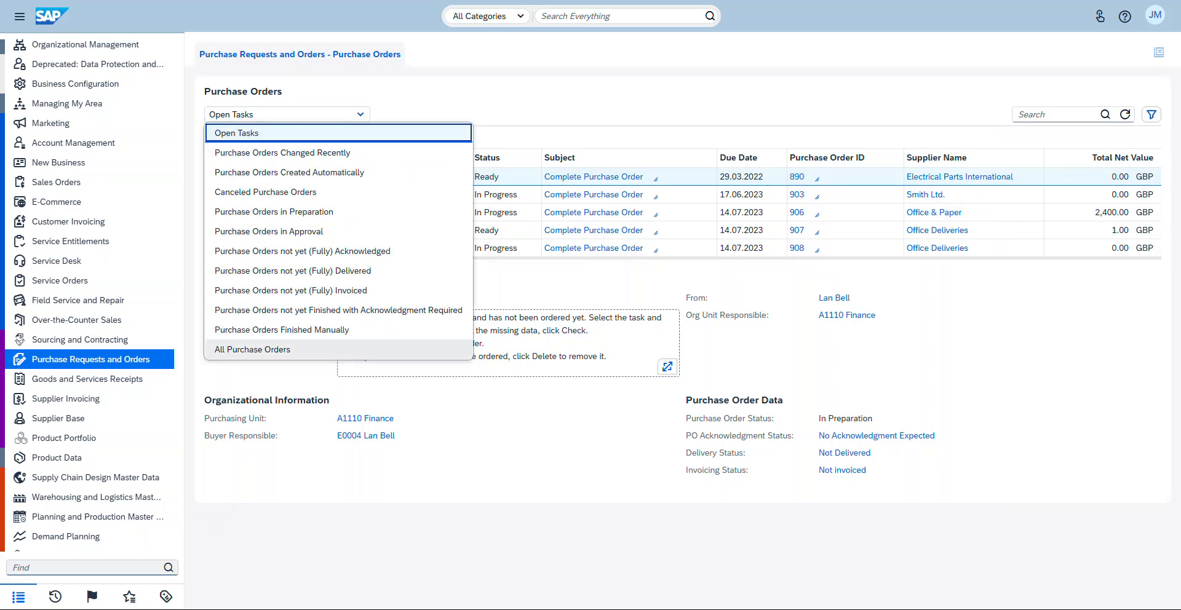
click(252, 349)
click(683, 189)
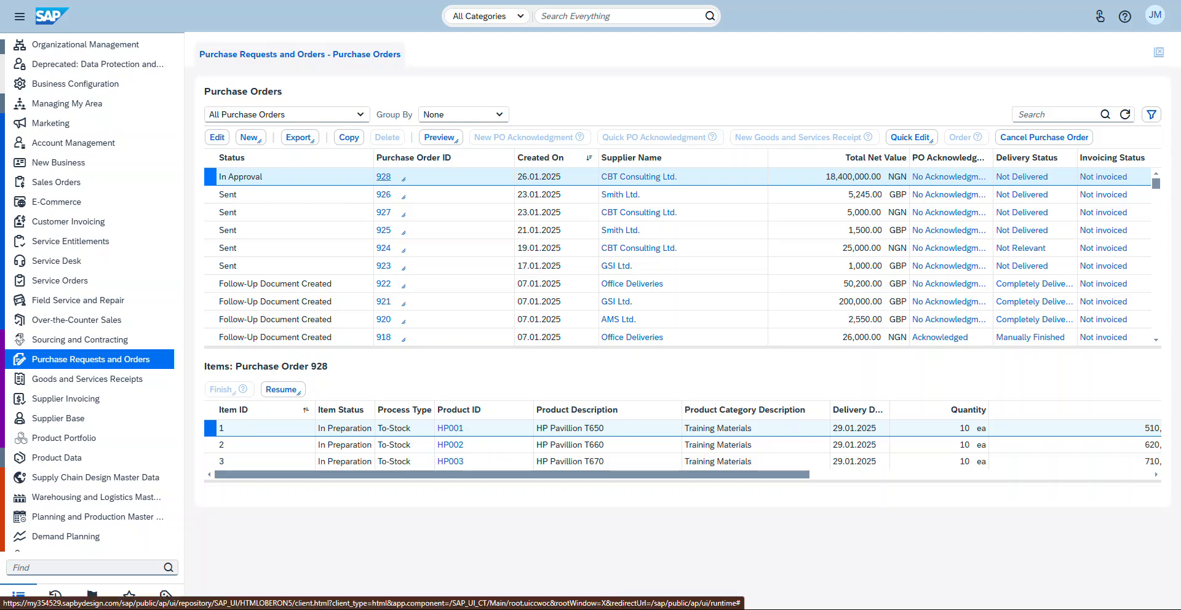
- Open purchase order 928 for editing, review its general data and items, and close it
click(383, 176)
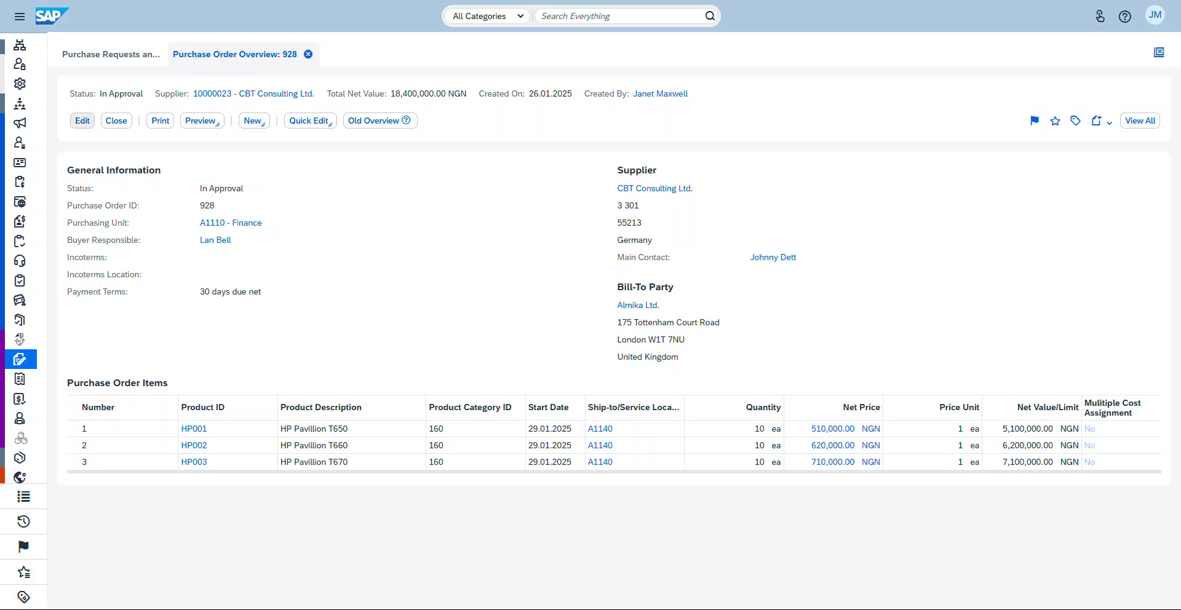
click(82, 121)
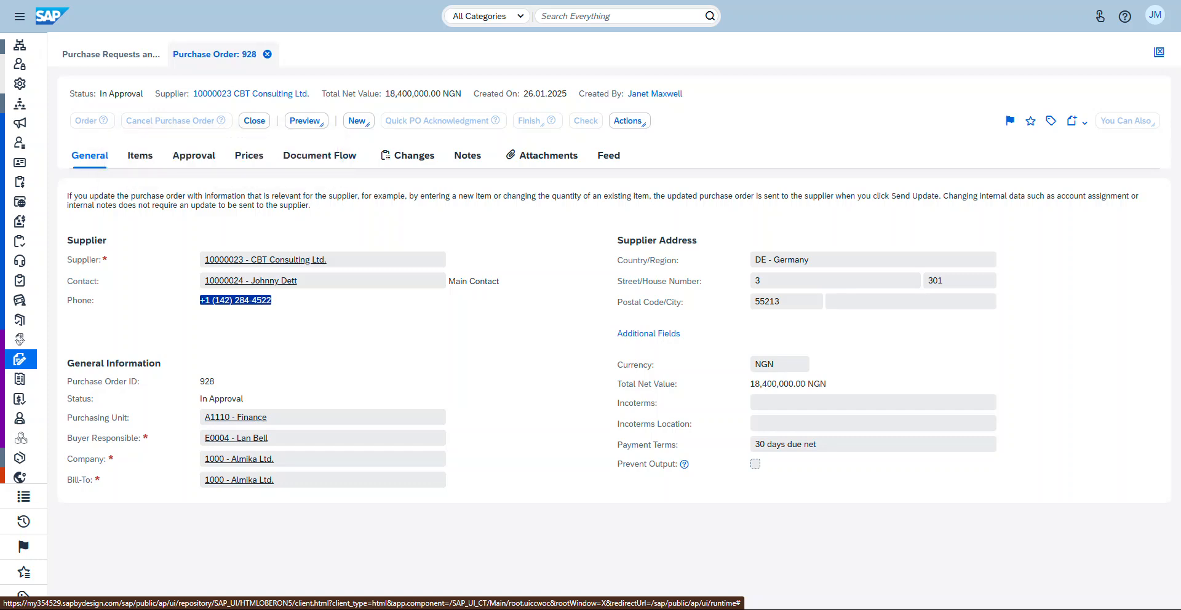
click(90, 156)
click(140, 155)
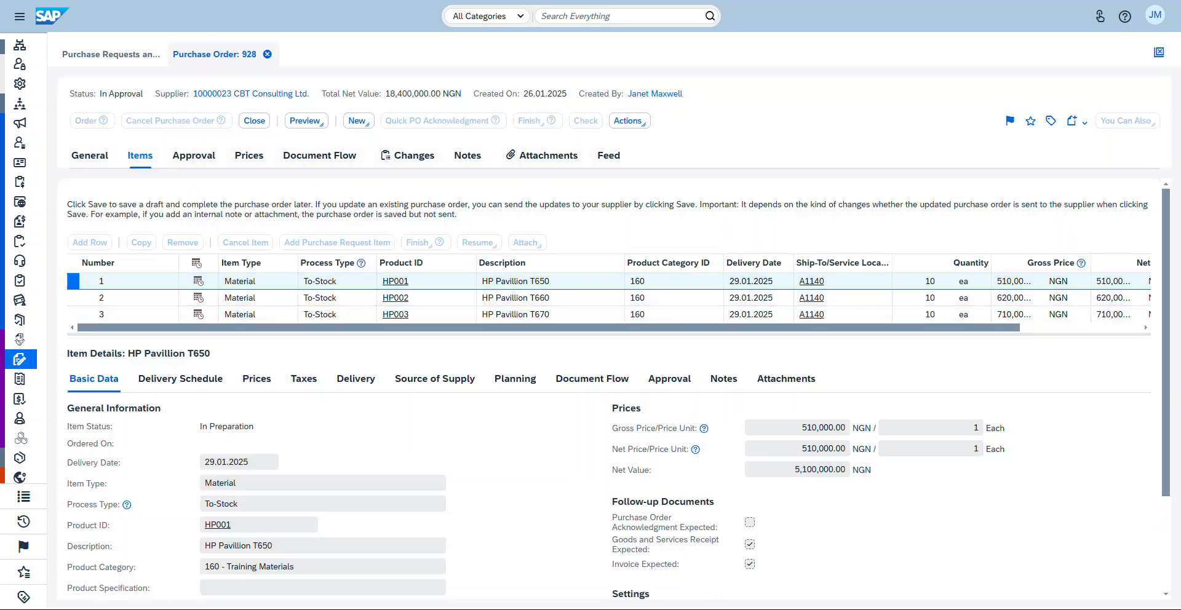
click(254, 120)
- Log off and log on as user FINANCIAL01, entering the Windows Security PIN to fill the saved password
click(1156, 14)
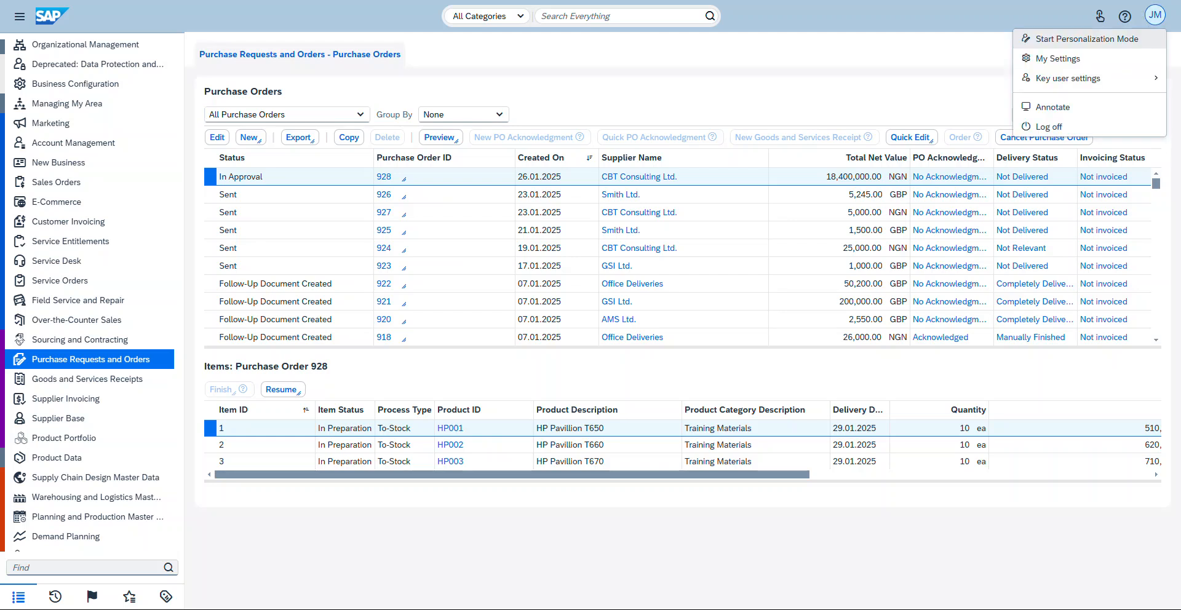
click(1048, 127)
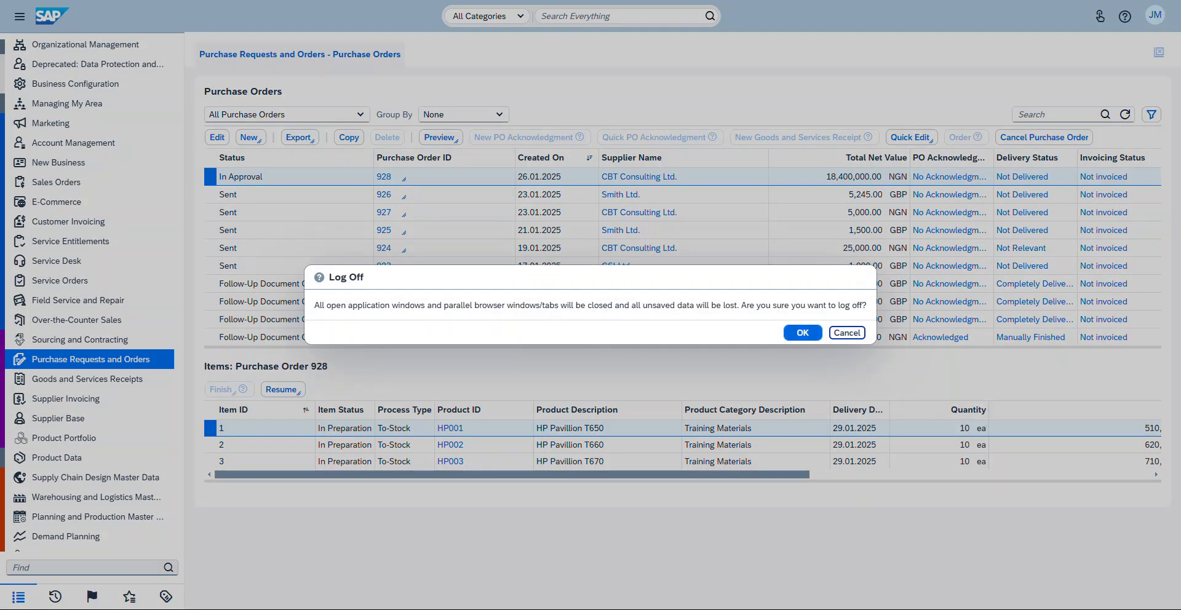
click(799, 332)
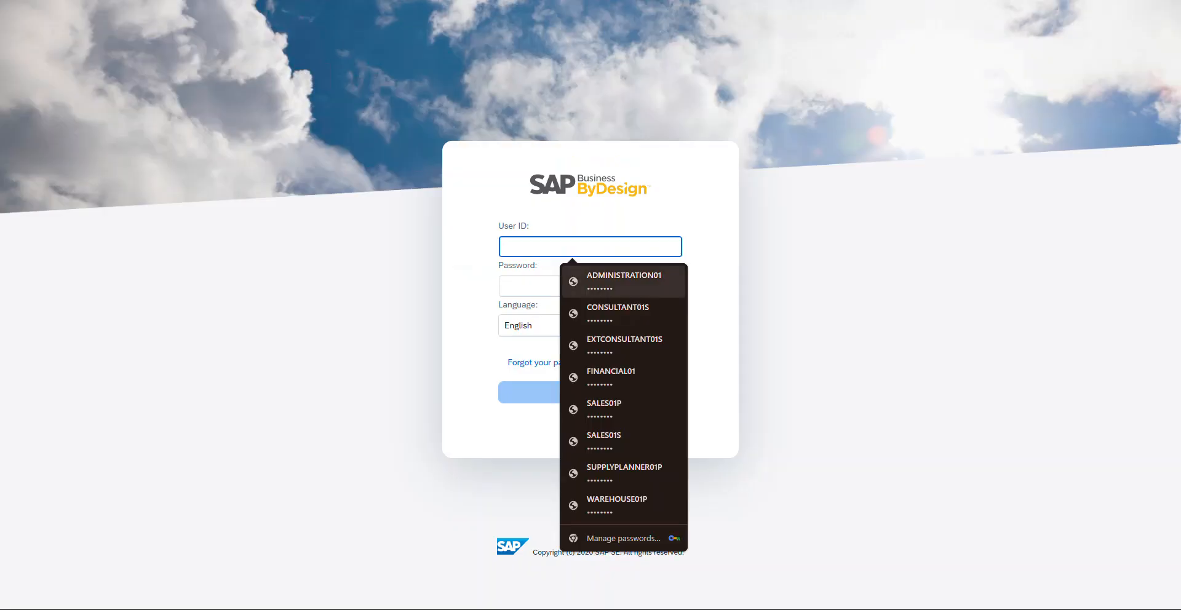
click(623, 378)
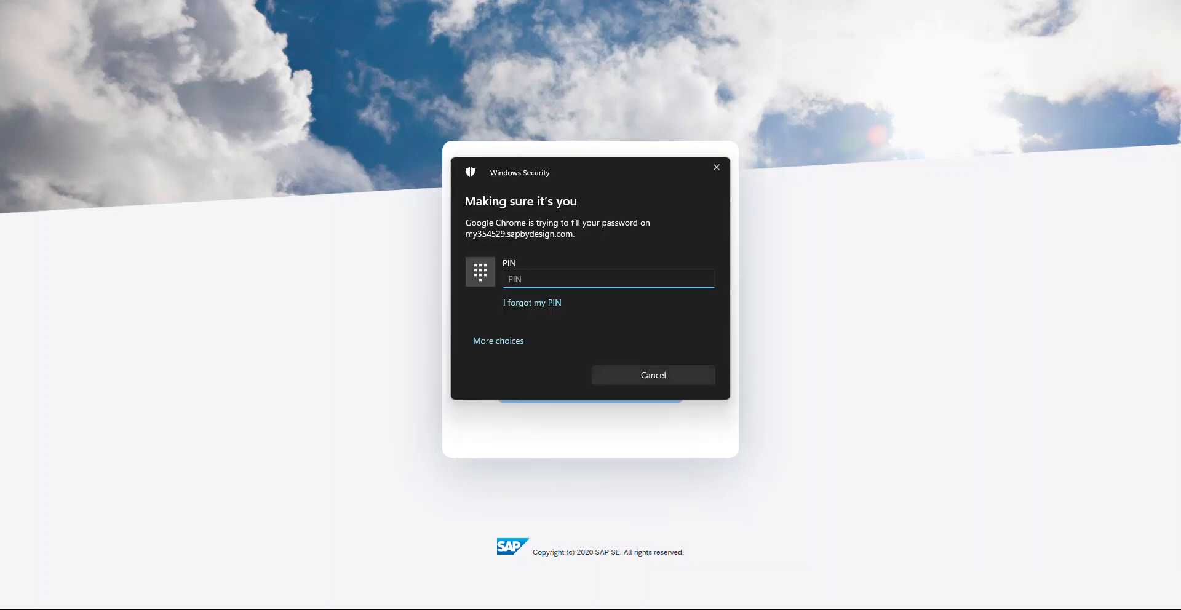
text(•)
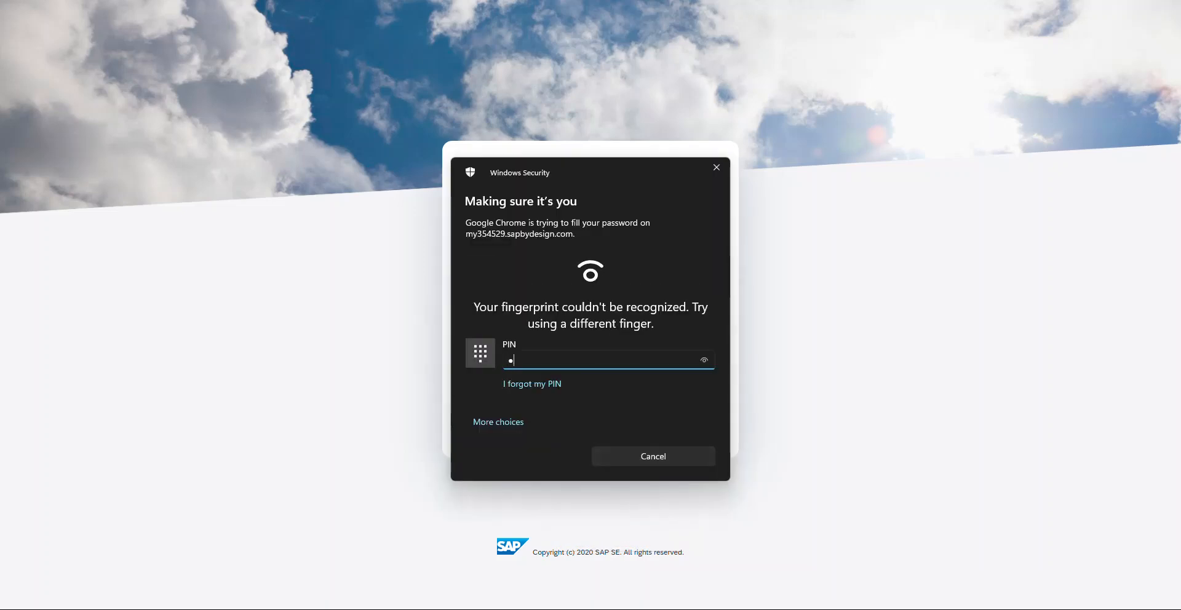
text(•••••)
click(591, 393)
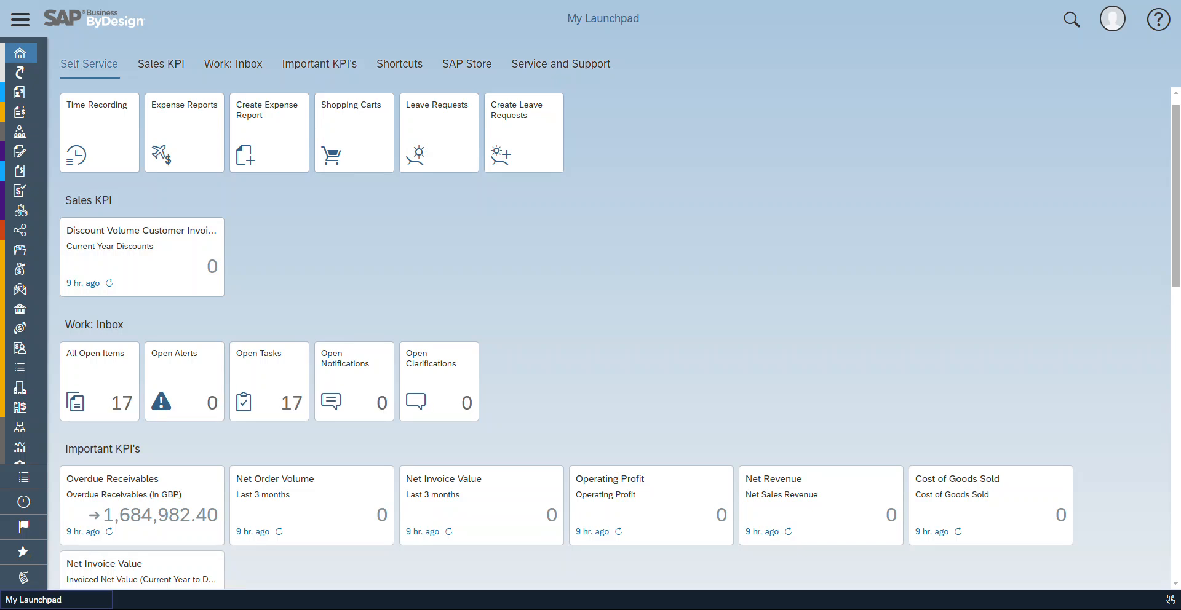
- In the Approvals view of Managing My Area, approve the task for the whole purchase order 928 (18,400,000.00 NGN)
click(20, 20)
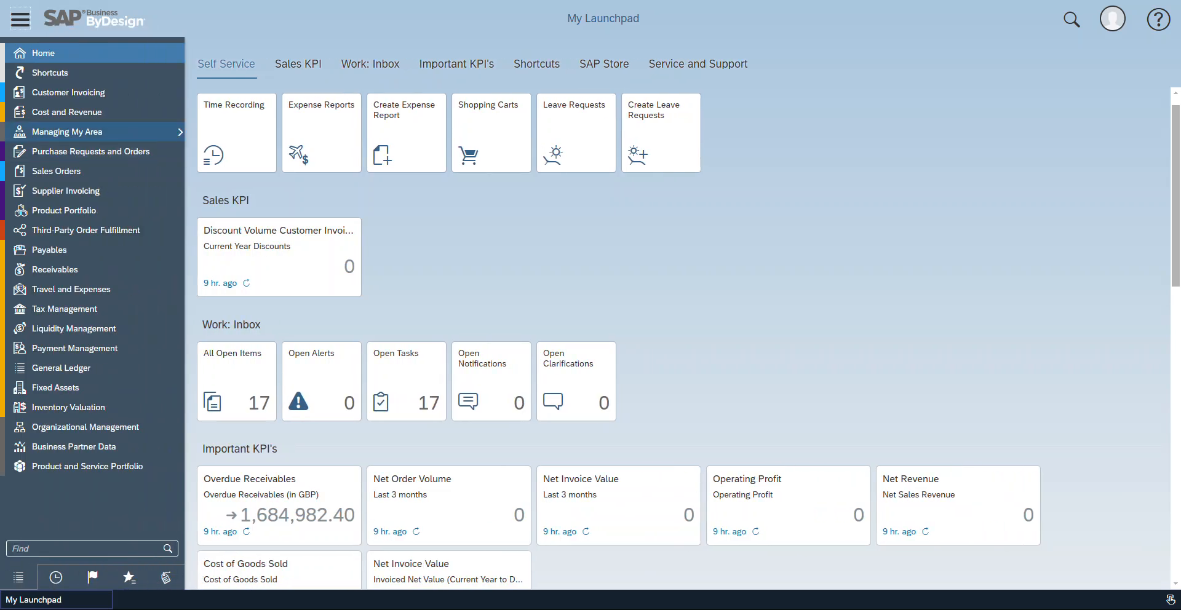
mouse_move(98, 132)
click(209, 149)
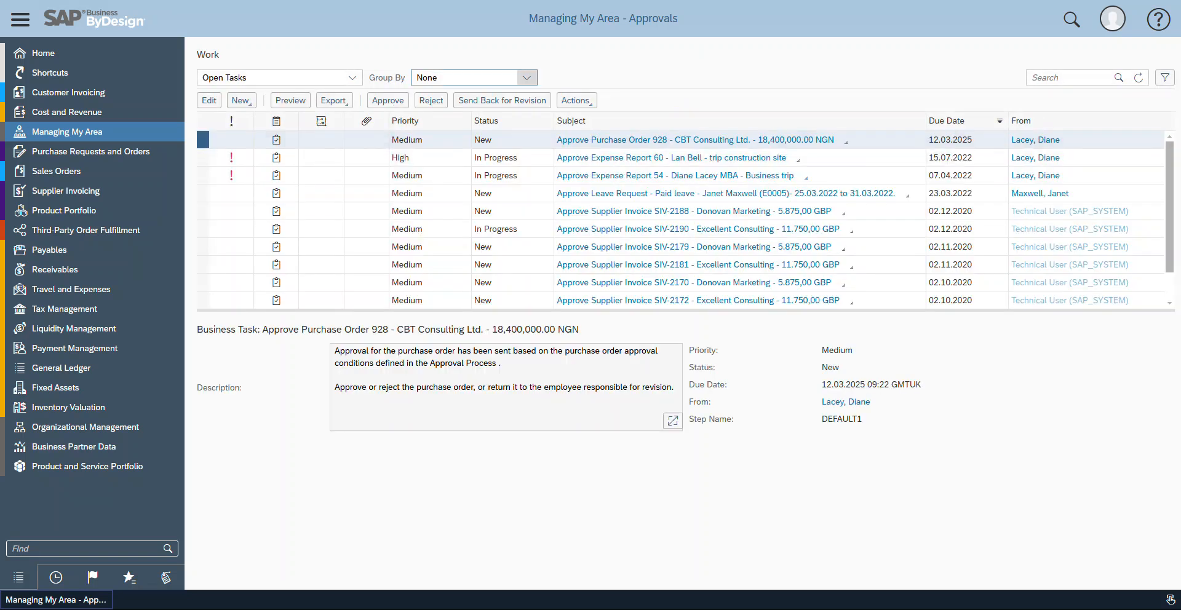
click(512, 141)
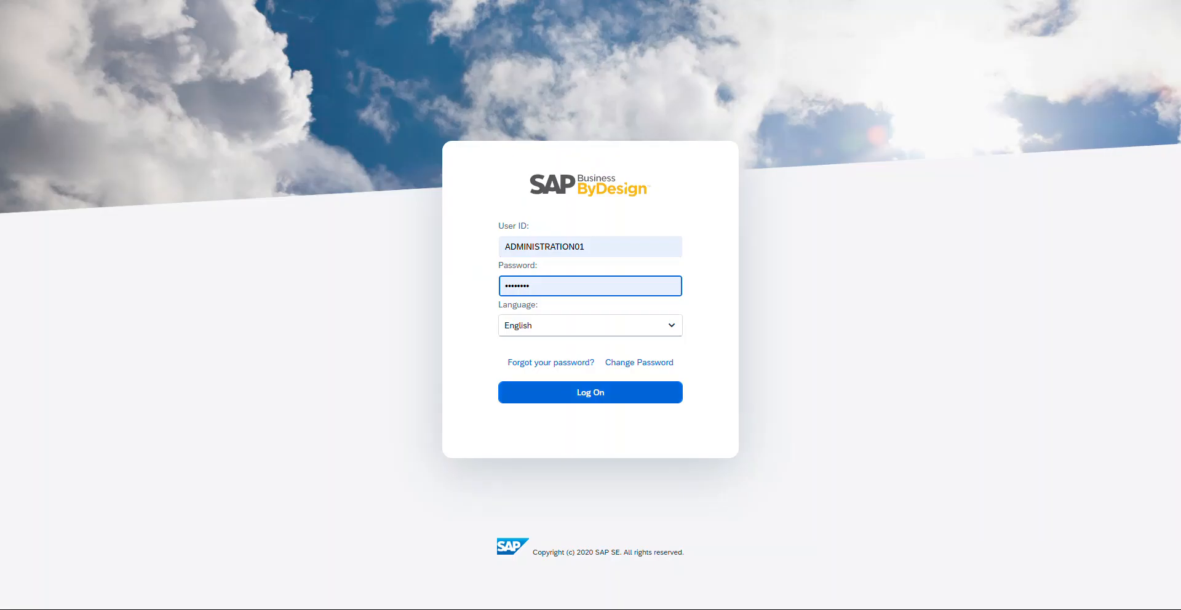
- Log on as user ADMINISTRATION01 and list all purchase orders in the Purchase Orders view
click(591, 392)
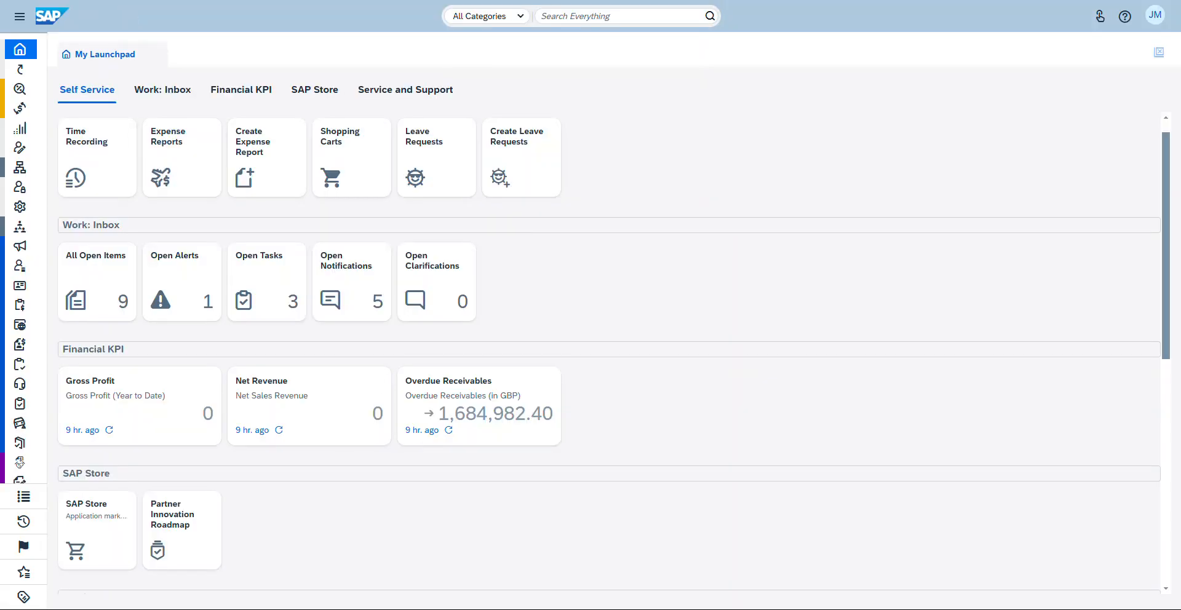
click(20, 16)
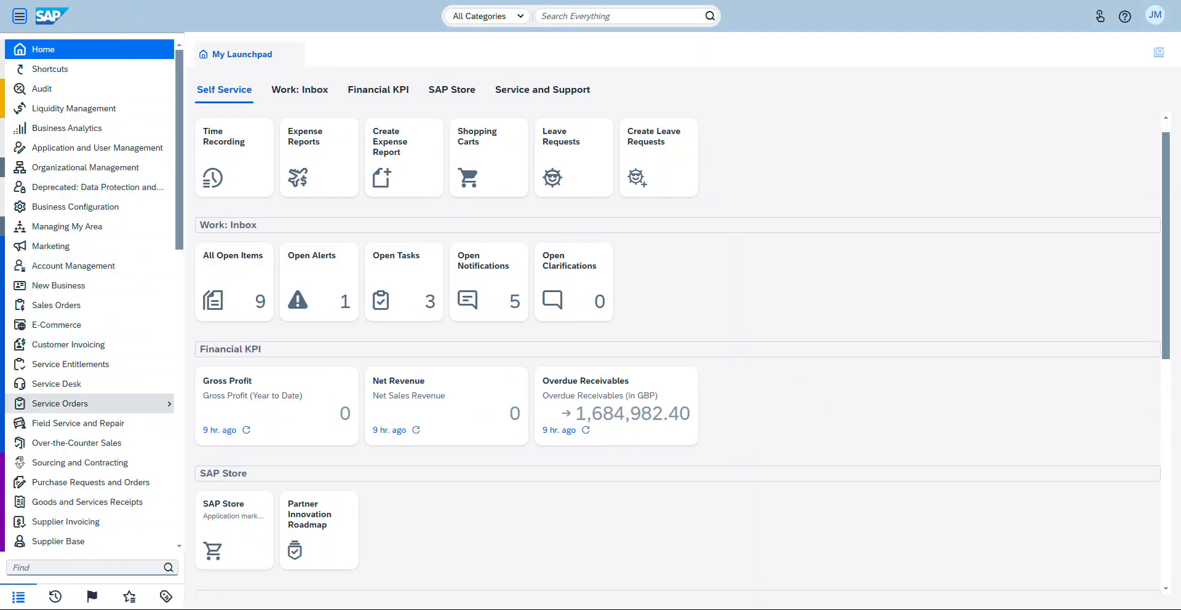
scroll(92, 404, down, 1)
click(92, 421)
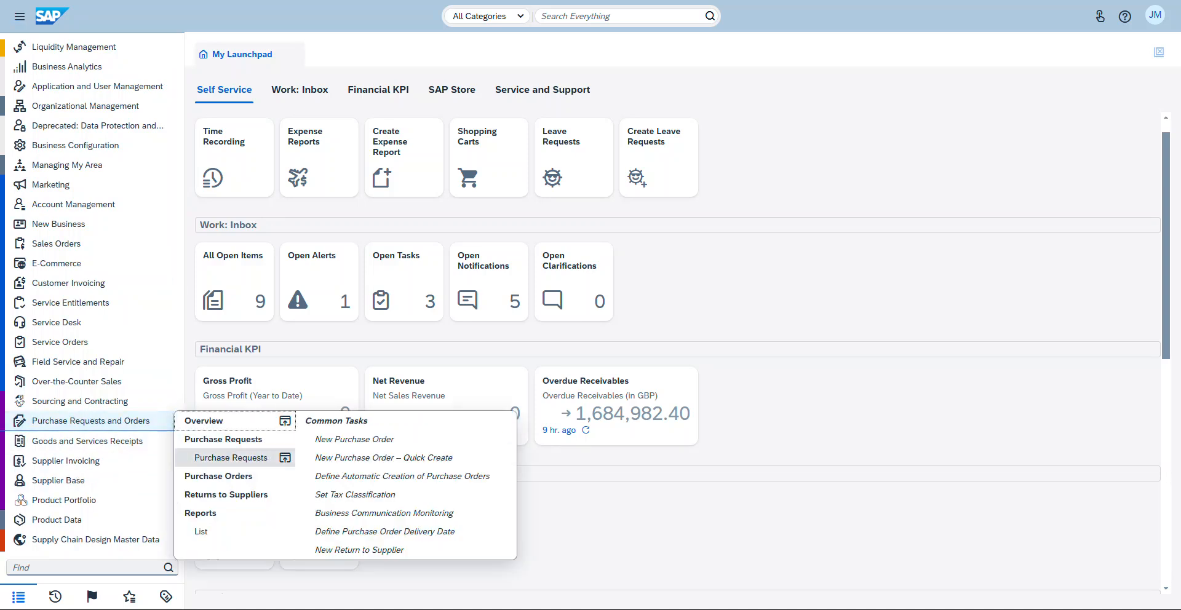
click(221, 476)
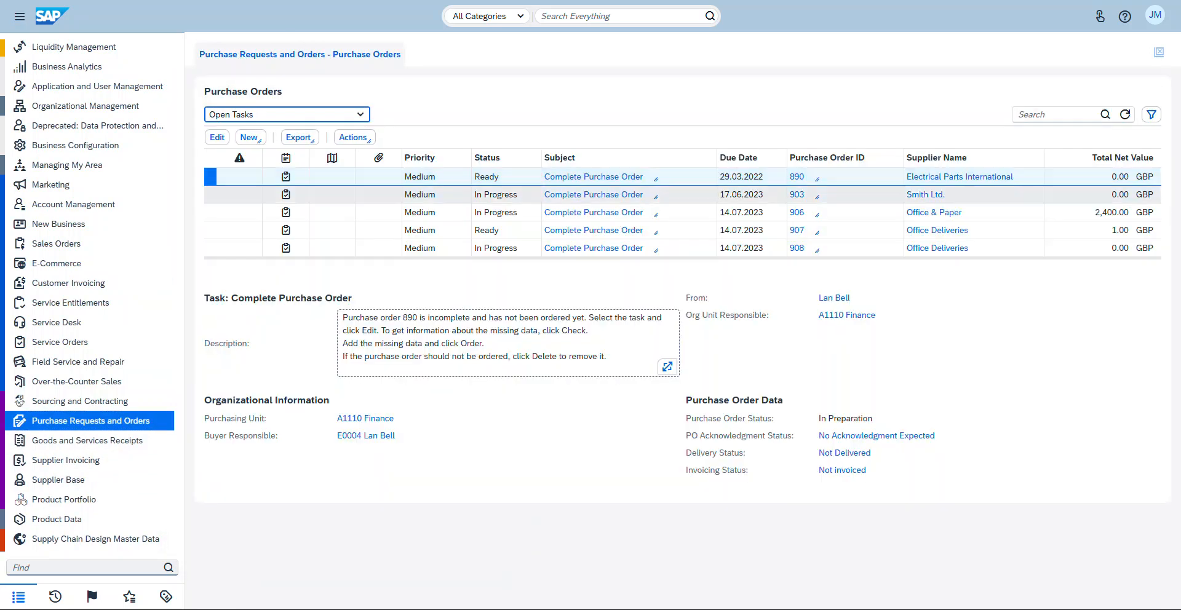
click(360, 114)
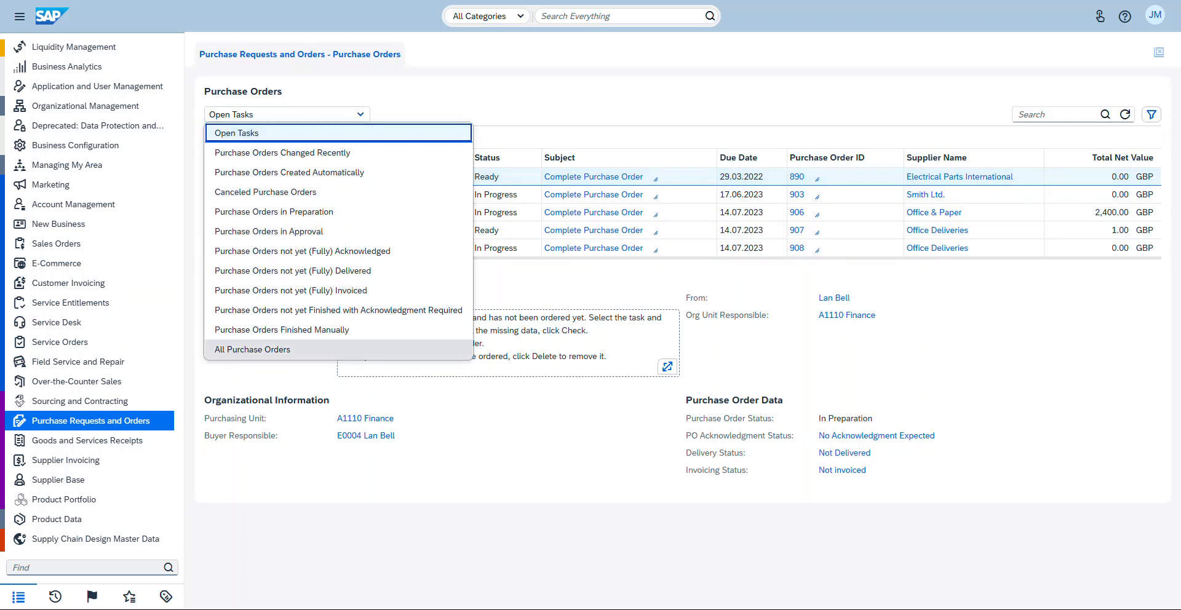
click(252, 350)
click(682, 189)
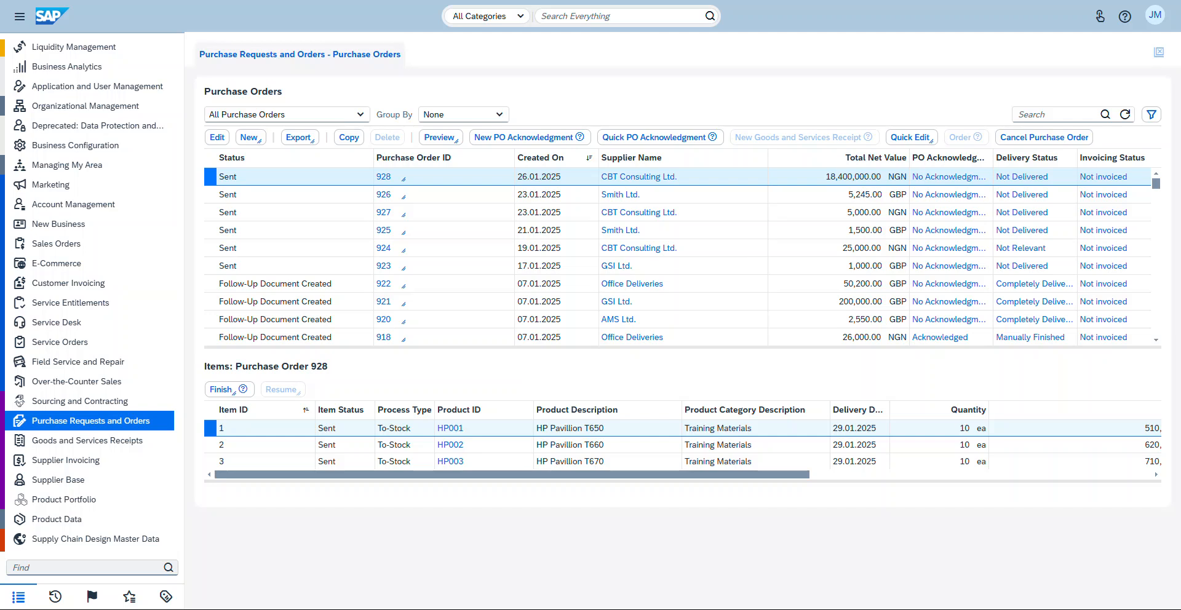
- Check the status of purchase order 928, open its full details and view its items
drag(228, 177, 219, 177)
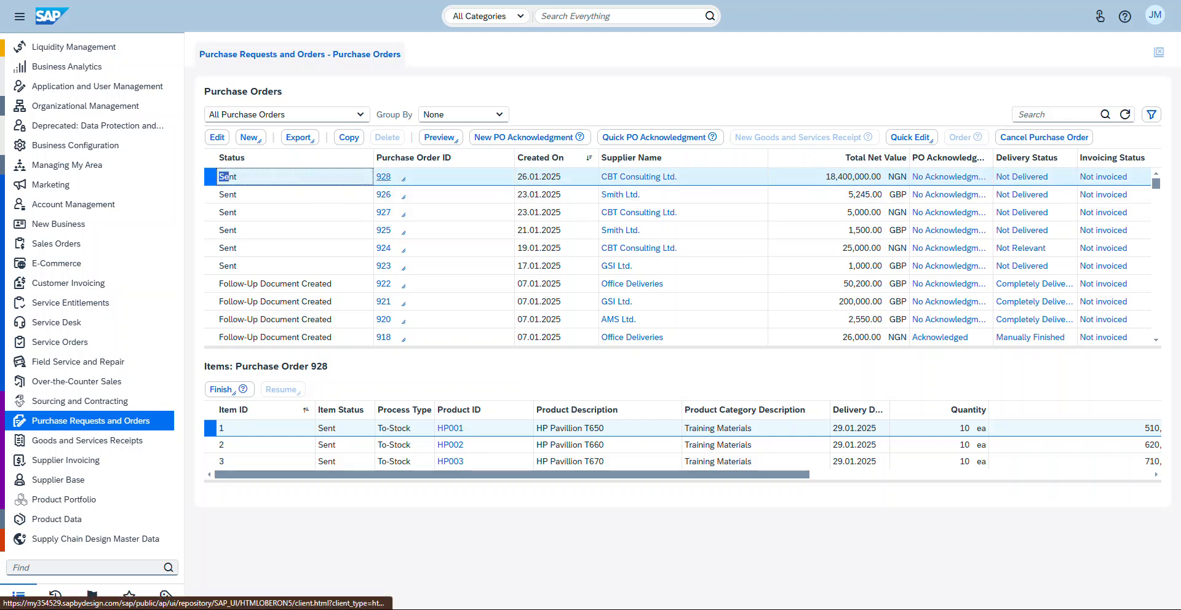
click(383, 177)
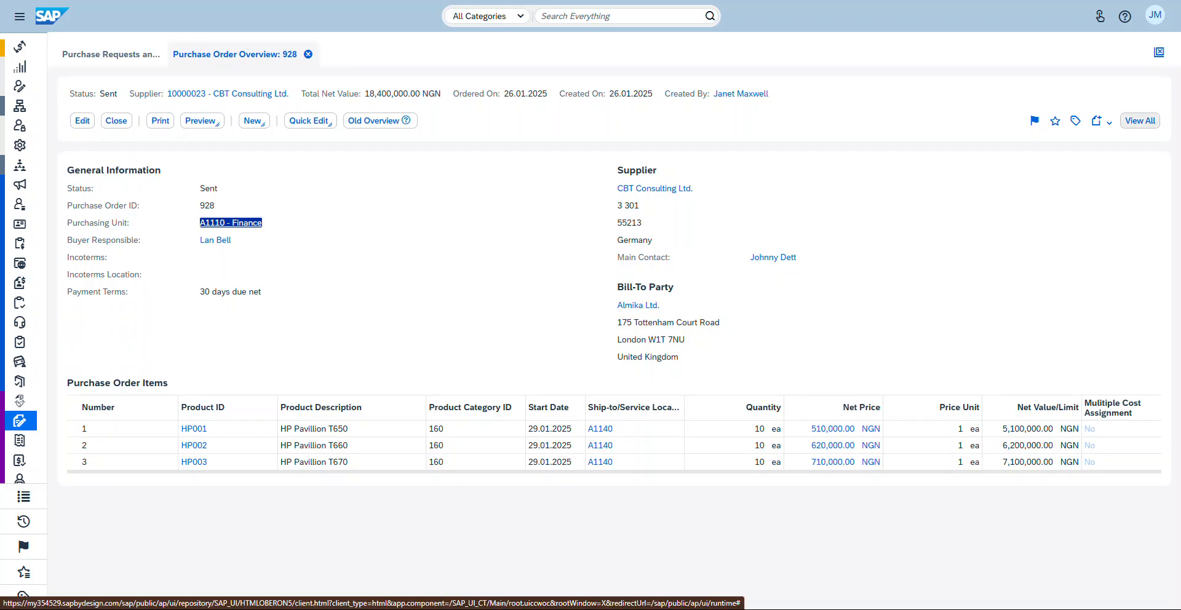
click(1140, 120)
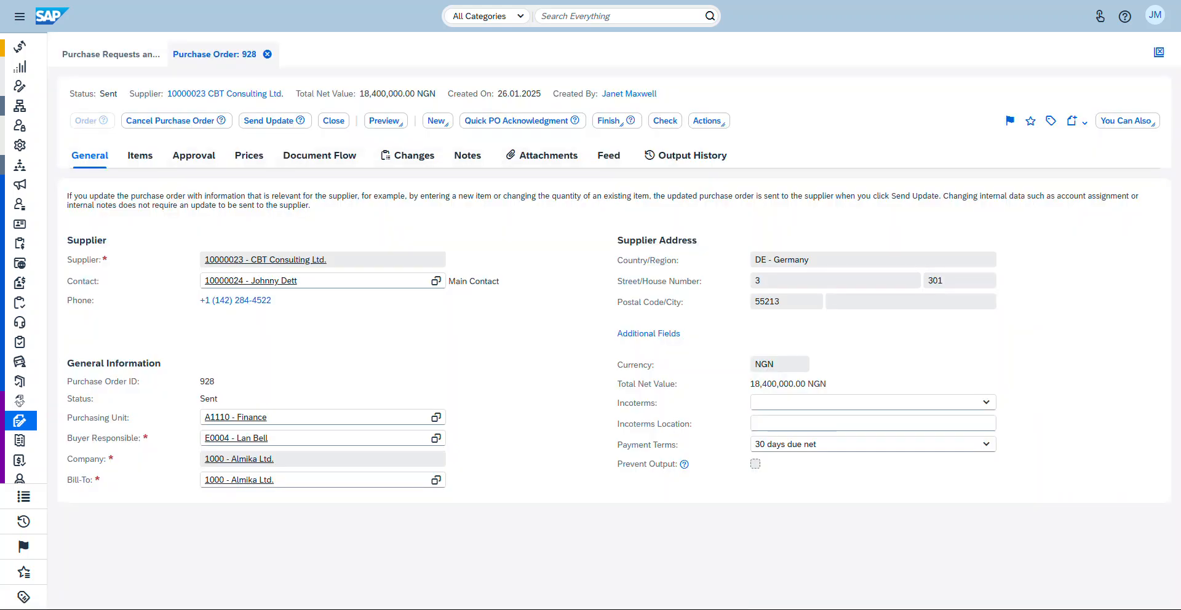
click(141, 156)
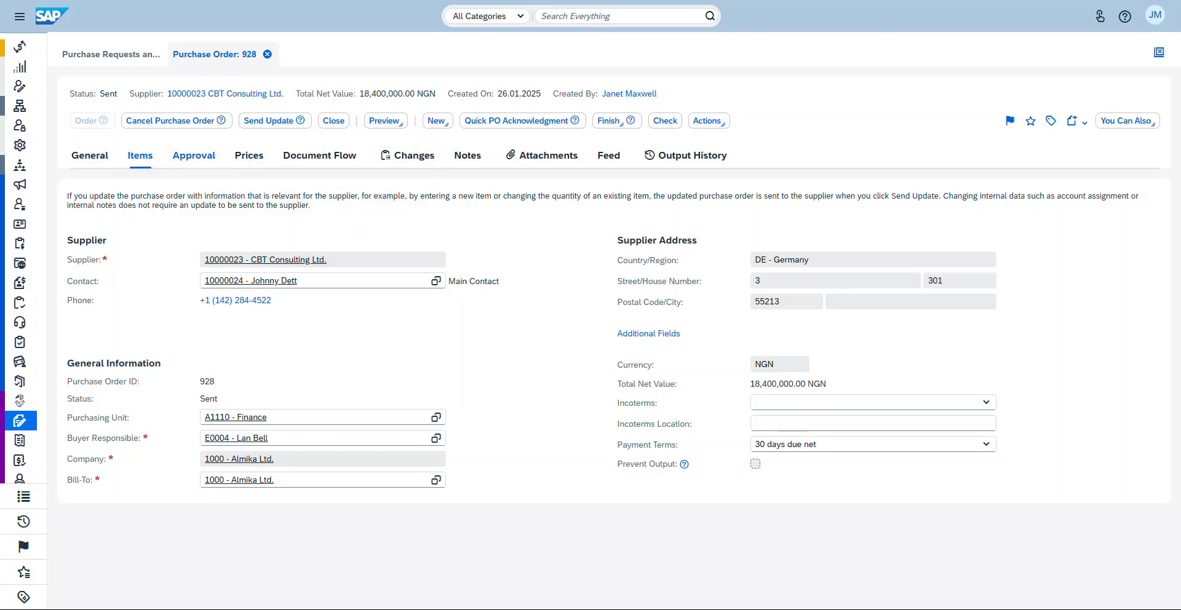